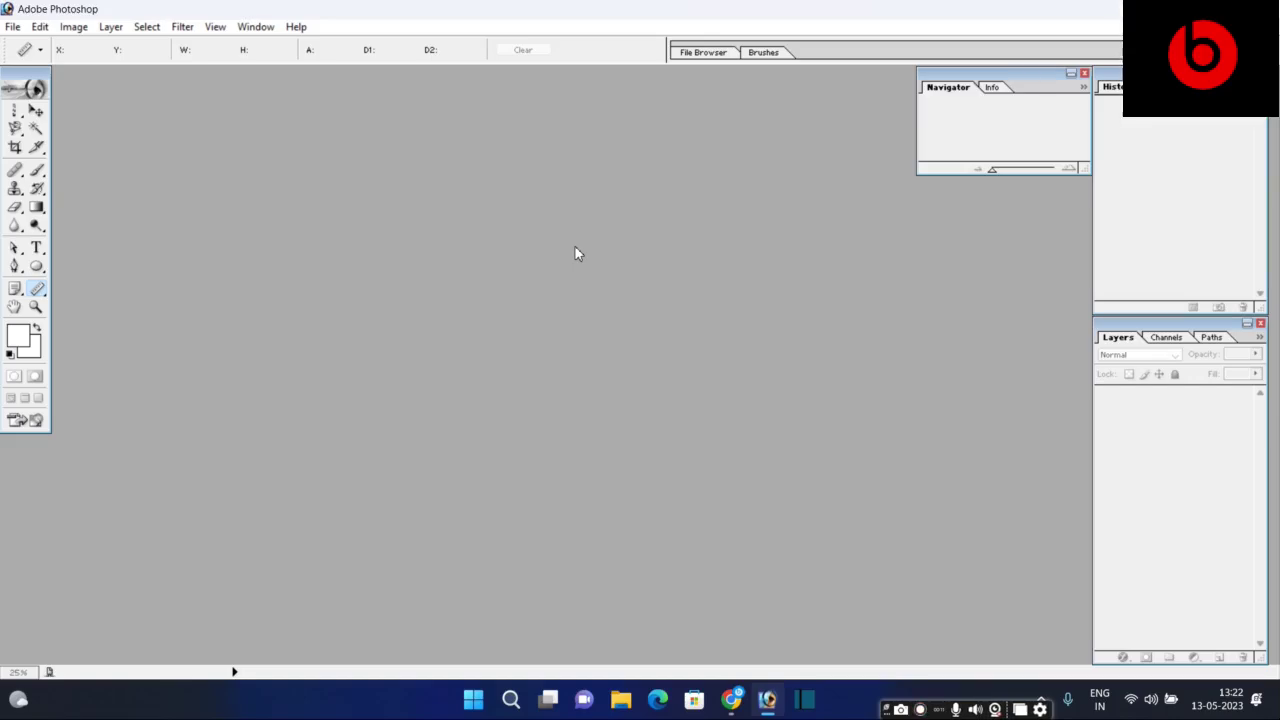
# Create a new white 3000 × 2000 px document at 300 pixels/inch.
pyautogui.hotkey('ctrl', 'n')
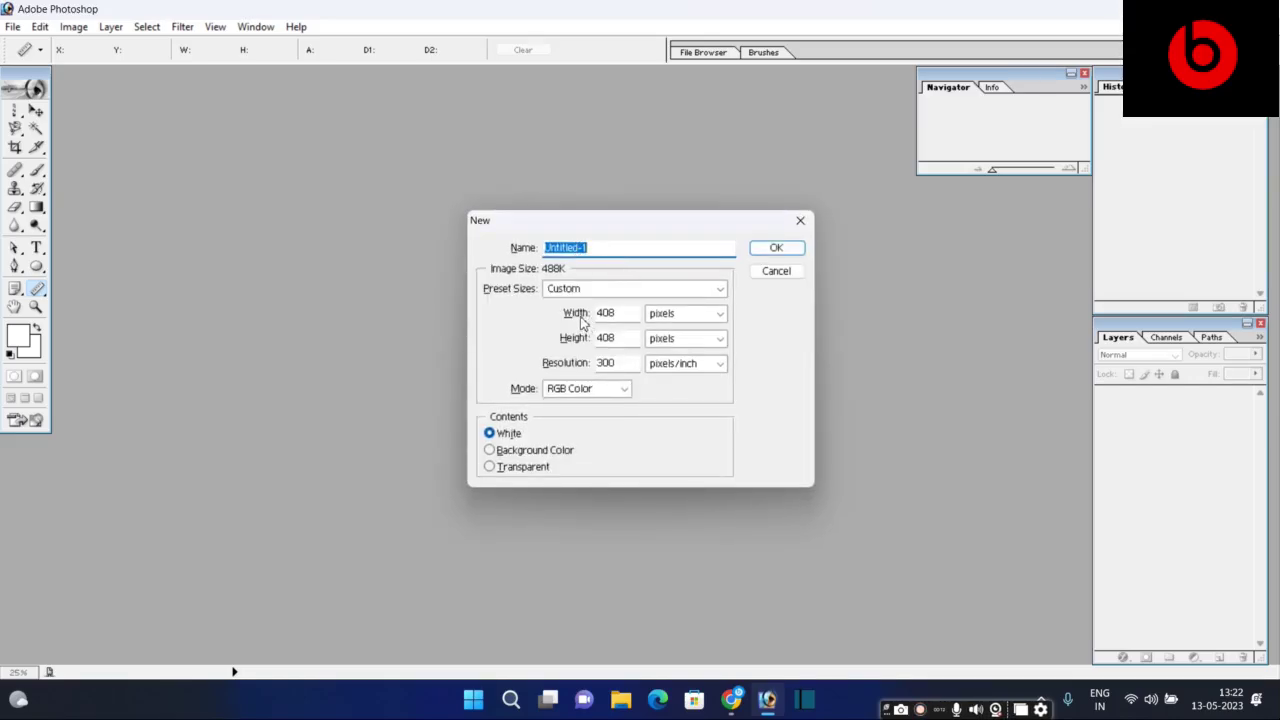
pyautogui.click(582, 320)
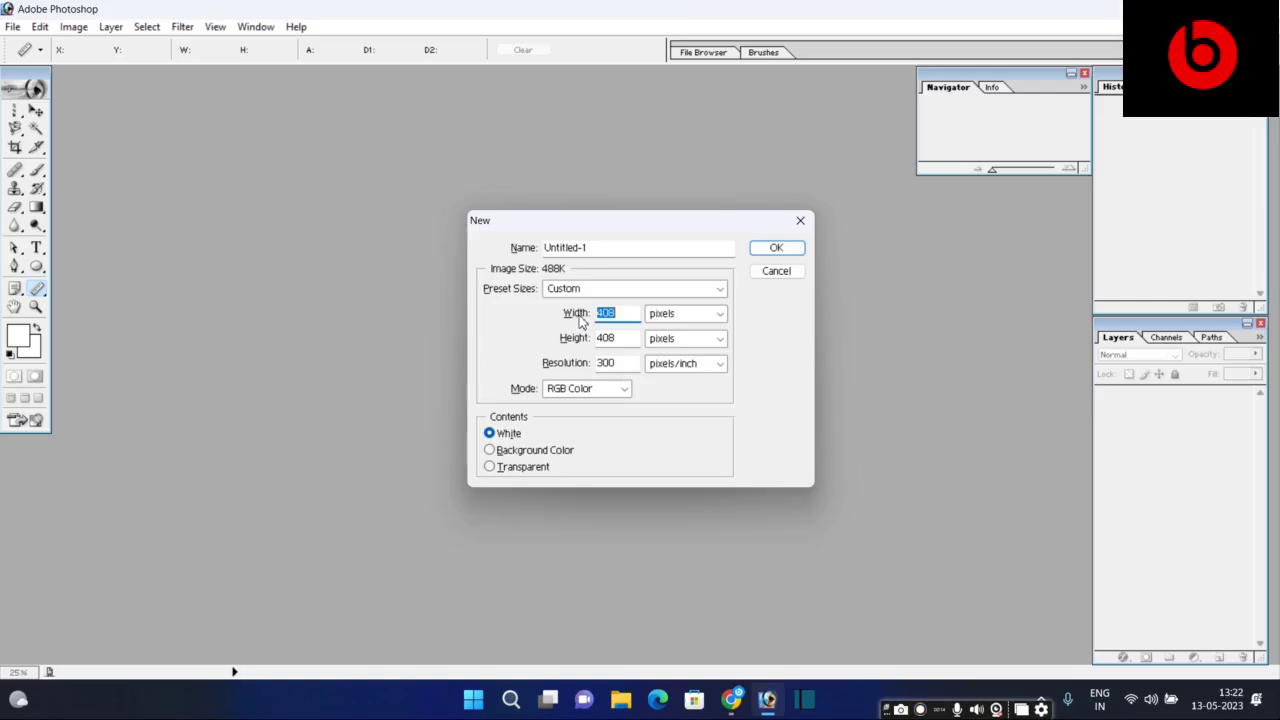
pyautogui.write('3000')
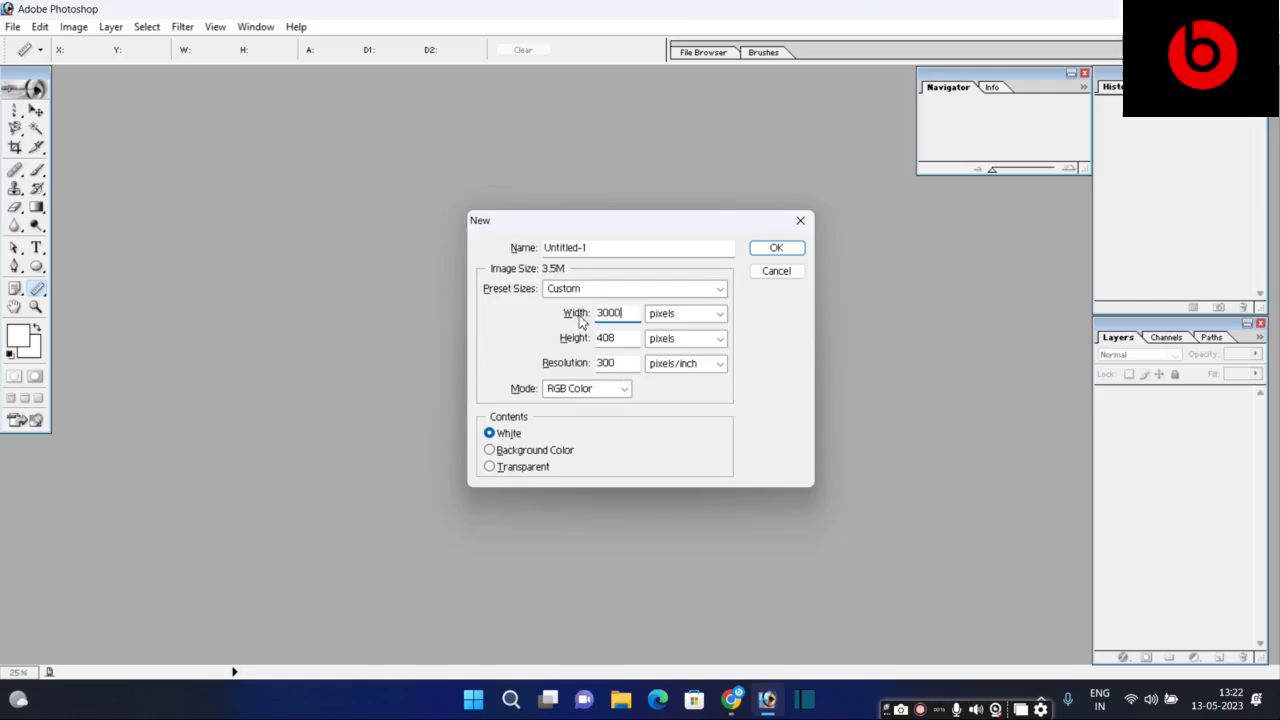
pyautogui.click(576, 344)
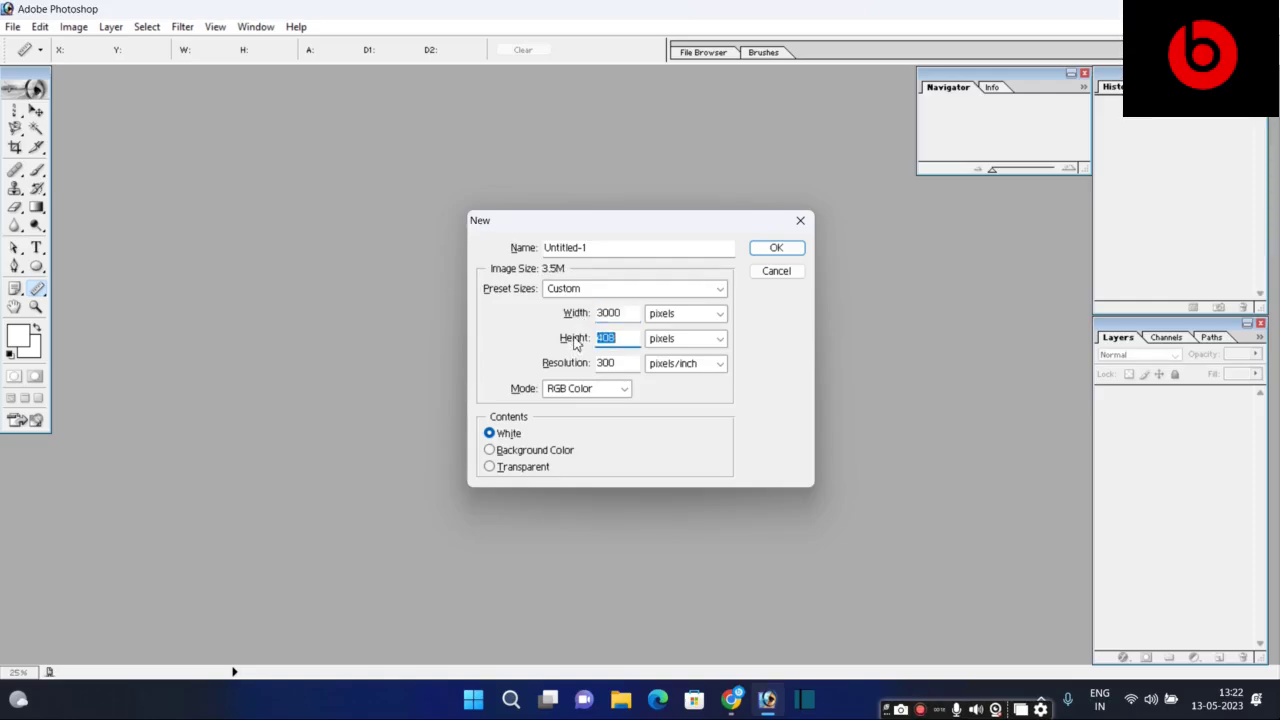
pyautogui.write('20')
pyautogui.write('00')
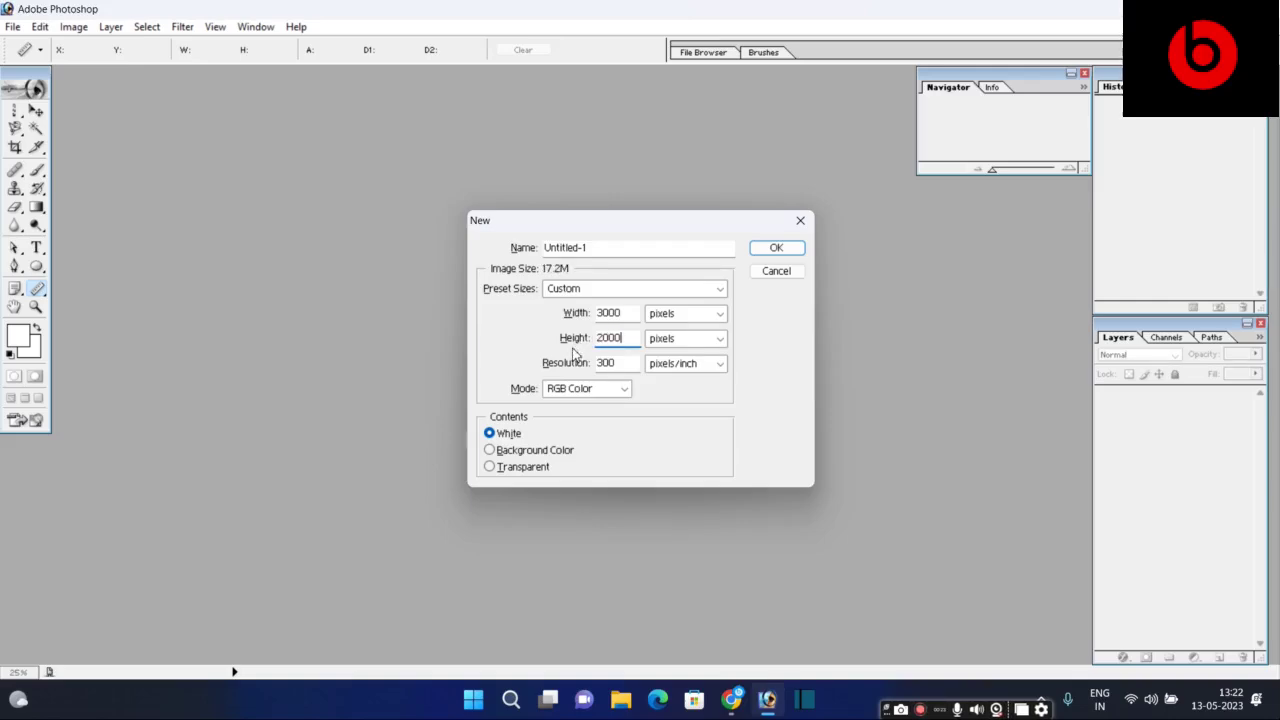
pyautogui.click(773, 249)
# Maximize the document window and set the Rounded Rectangle tool's colour to black.
pyautogui.click(603, 83)
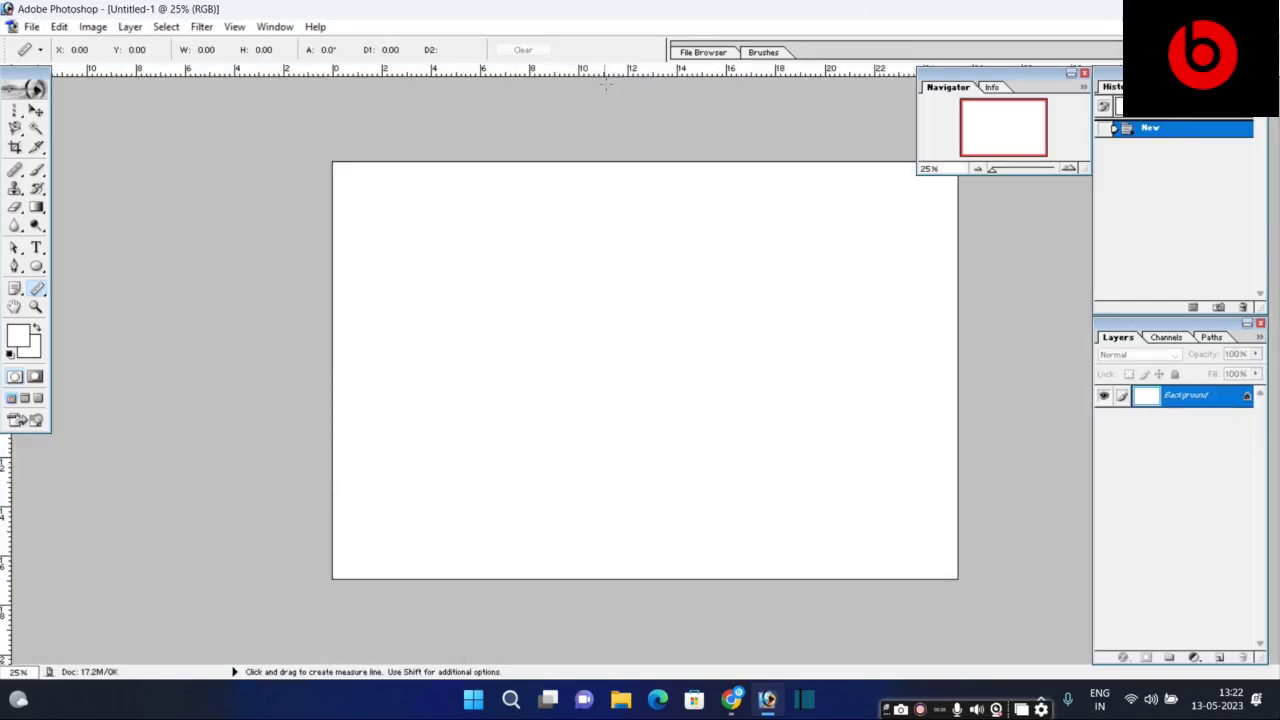
pyautogui.moveTo(37, 266); pyautogui.dragTo(88, 288)
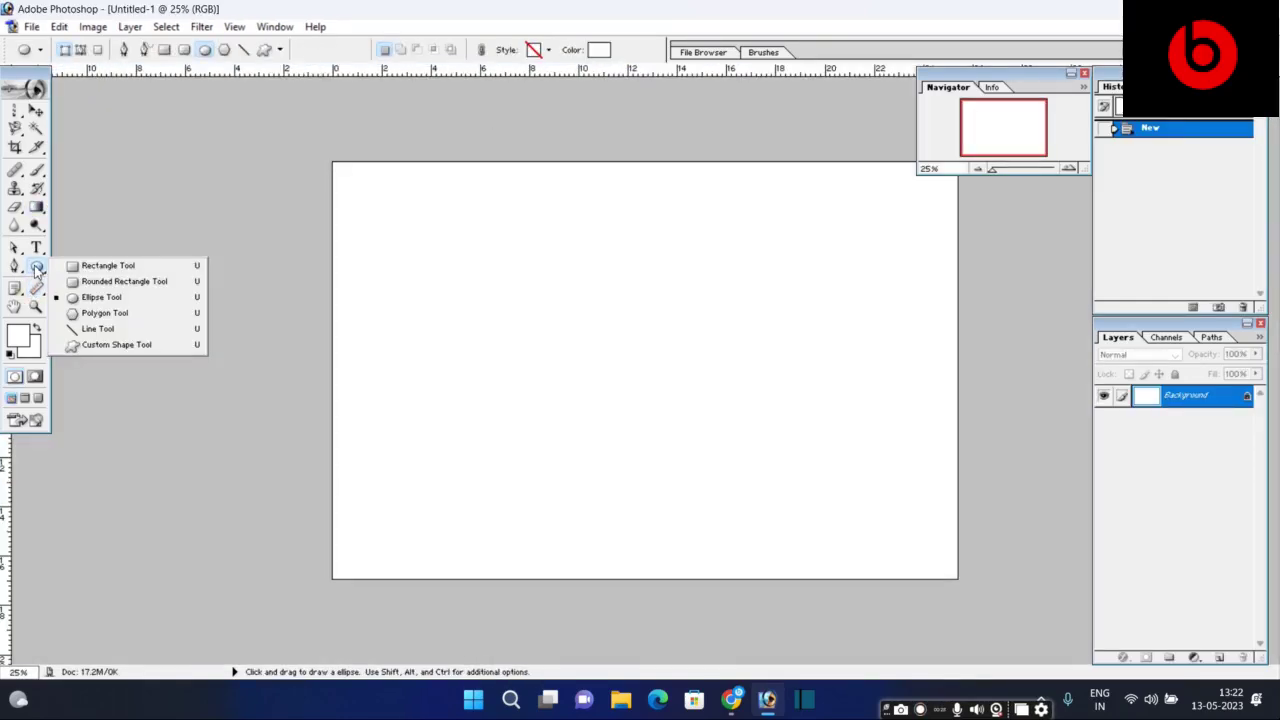
pyautogui.click(88, 282)
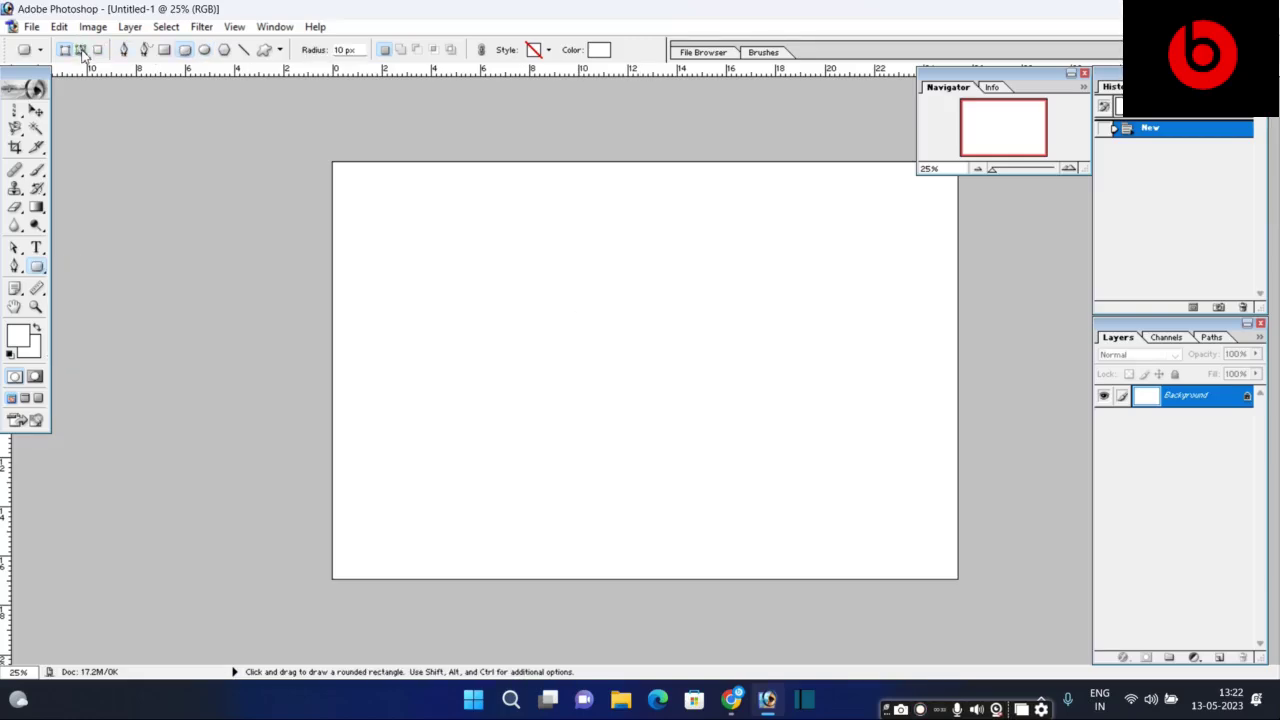
pyautogui.click(598, 50)
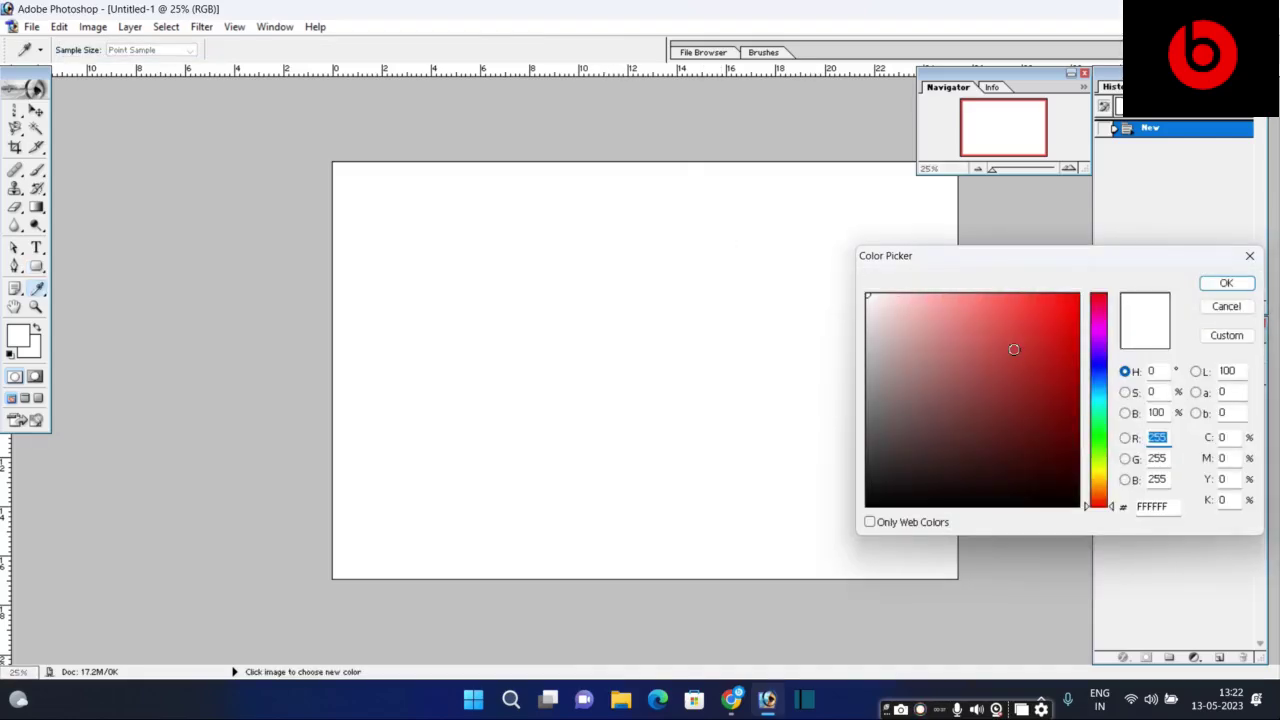
pyautogui.moveTo(1012, 358); pyautogui.dragTo(802, 609)
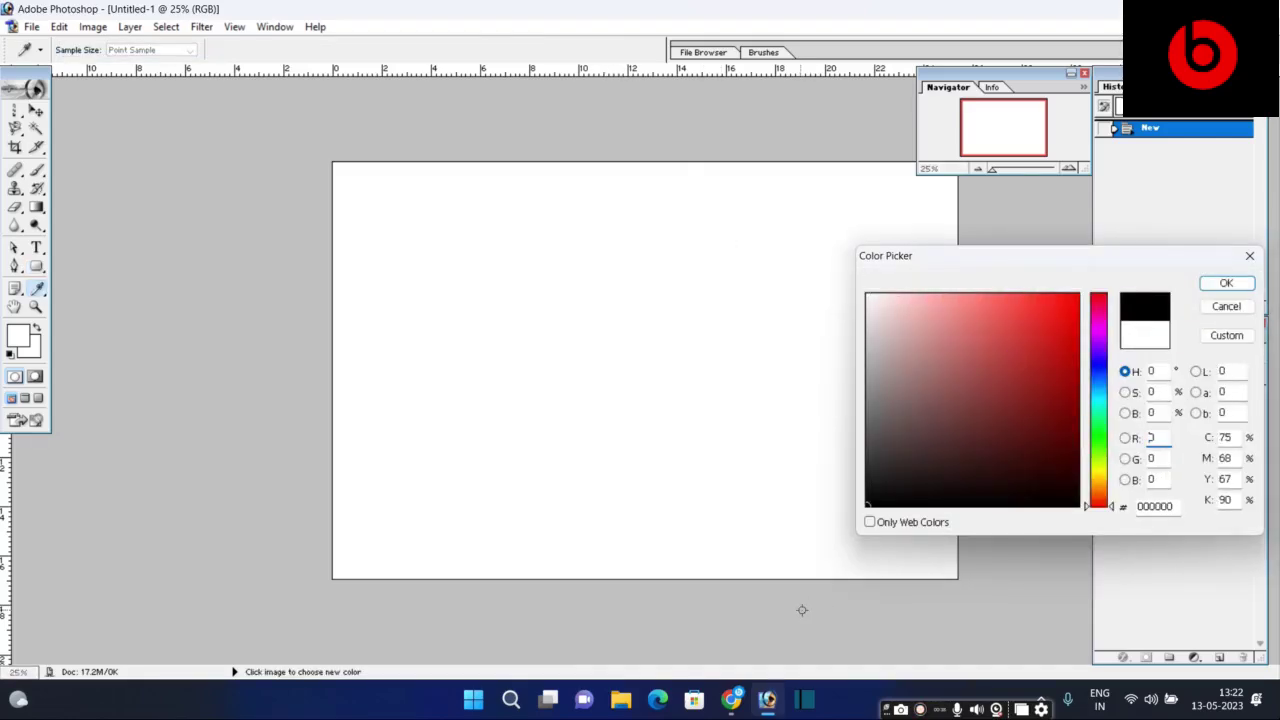
pyautogui.press('Return')
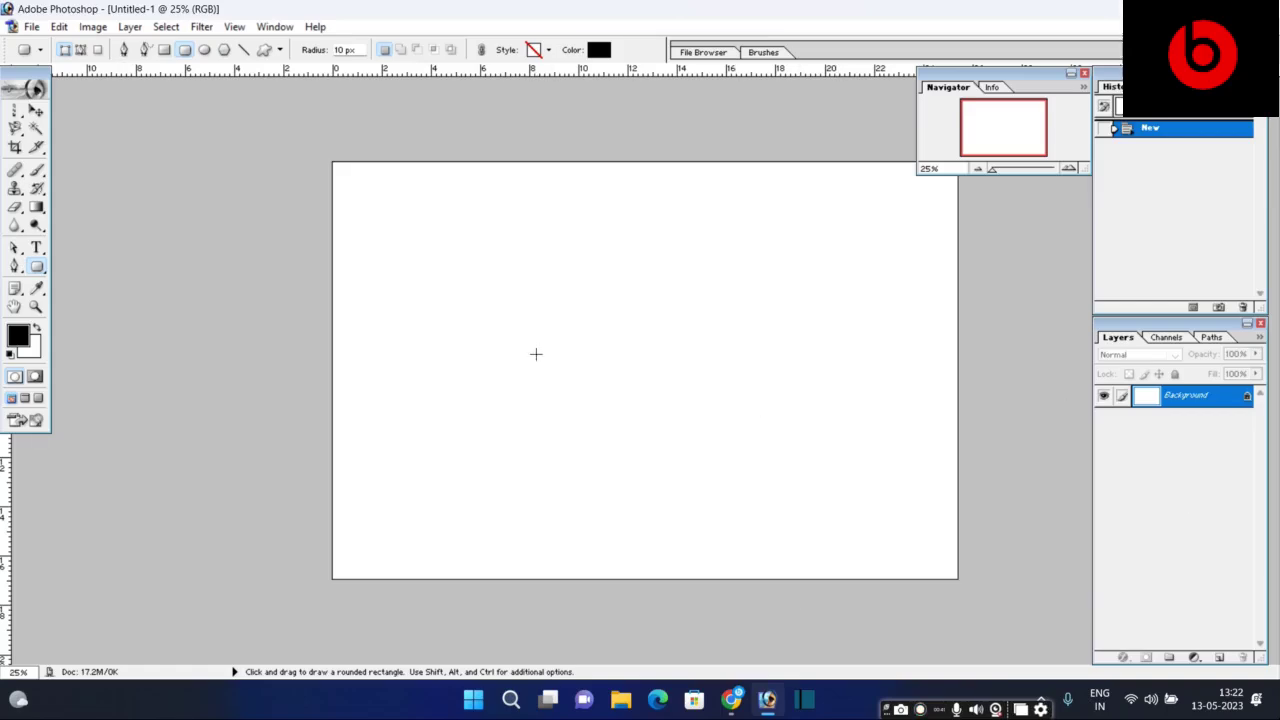
# Shift-drag a black rounded square near the canvas centre.
pyautogui.press('shift')
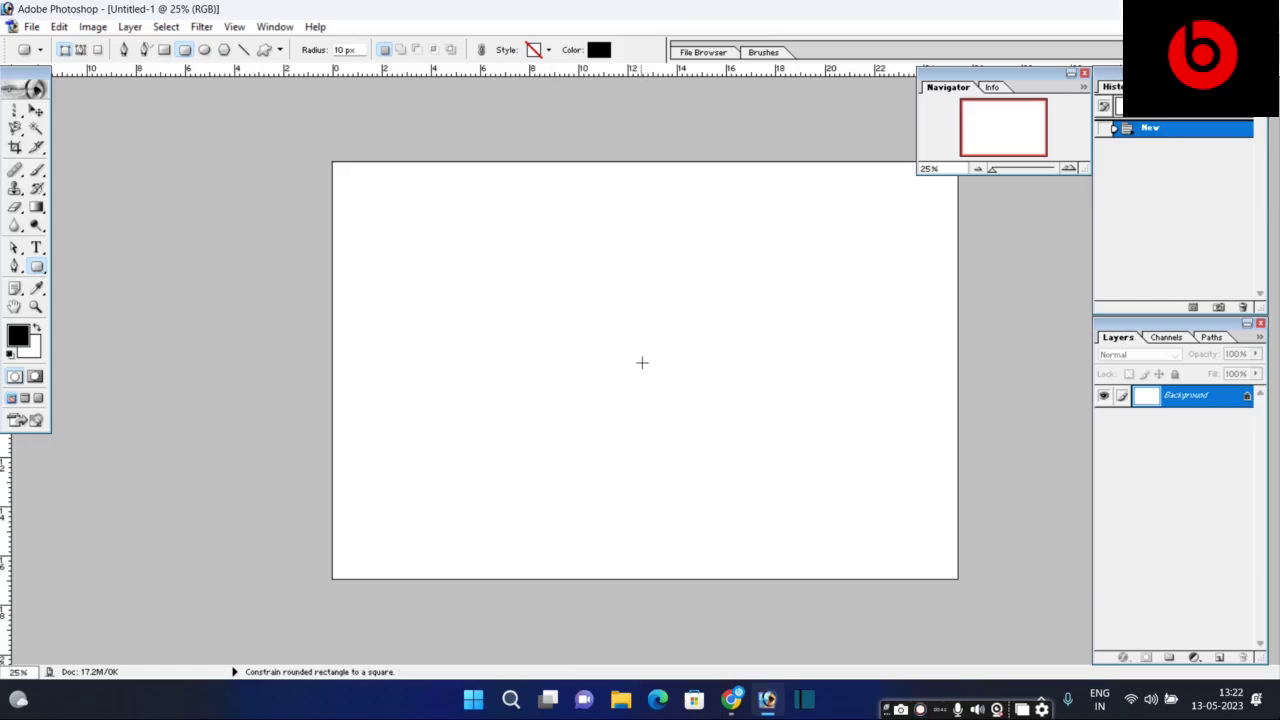
pyautogui.moveTo(641, 361); pyautogui.dragTo(795, 494)
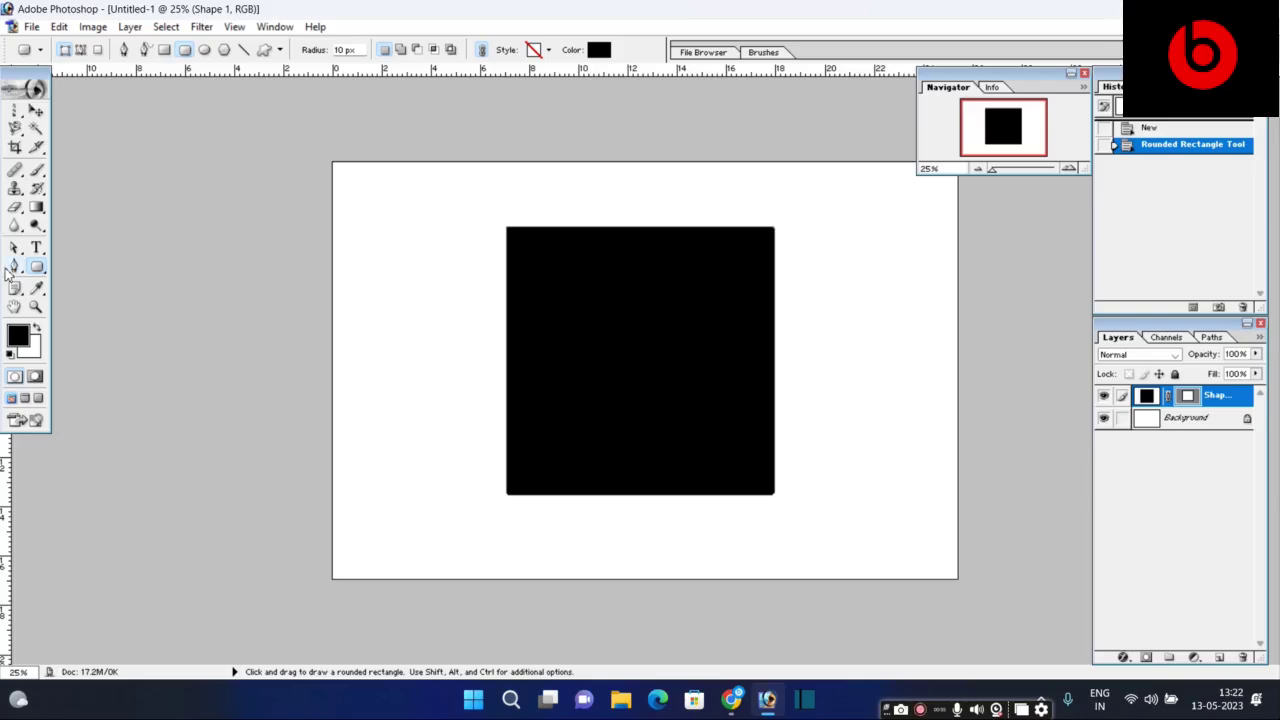
pyautogui.click(14, 266)
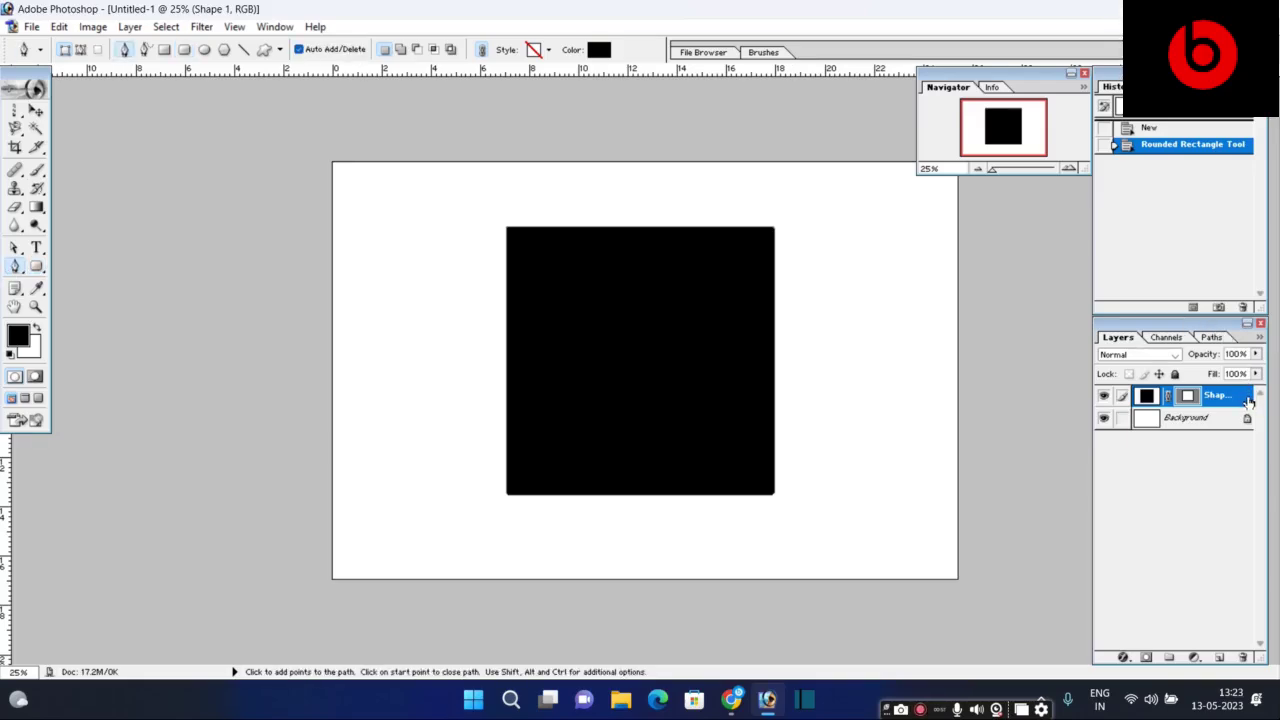
# Rasterize Shape 1 and trim its top-left corner with a pen-drawn selection.
pyautogui.rightClick(1248, 400)
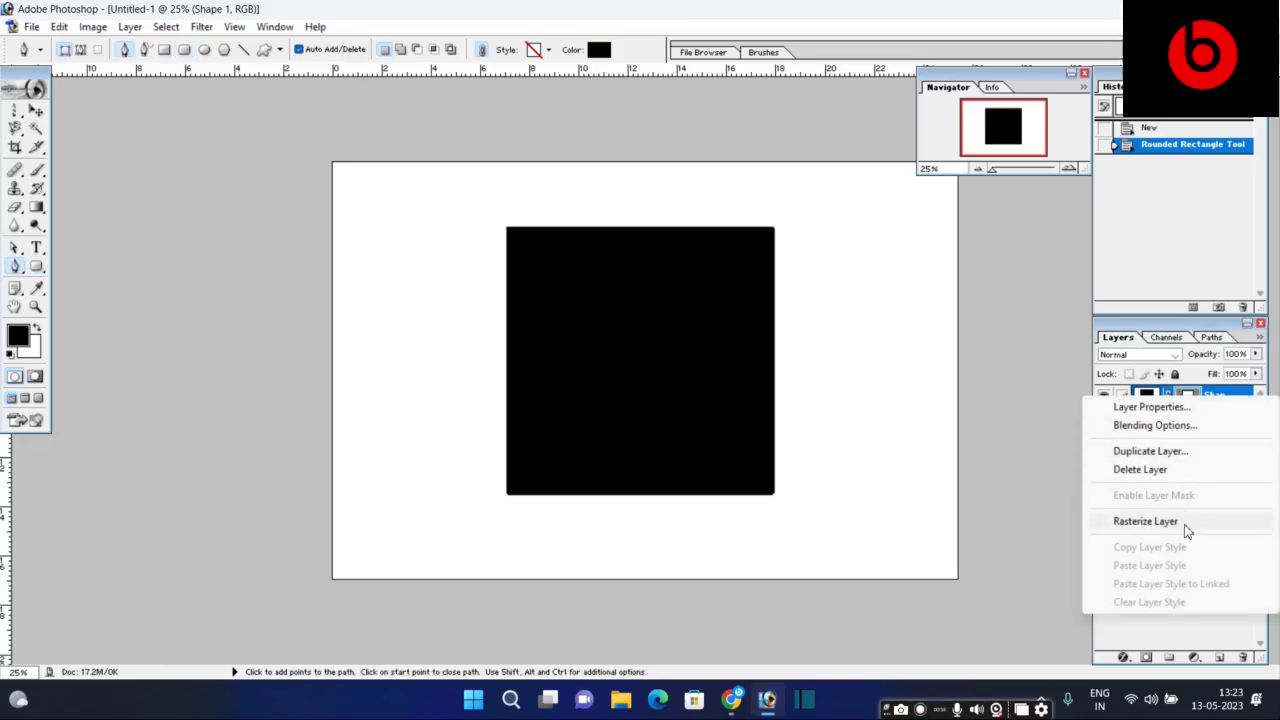
pyautogui.click(1184, 524)
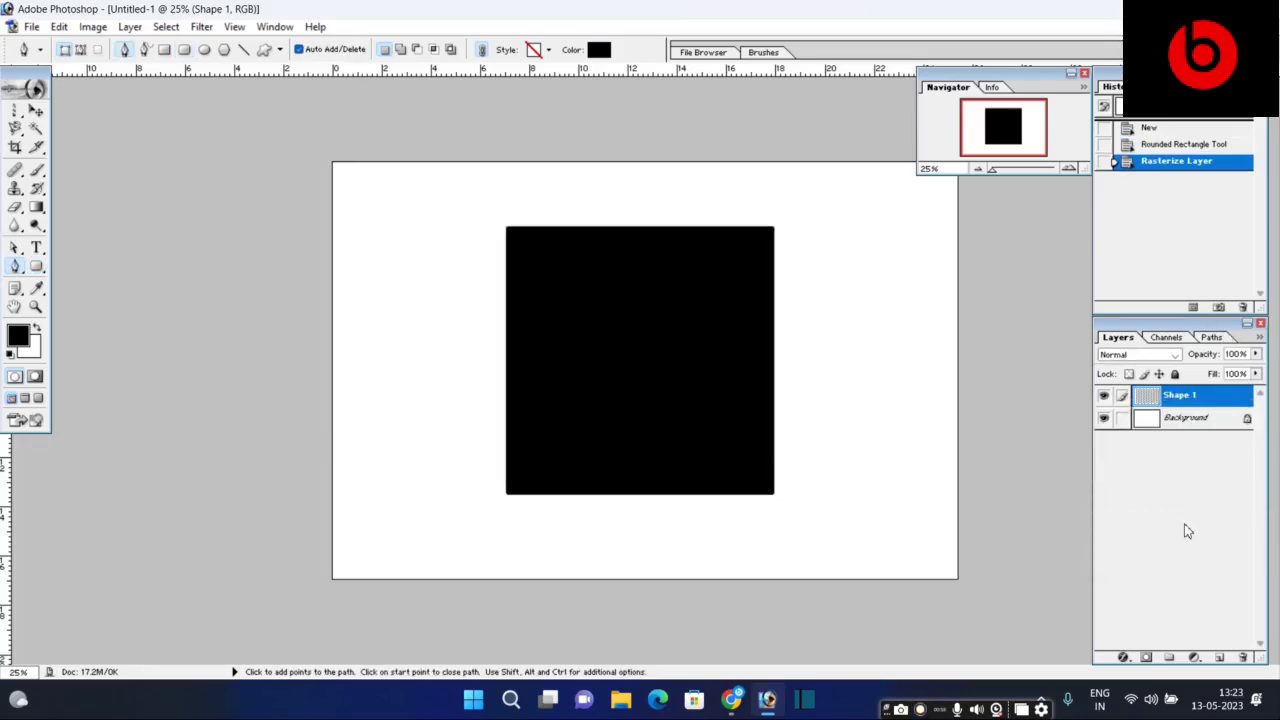
pyautogui.click(81, 50)
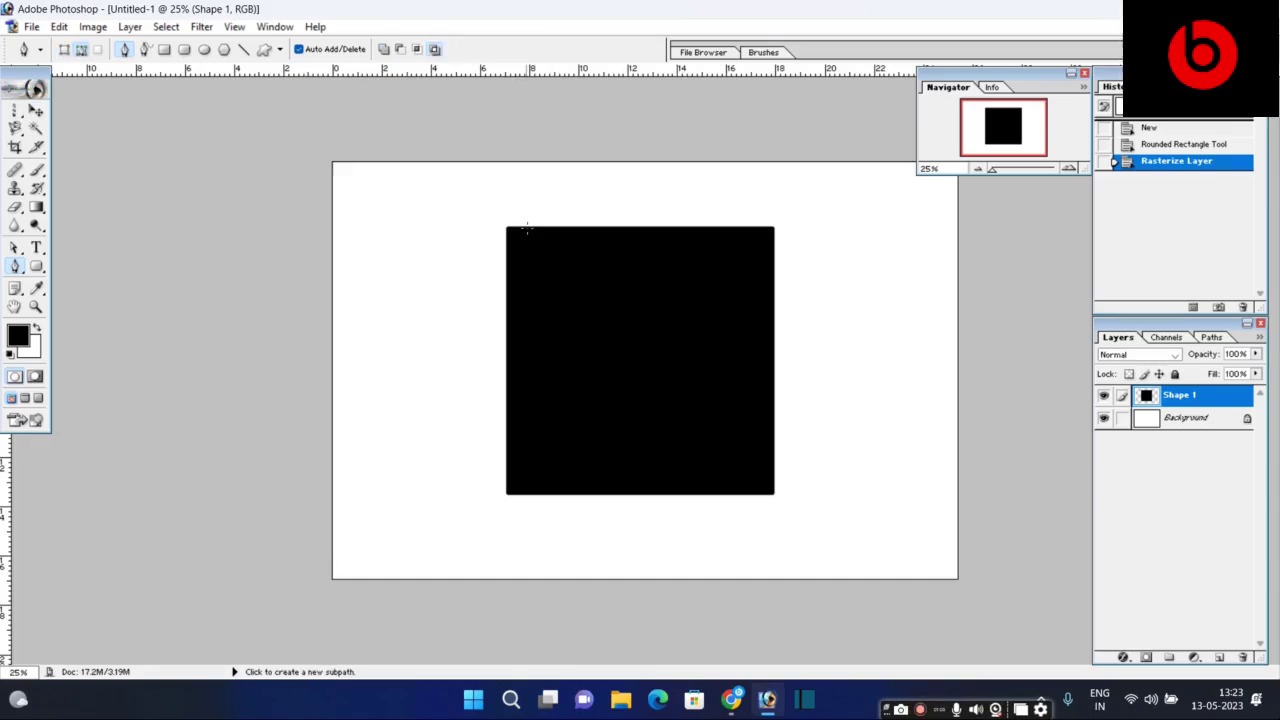
pyautogui.click(524, 228)
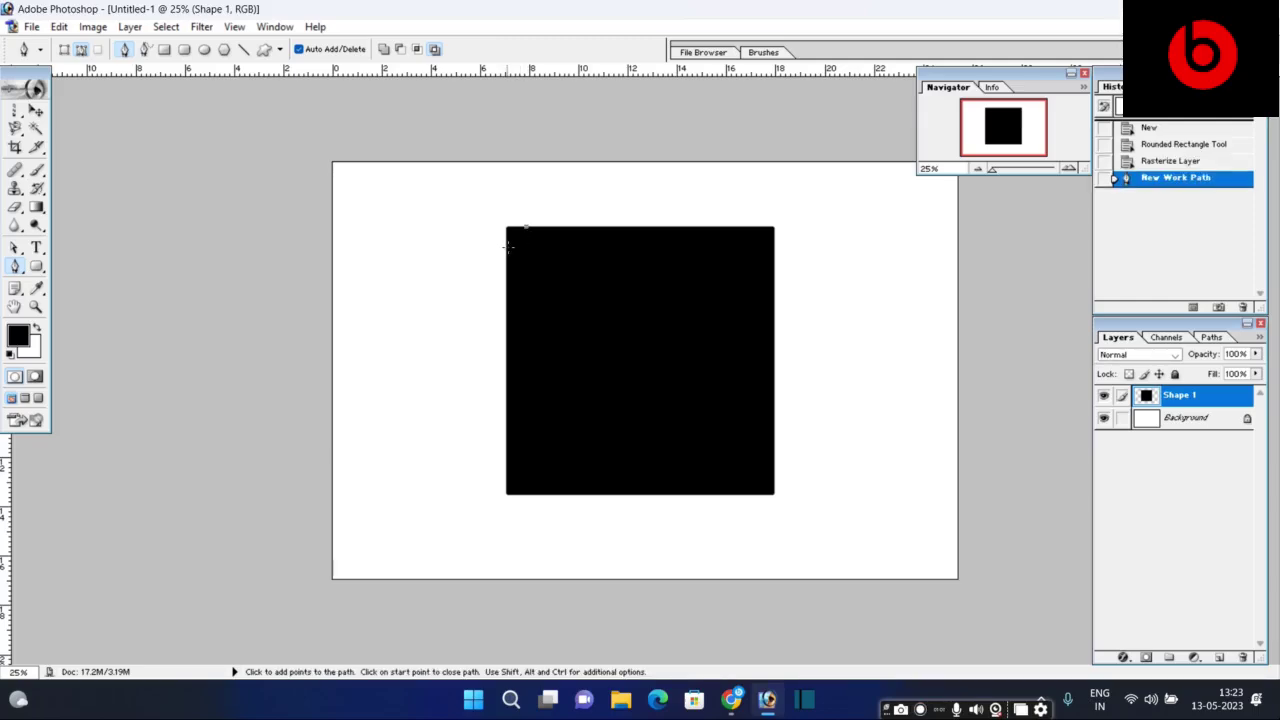
pyautogui.moveTo(508, 248); pyautogui.dragTo(508, 274)
pyautogui.click(497, 213)
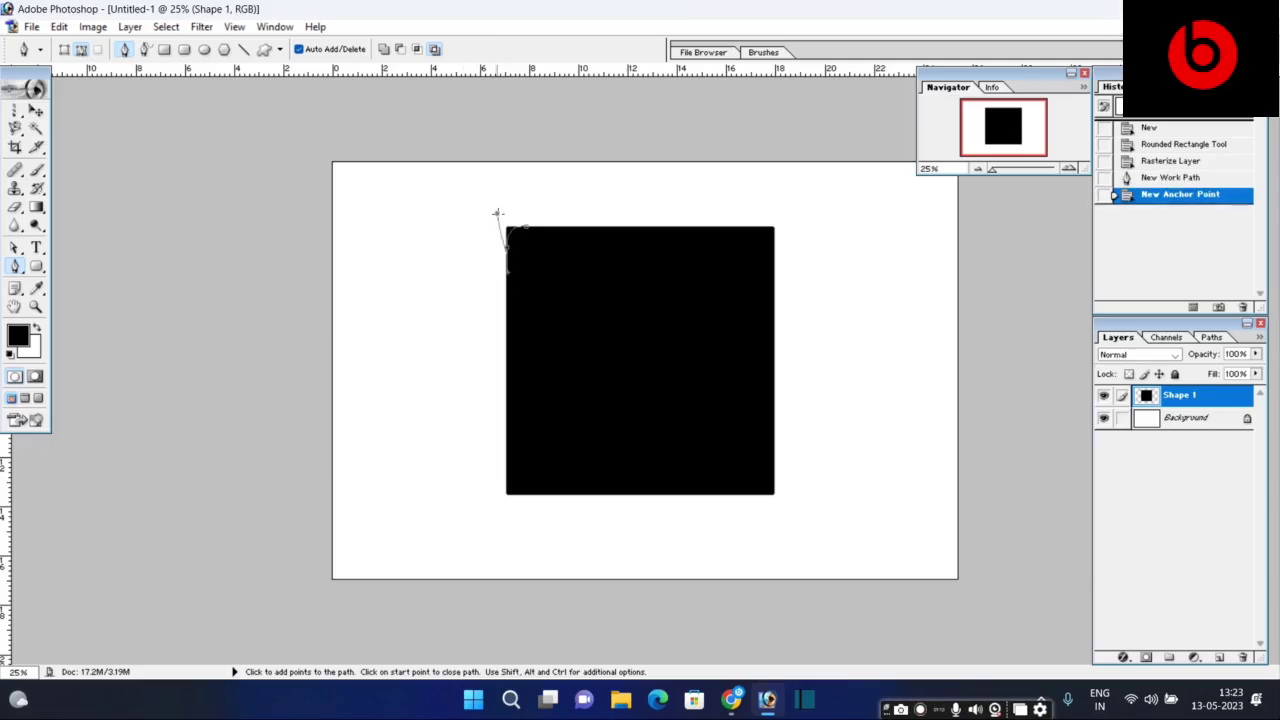
pyautogui.click(528, 230)
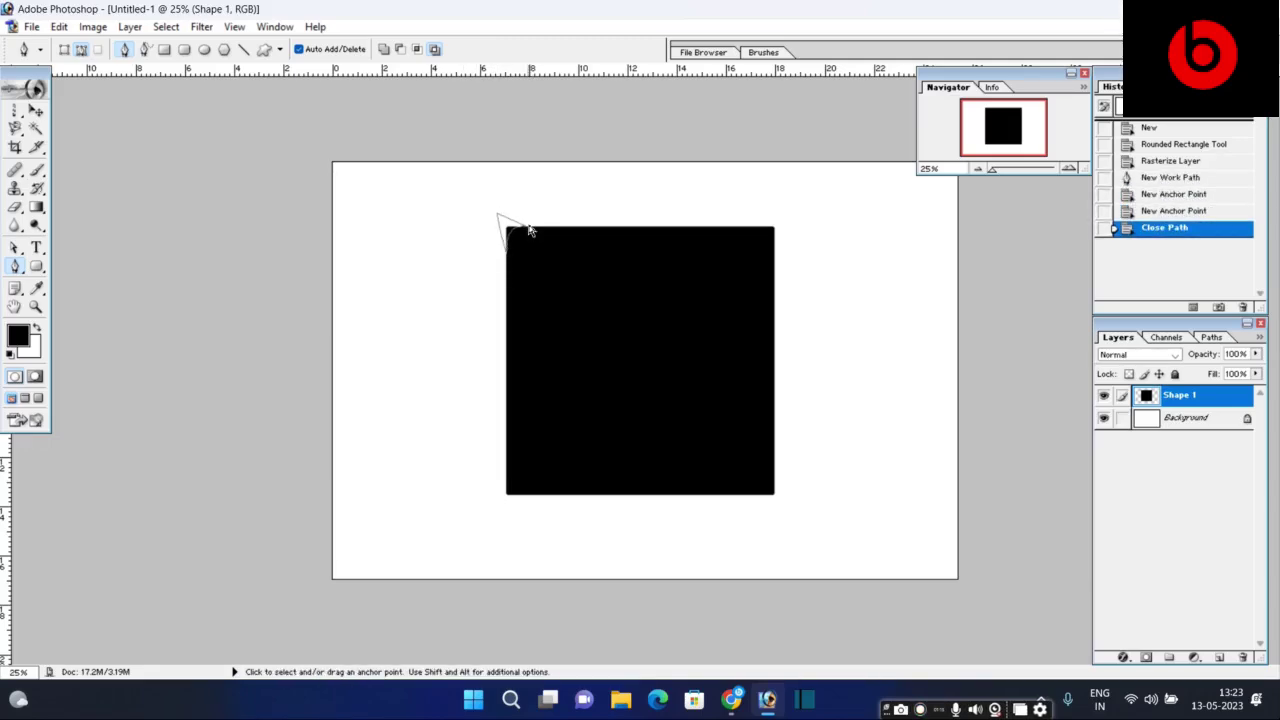
pyautogui.hotkey('ctrl', 'Return')
pyautogui.press('Delete')
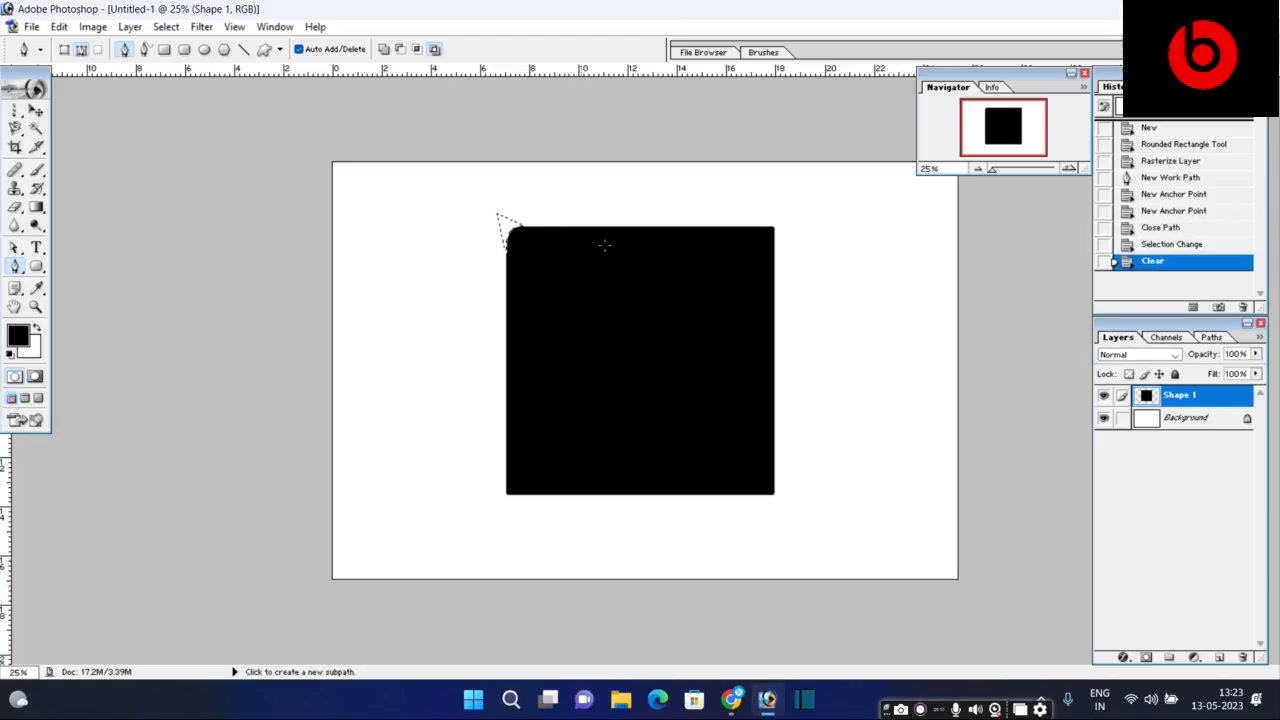
# Trim the square's top-right corner with a pen-drawn selection.
pyautogui.click(756, 227)
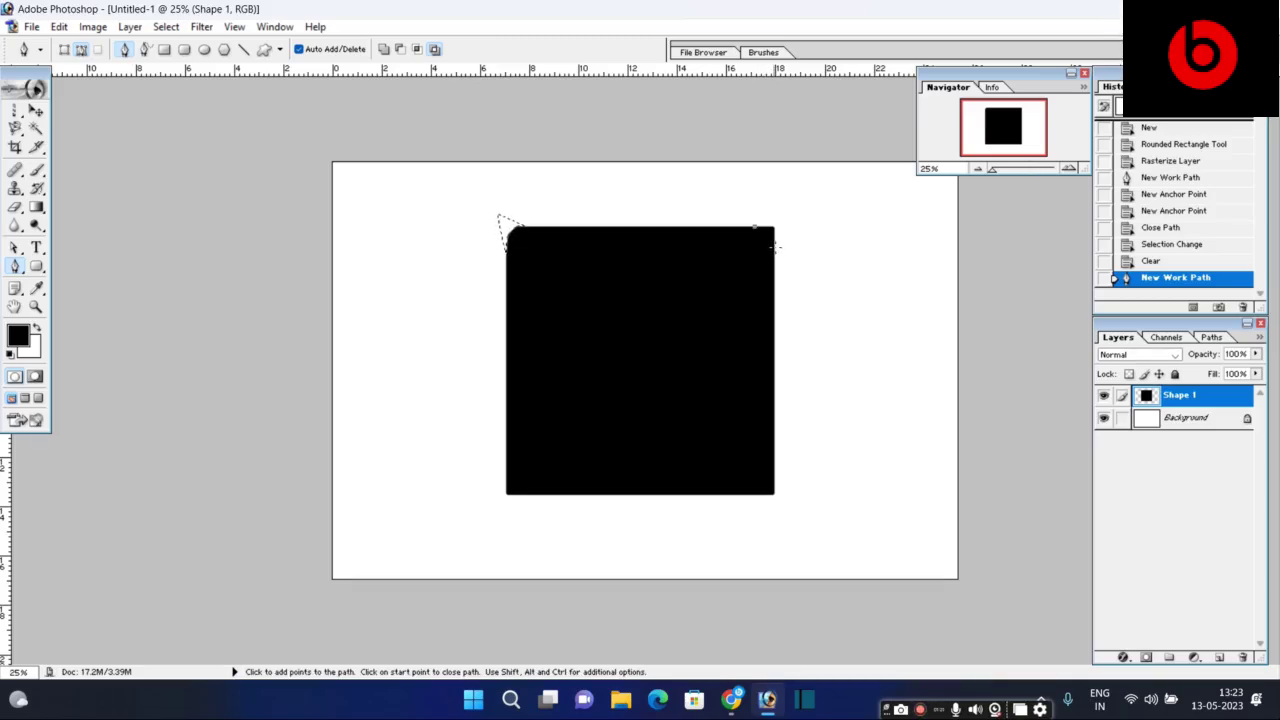
pyautogui.click(774, 245)
pyautogui.moveTo(776, 263); pyautogui.dragTo(768, 272)
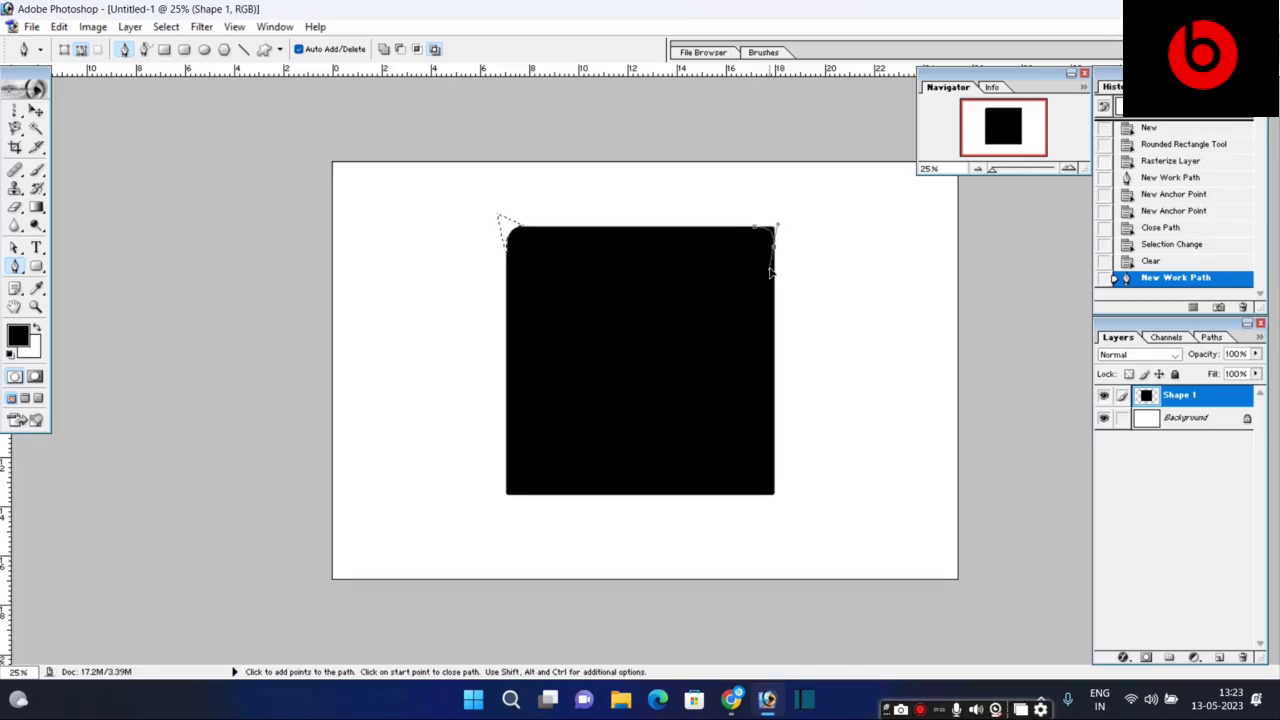
pyautogui.moveTo(770, 272); pyautogui.dragTo(770, 270)
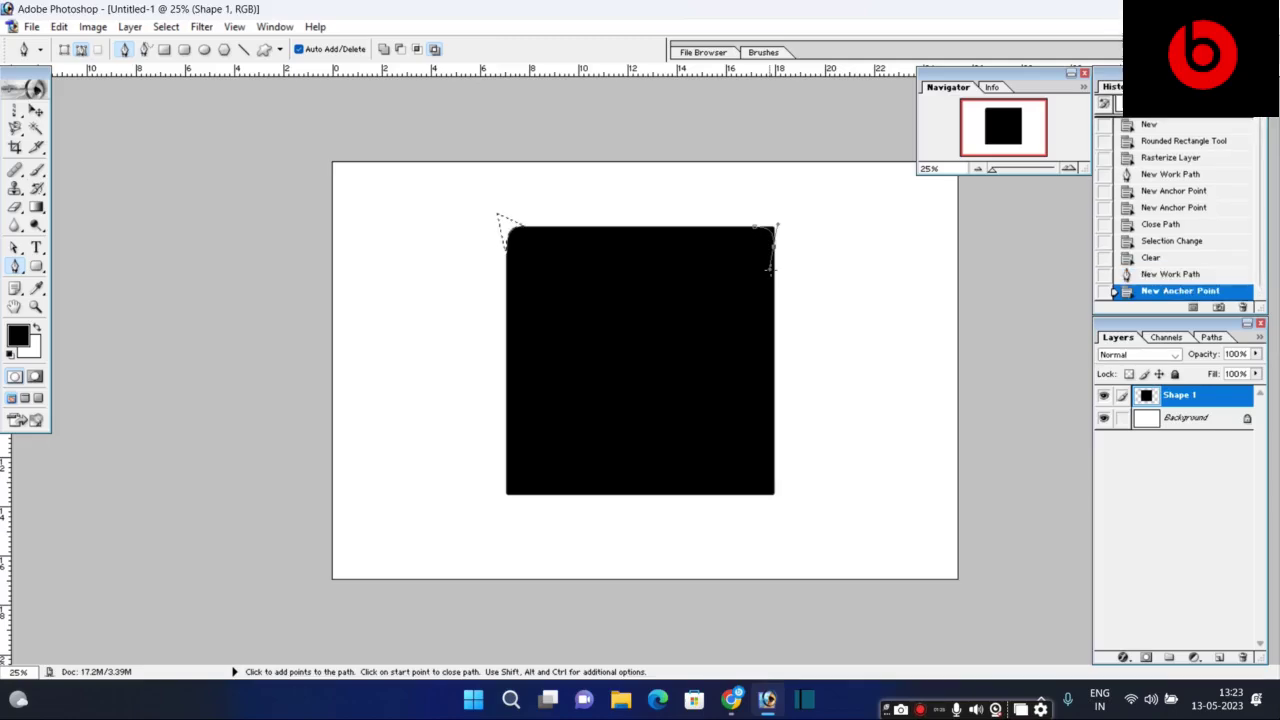
pyautogui.click(789, 217)
pyautogui.click(756, 231)
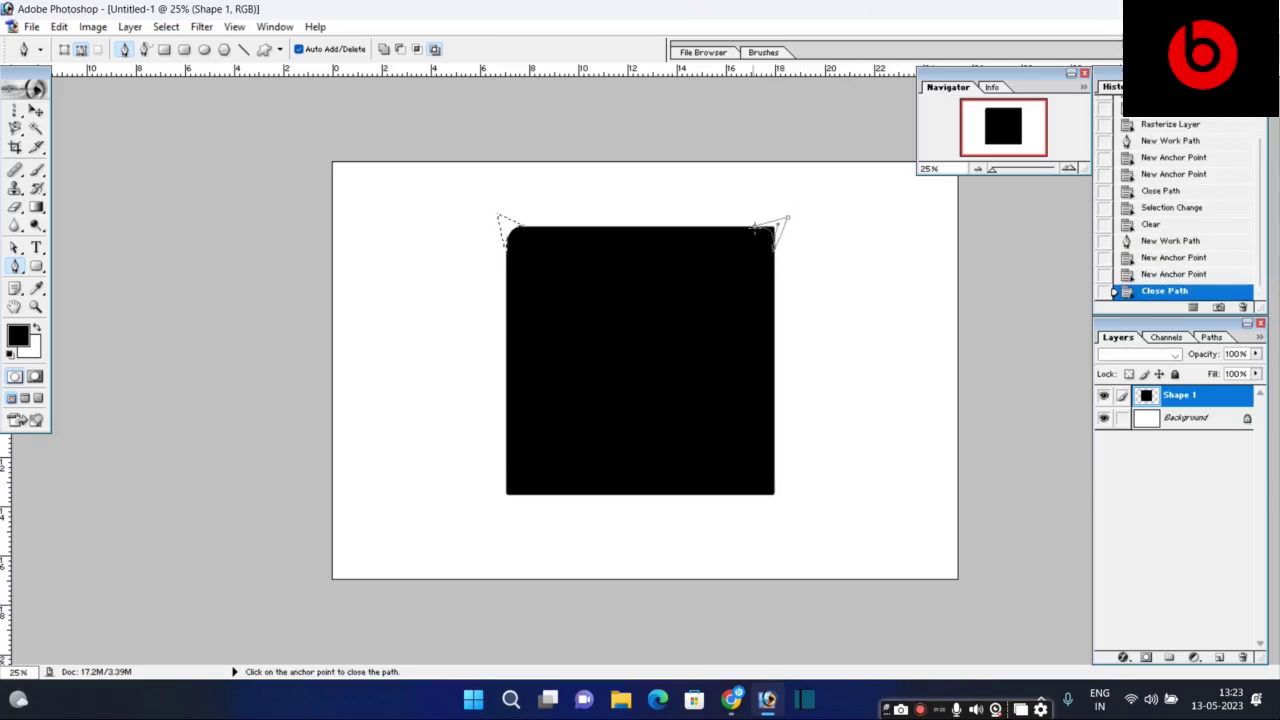
pyautogui.hotkey('ctrl', 'Return')
pyautogui.press('Delete')
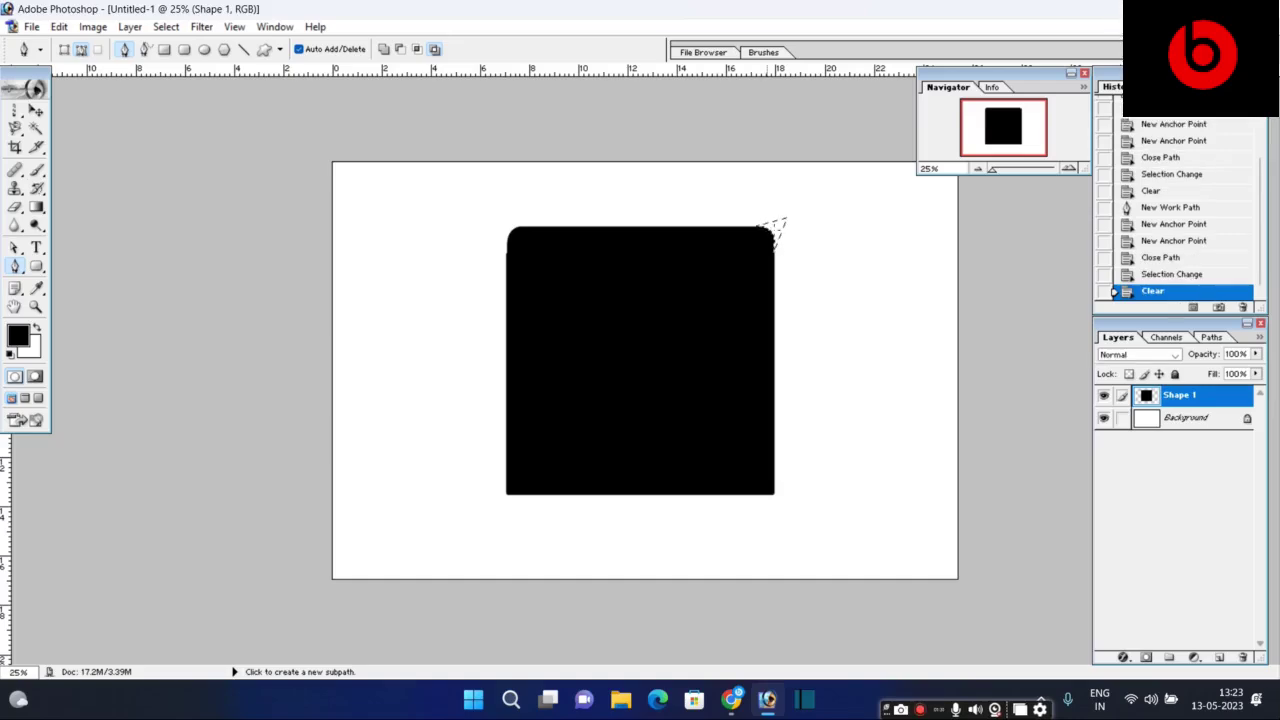
# Trim the square's bottom-right corner with a pen-drawn selection.
pyautogui.click(773, 477)
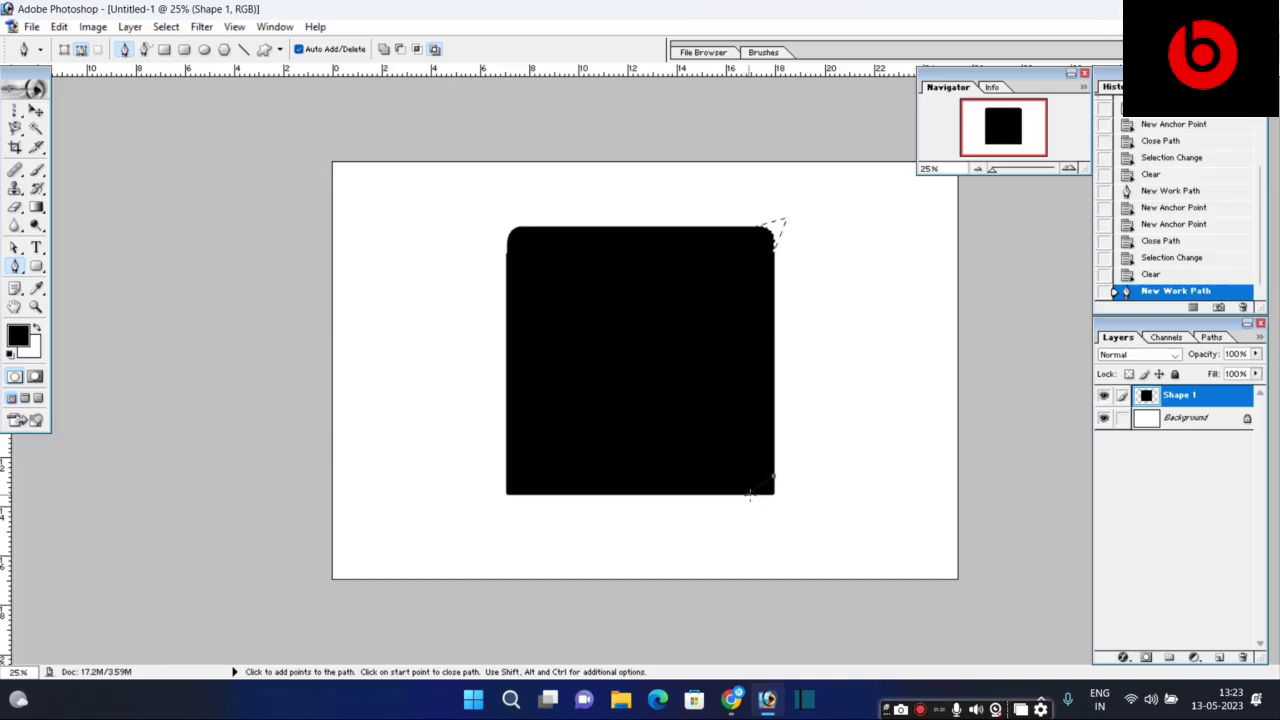
pyautogui.moveTo(750, 493); pyautogui.dragTo(718, 497)
pyautogui.click(722, 497)
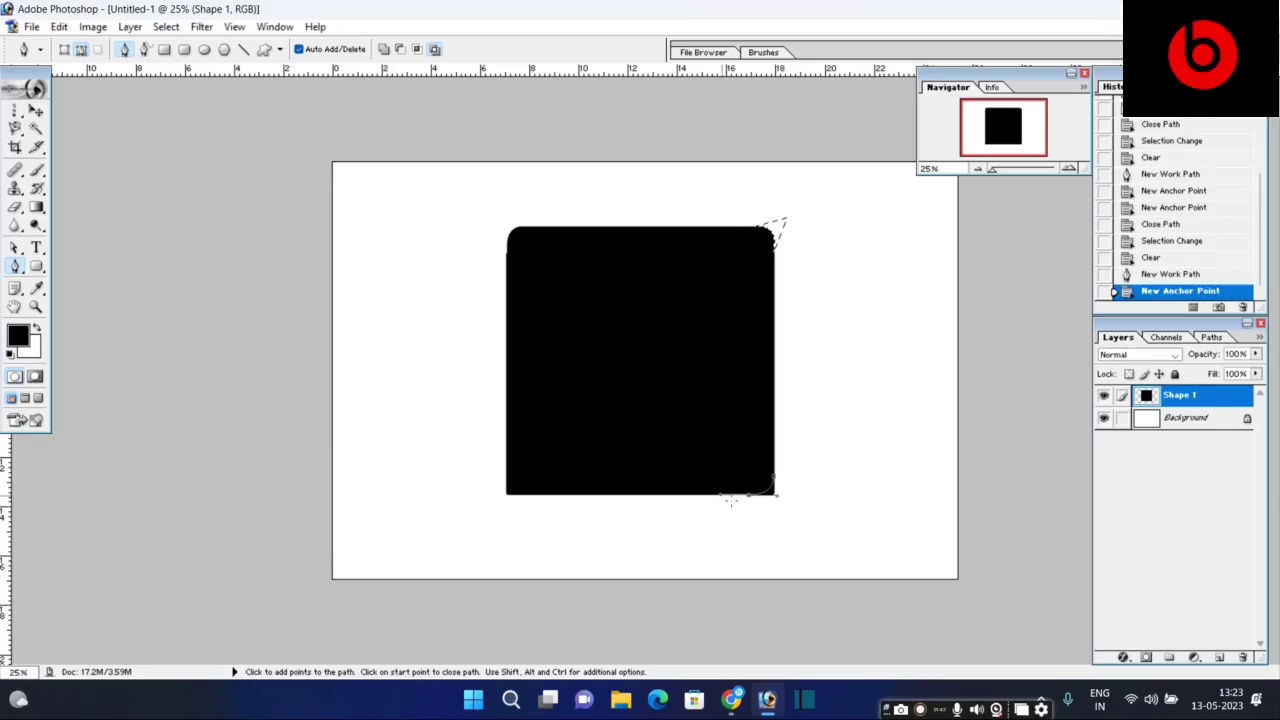
pyautogui.click(784, 498)
pyautogui.click(775, 484)
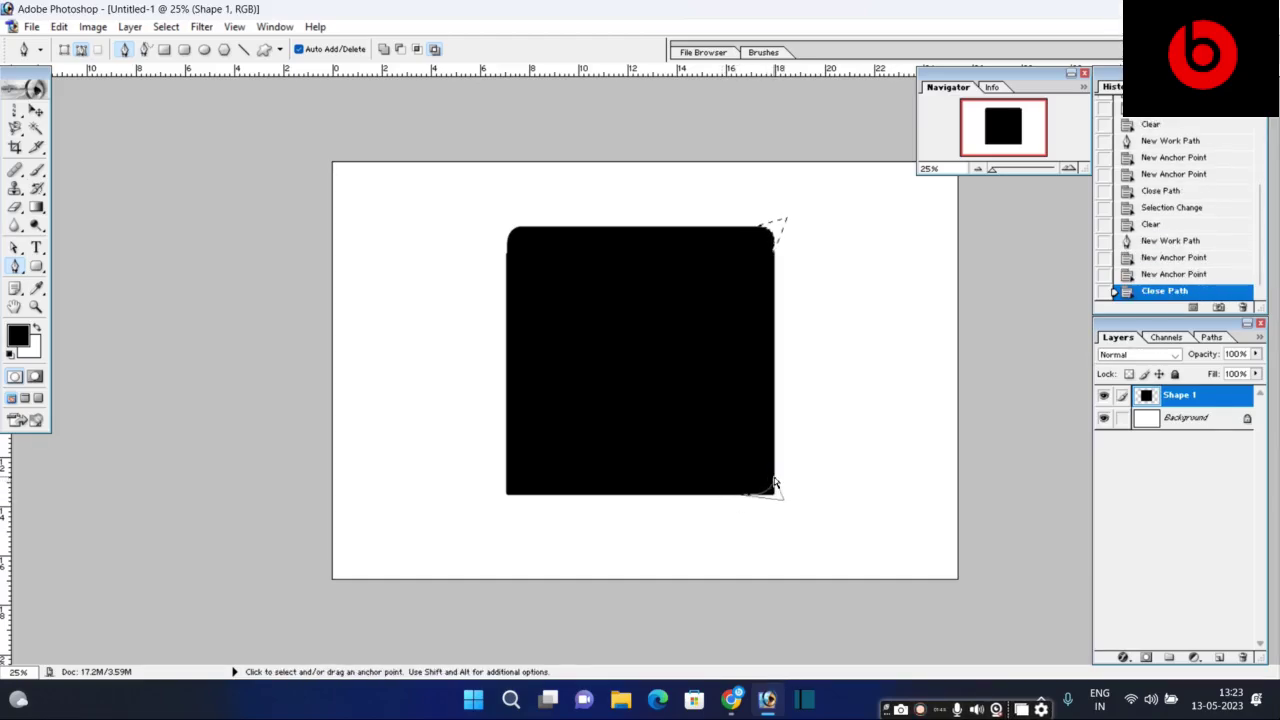
pyautogui.hotkey('ctrl', 'Return')
pyautogui.press('Delete')
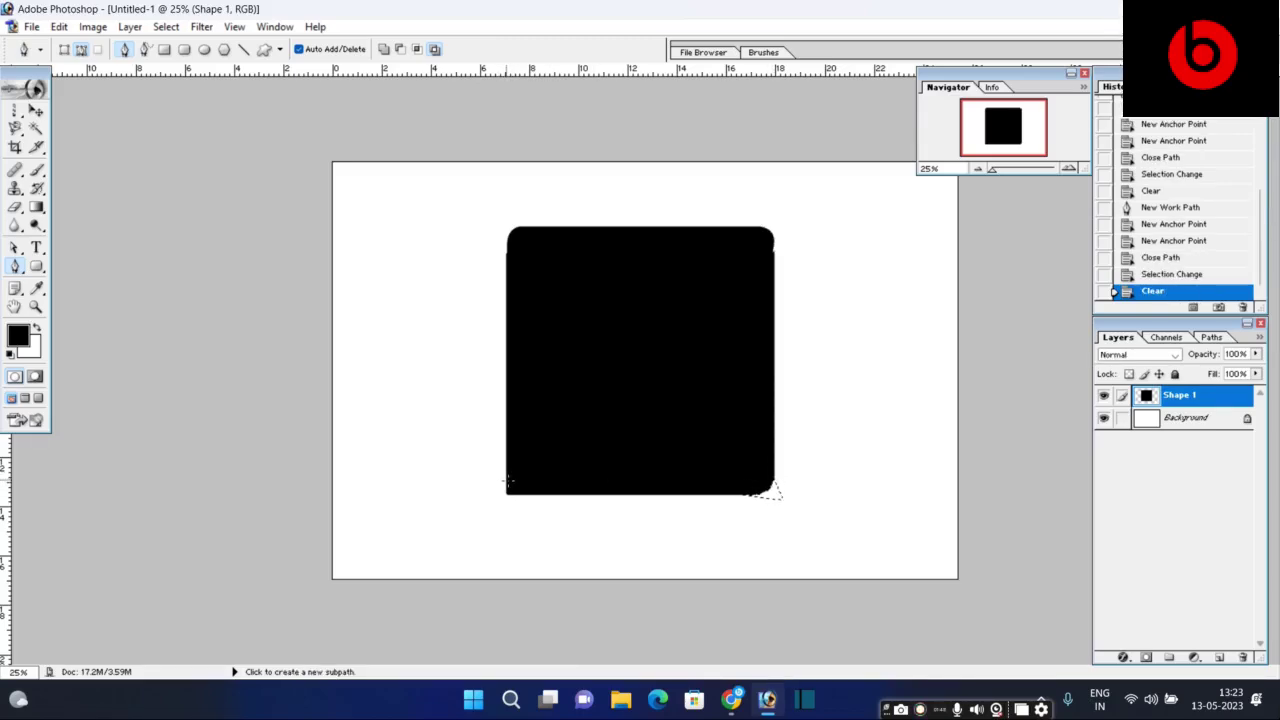
# Trim the bottom-left corner the same way and deselect.
pyautogui.click(507, 481)
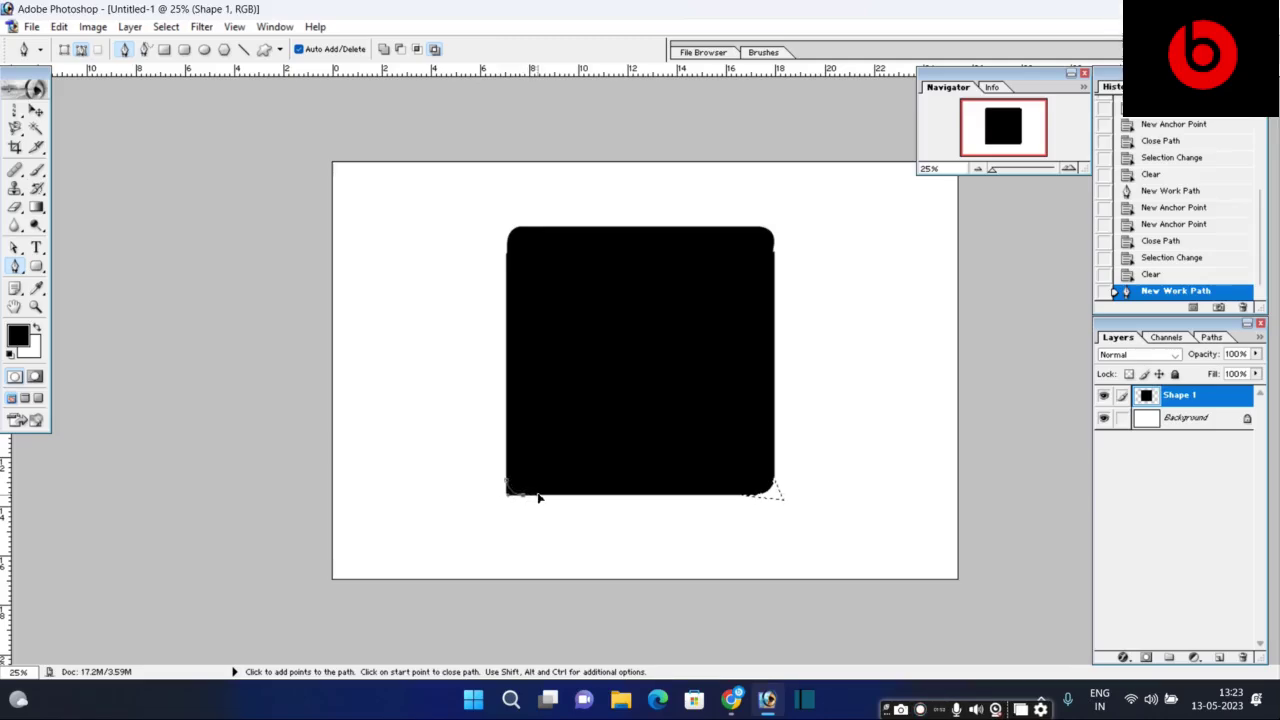
pyautogui.click(535, 499)
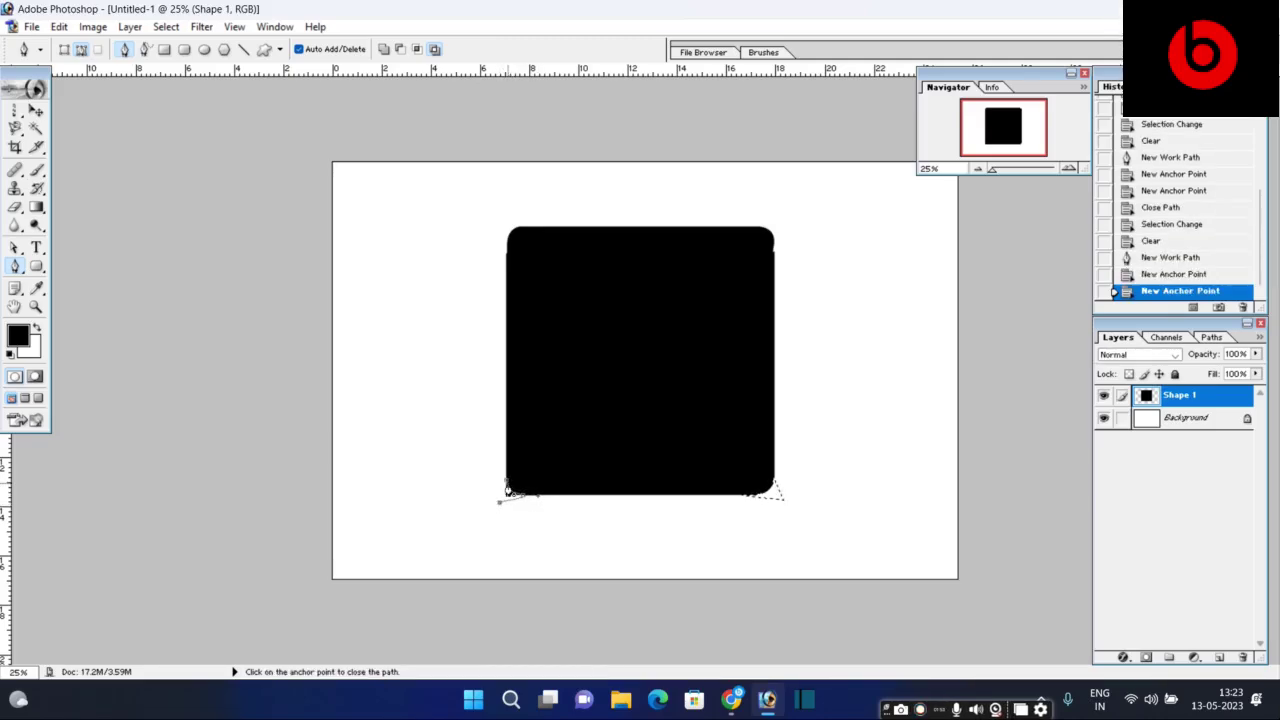
pyautogui.click(507, 483)
pyautogui.hotkey('ctrl', 'Return')
pyautogui.press('Delete')
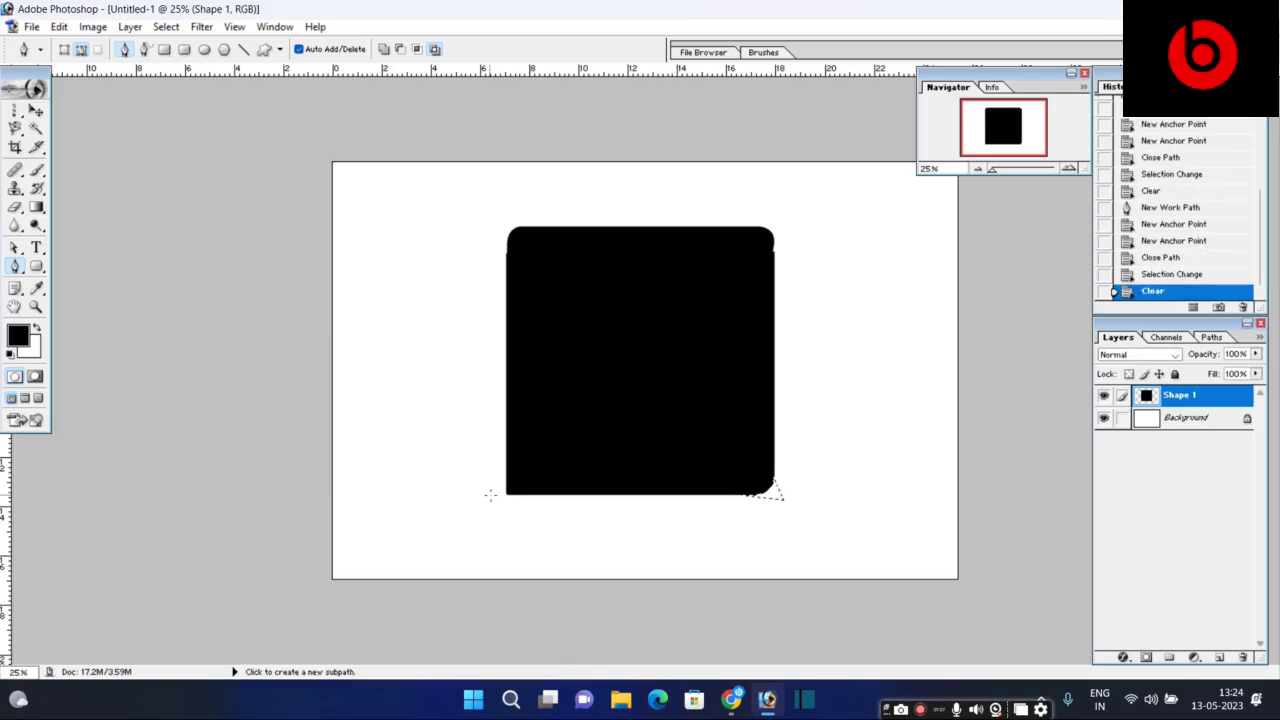
pyautogui.hotkey('ctrl', 'd')
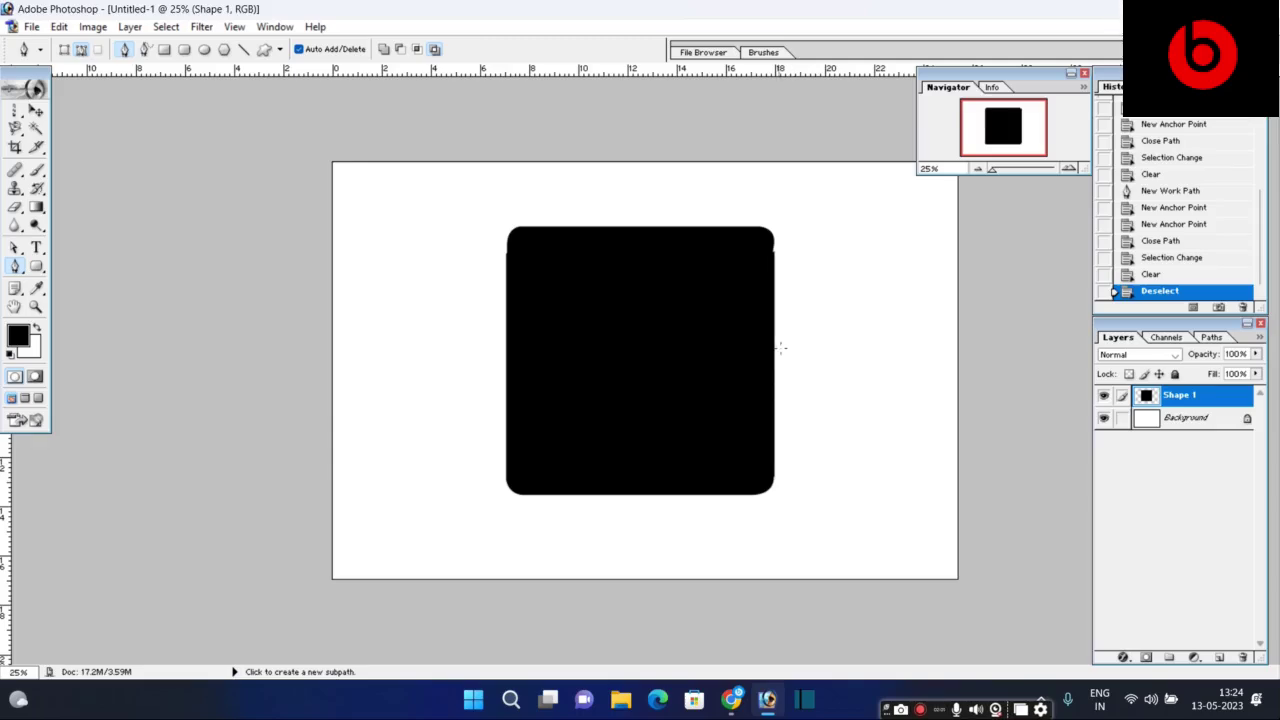
# Duplicate the rounded square as Shape 1 copy and load its outline as a selection.
pyautogui.press('v')
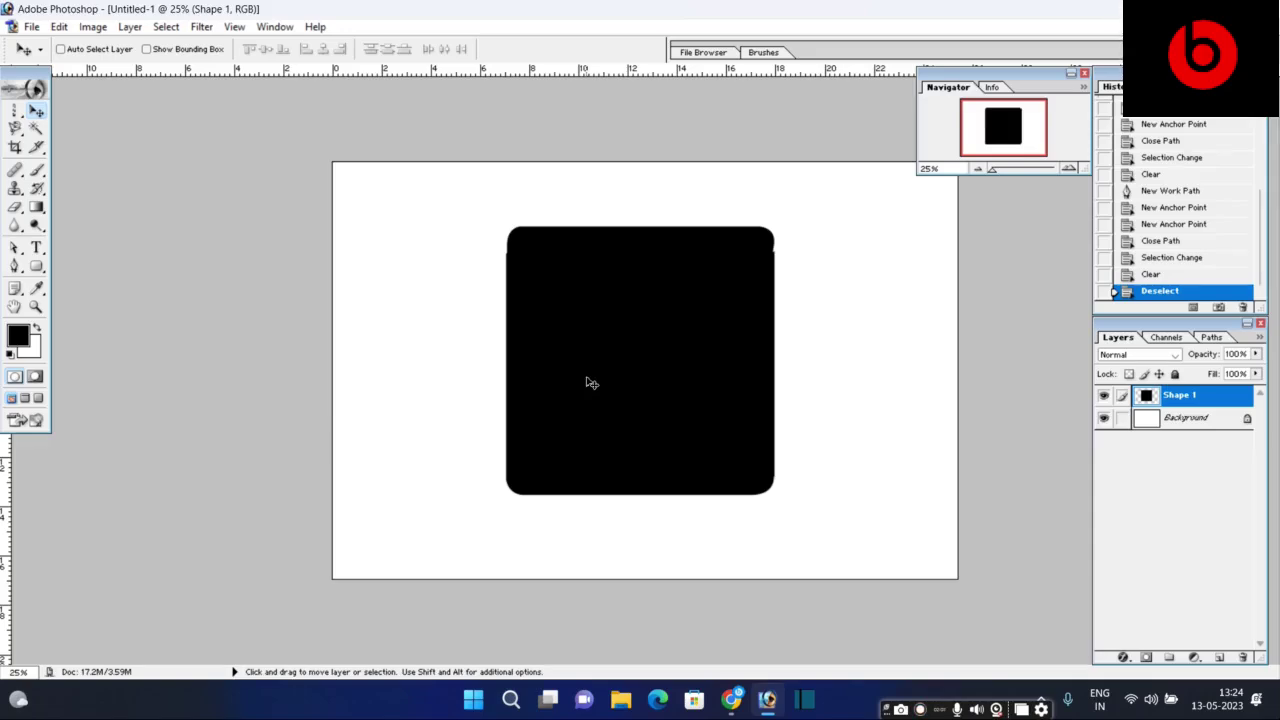
pyautogui.hotkey('ctrl', 'j')
pyautogui.hotkey('ctrl', 't')
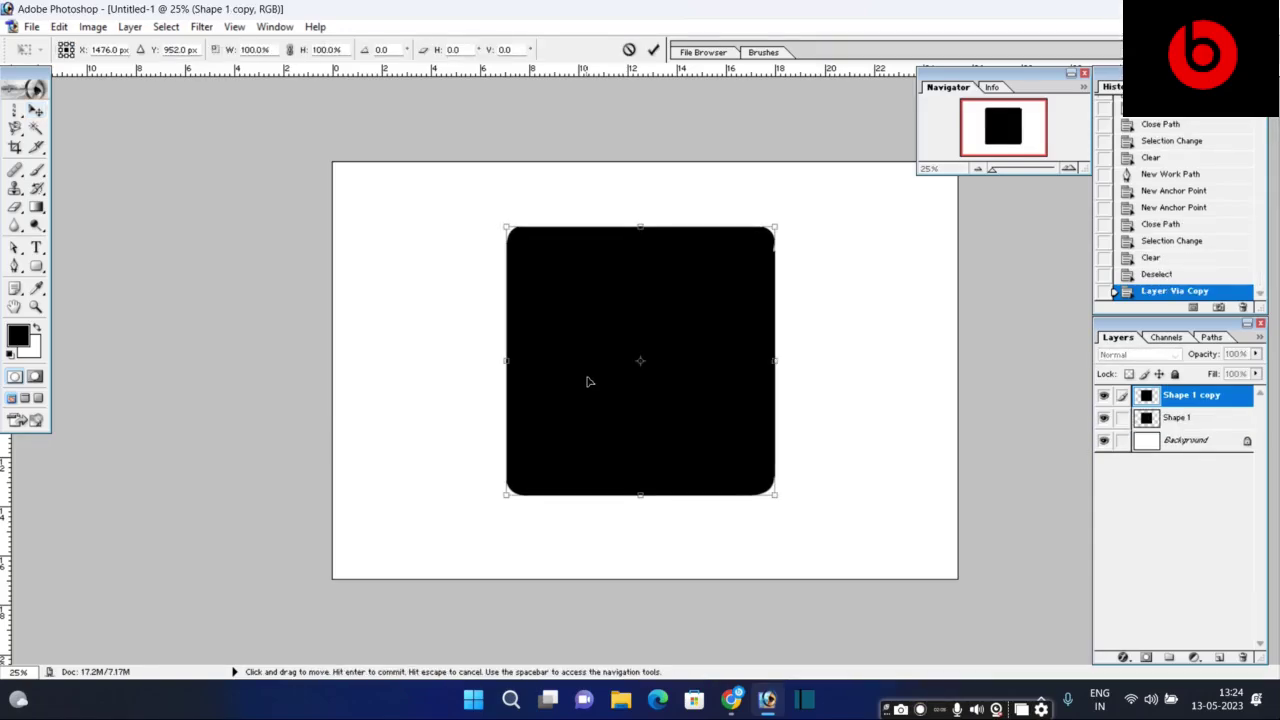
pyautogui.press('Return')
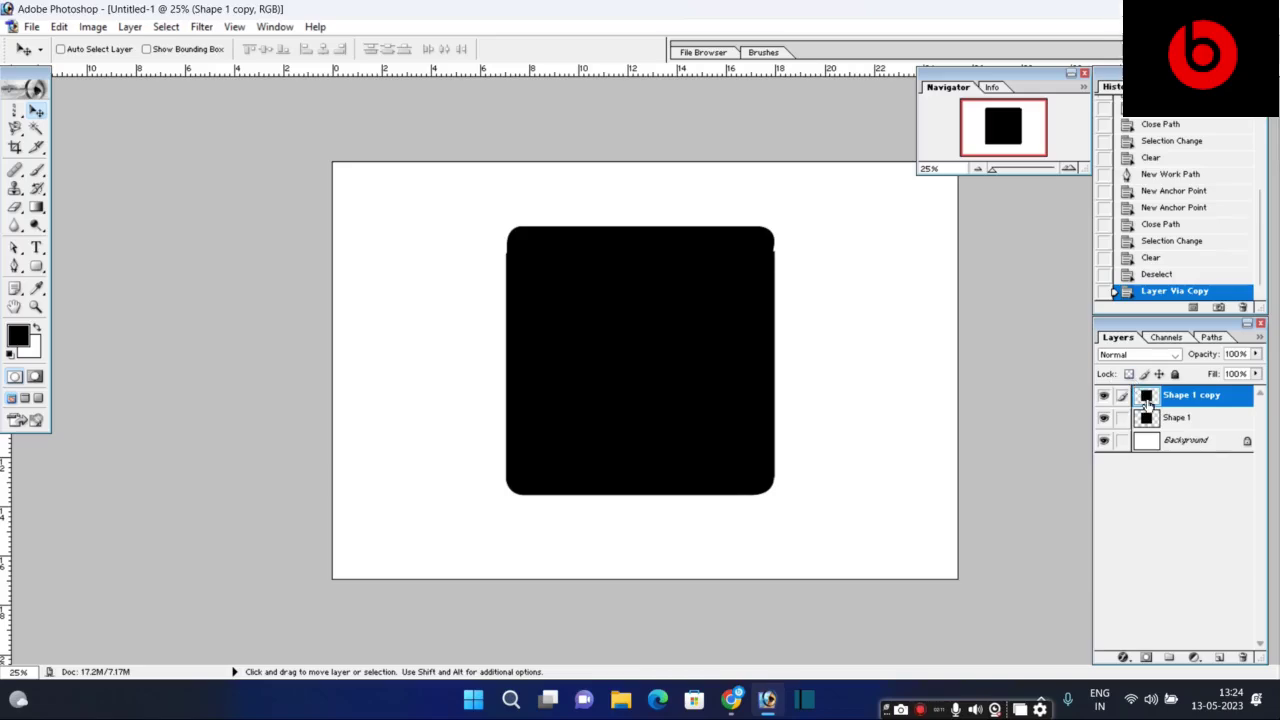
pyautogui.rightClick(1203, 405)
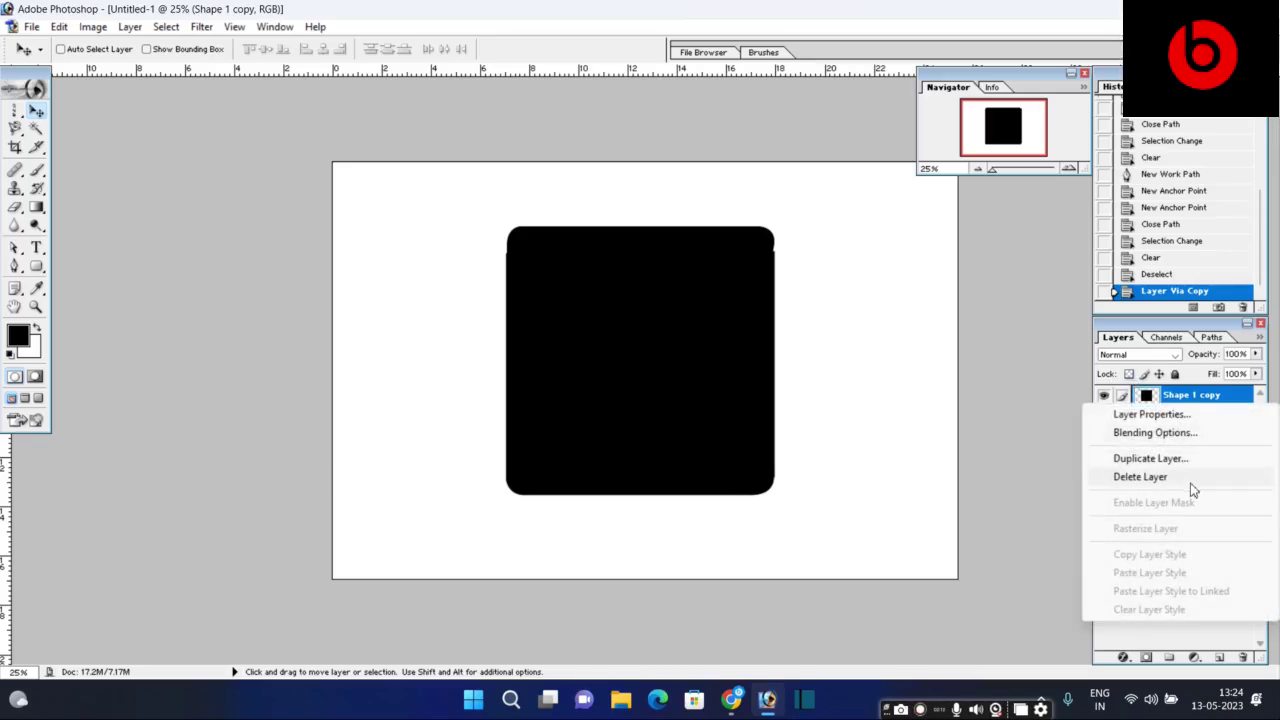
pyautogui.click(1056, 437)
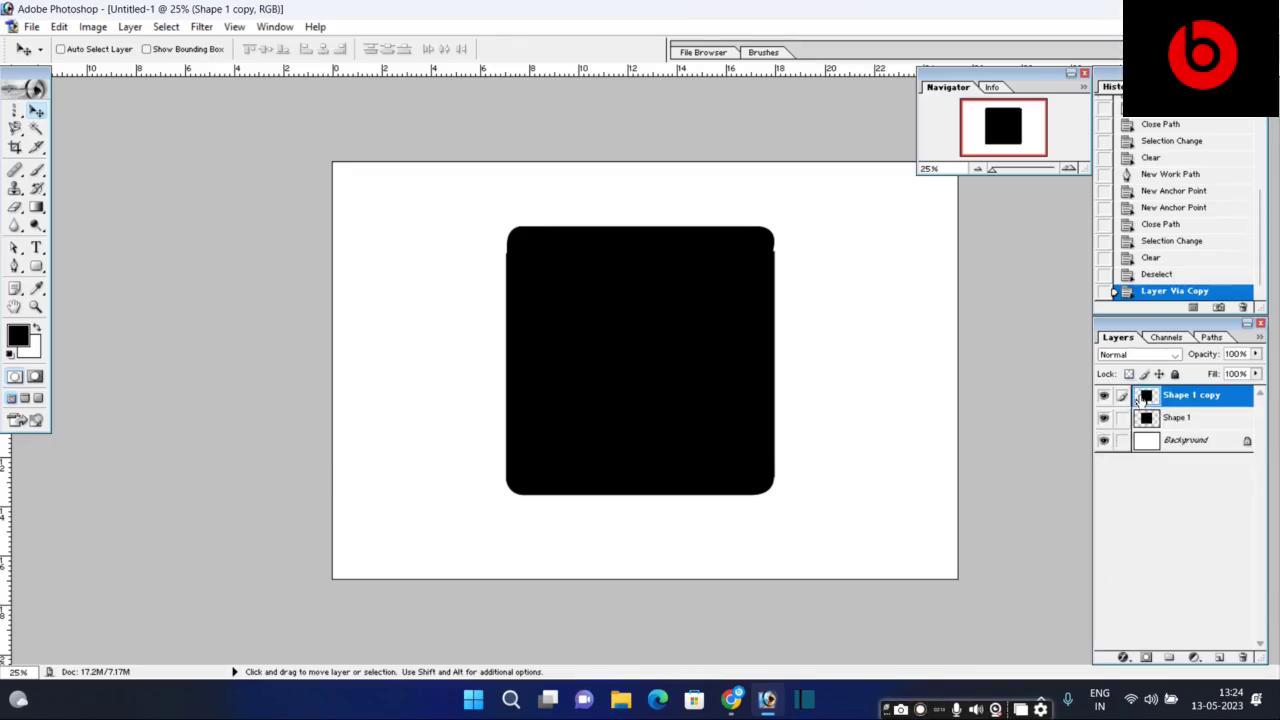
pyautogui.rightClick(1143, 400)
pyautogui.click(1150, 407)
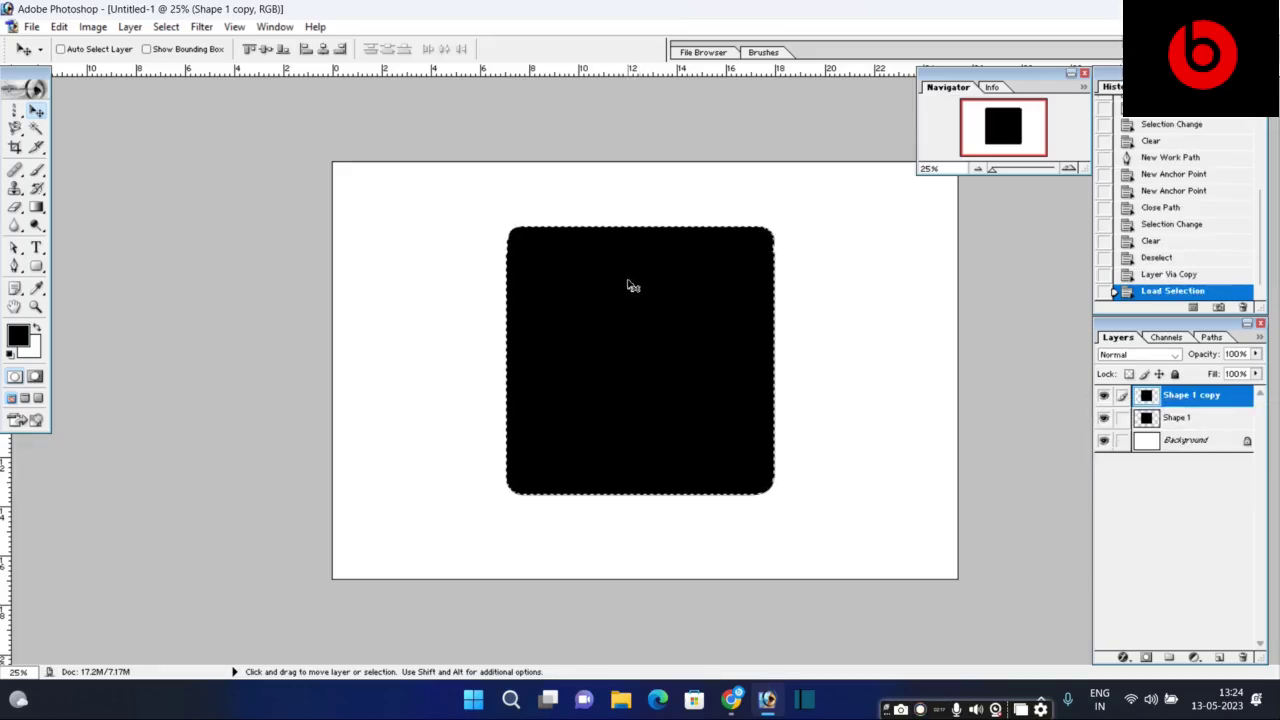
# Scale the copy to 78% and cut its area out of Shape 1.
pyautogui.hotkey('ctrl', 't')
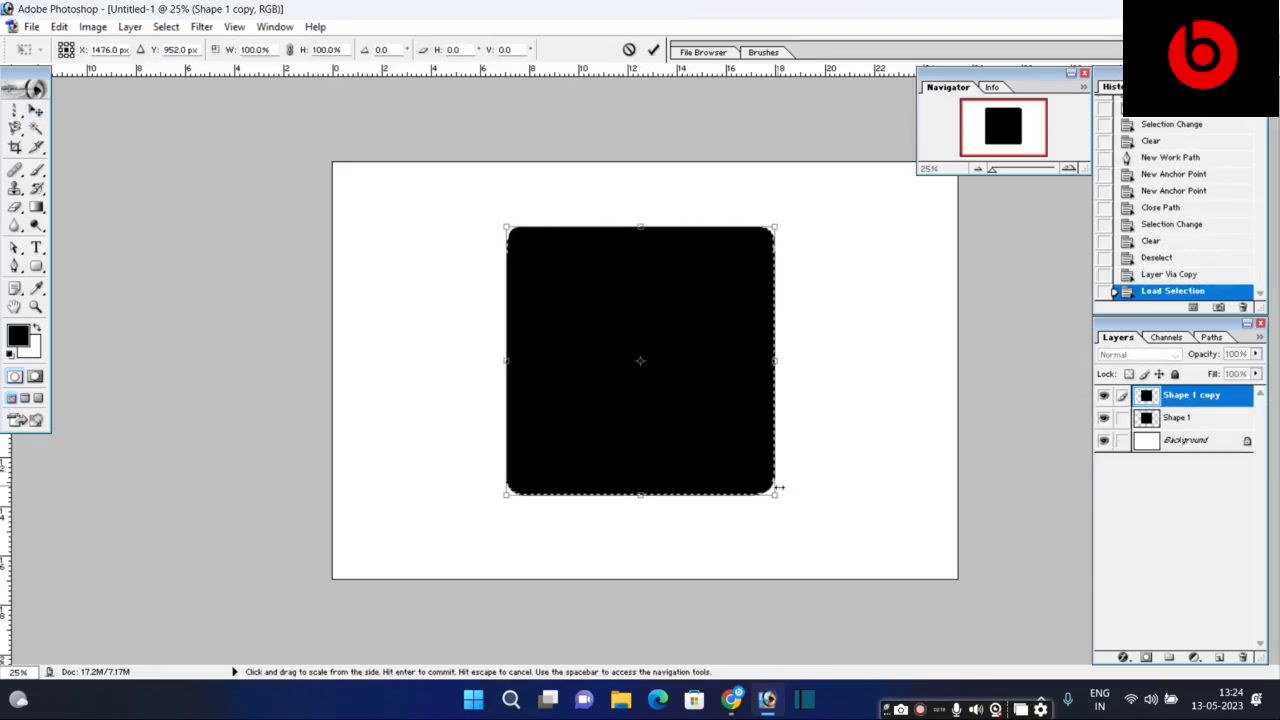
pyautogui.moveTo(777, 493); pyautogui.dragTo(742, 462)
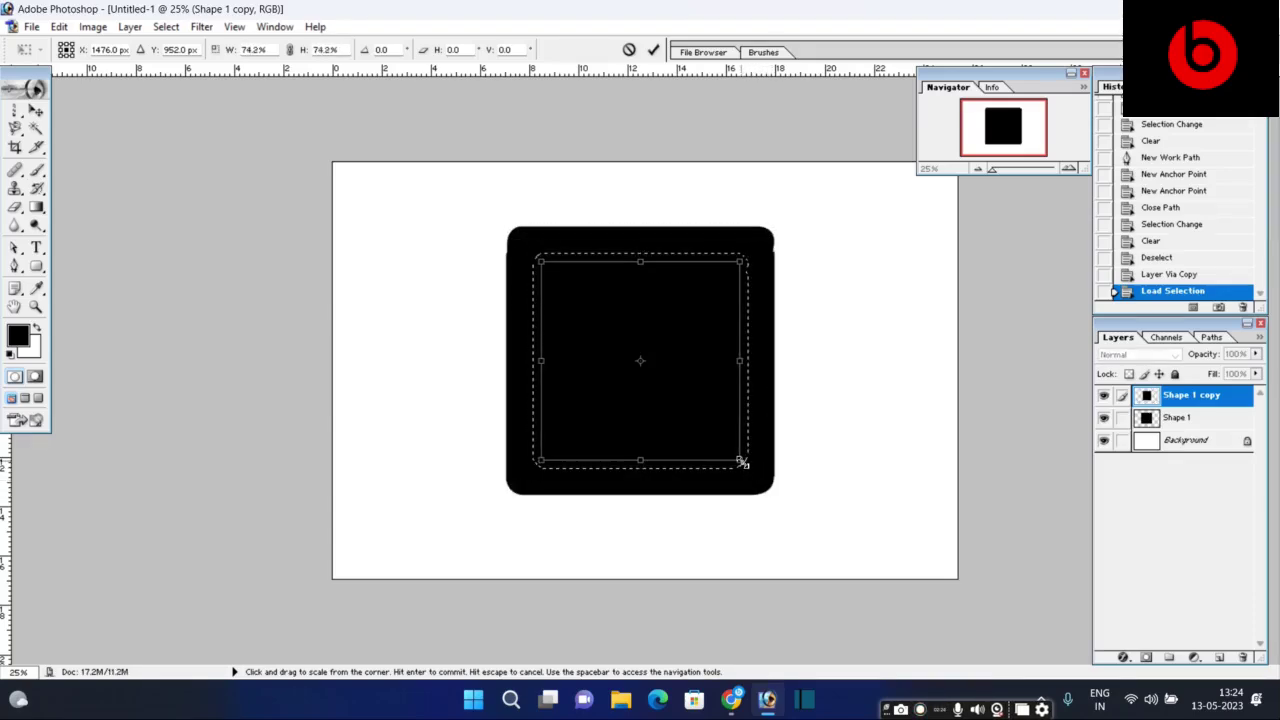
pyautogui.moveTo(742, 462); pyautogui.dragTo(745, 468)
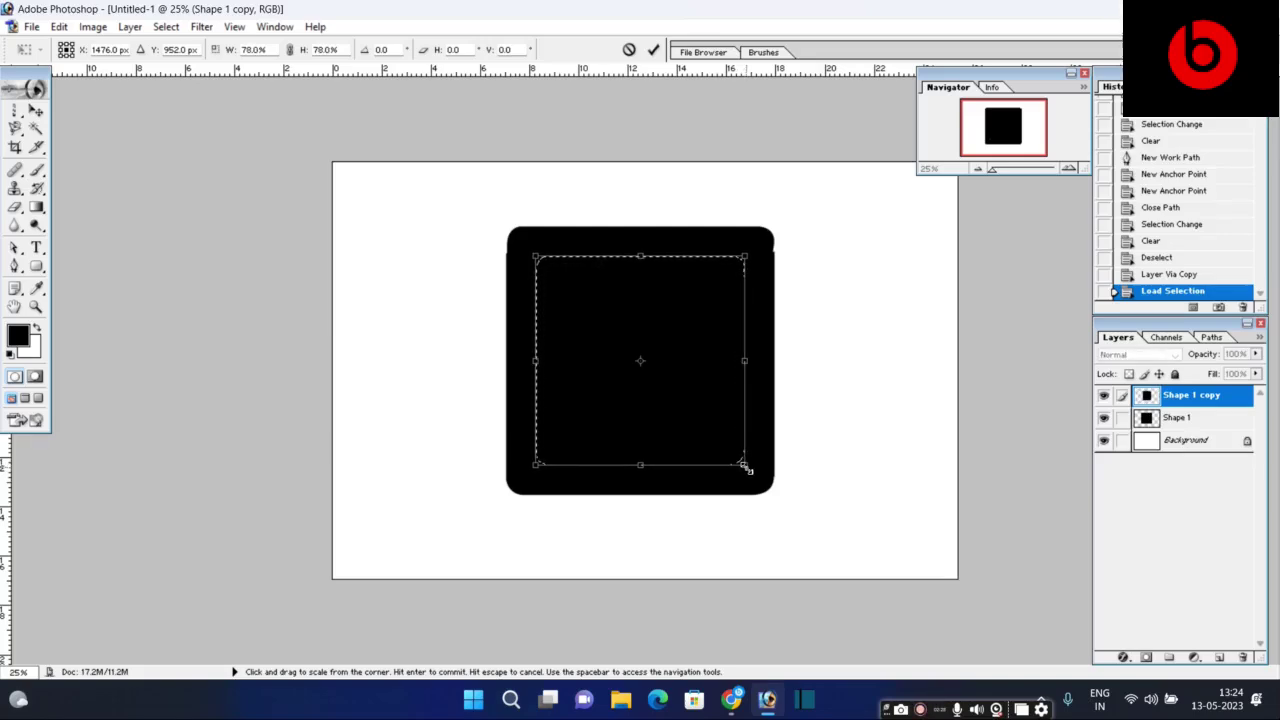
pyautogui.press('Return')
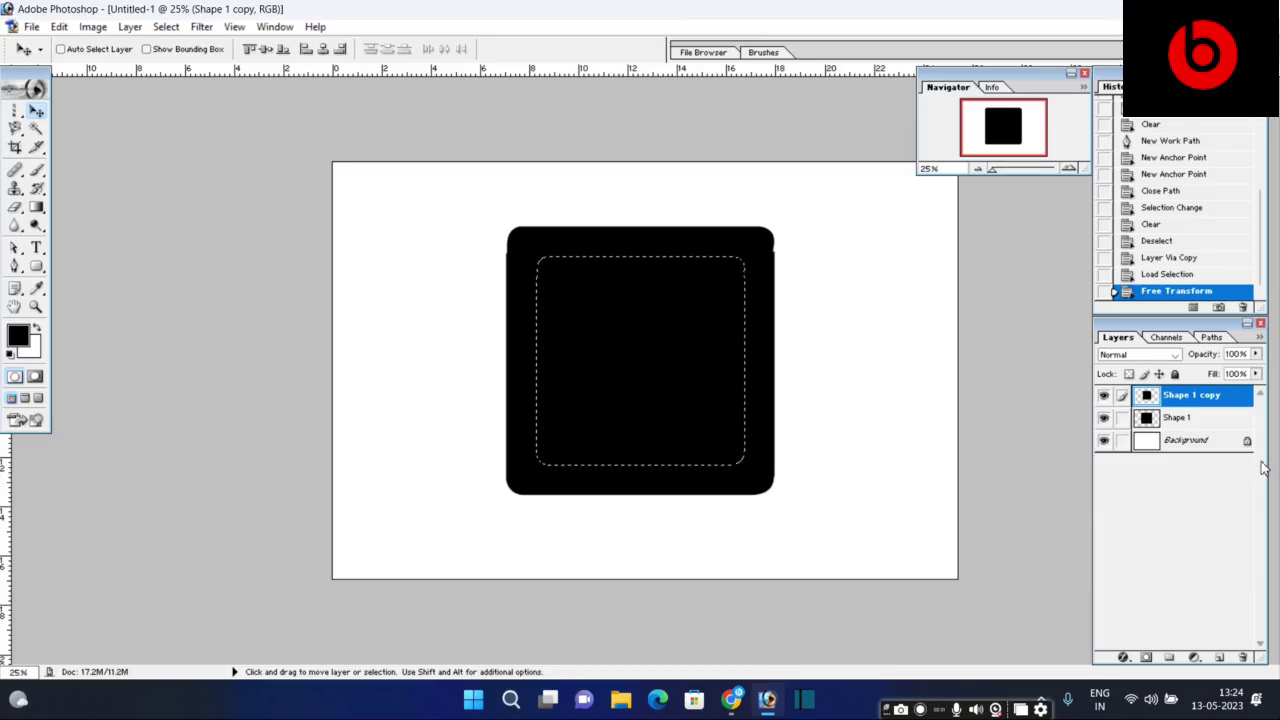
pyautogui.click(1200, 418)
pyautogui.hotkey('ctrl', 'x')
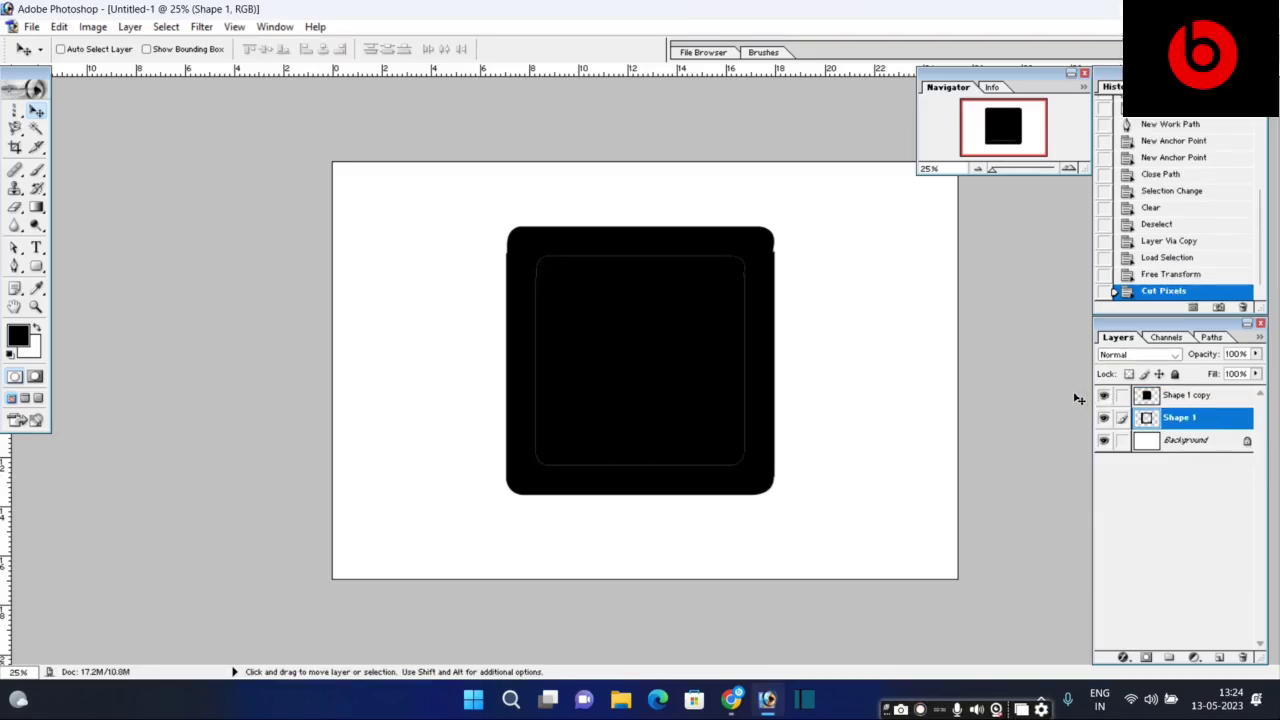
# Hide the copy to check the hole, delete the copy layer, then undo the deletion.
pyautogui.click(1105, 397)
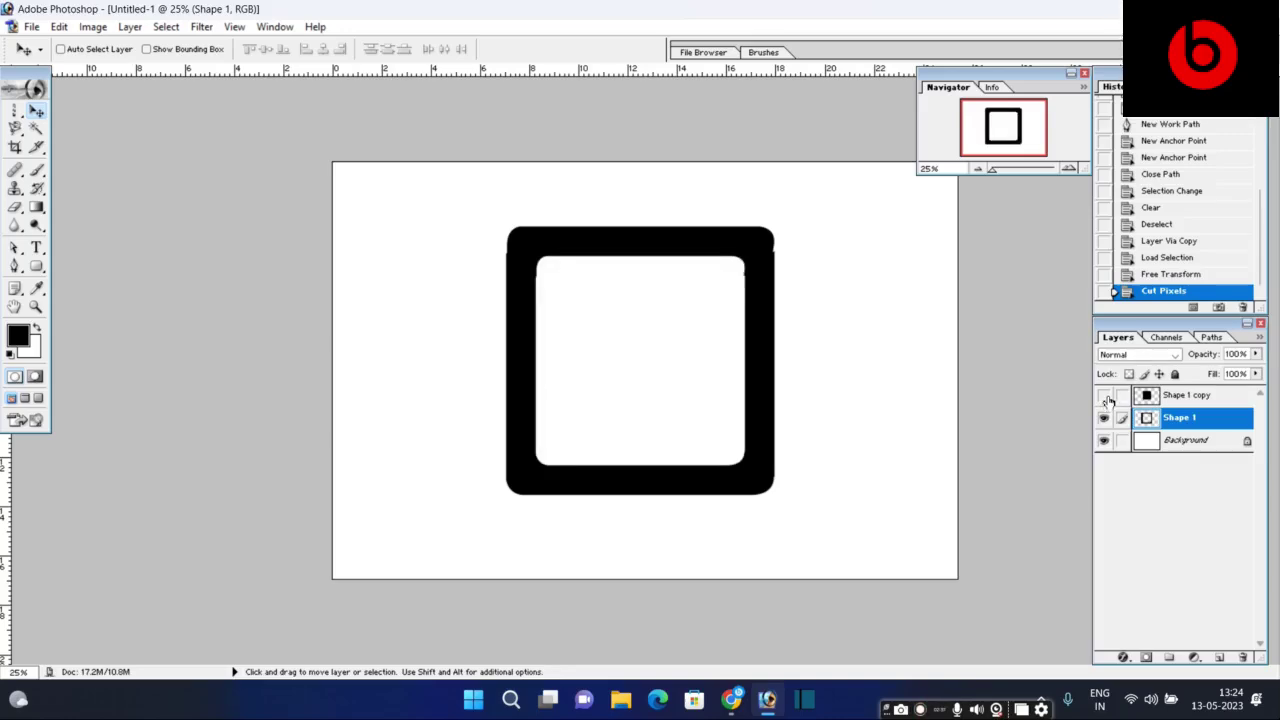
pyautogui.rightClick(1243, 399)
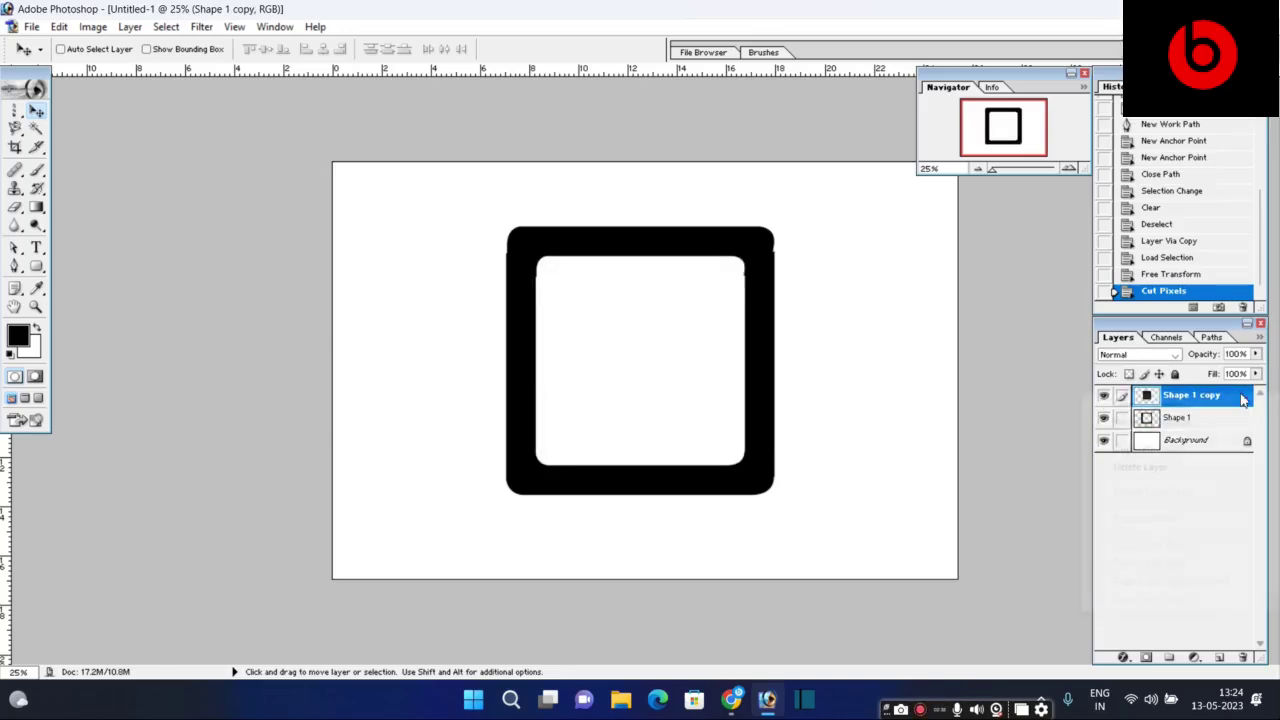
pyautogui.click(1198, 468)
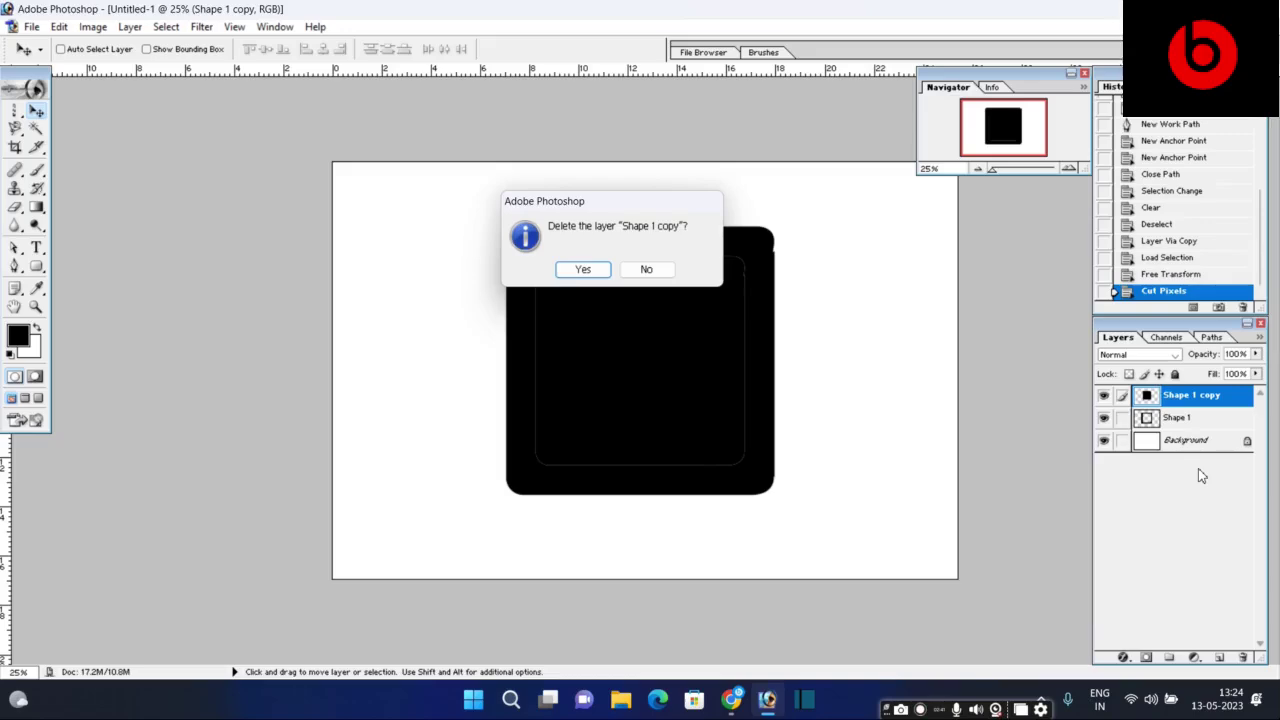
pyautogui.press('Return')
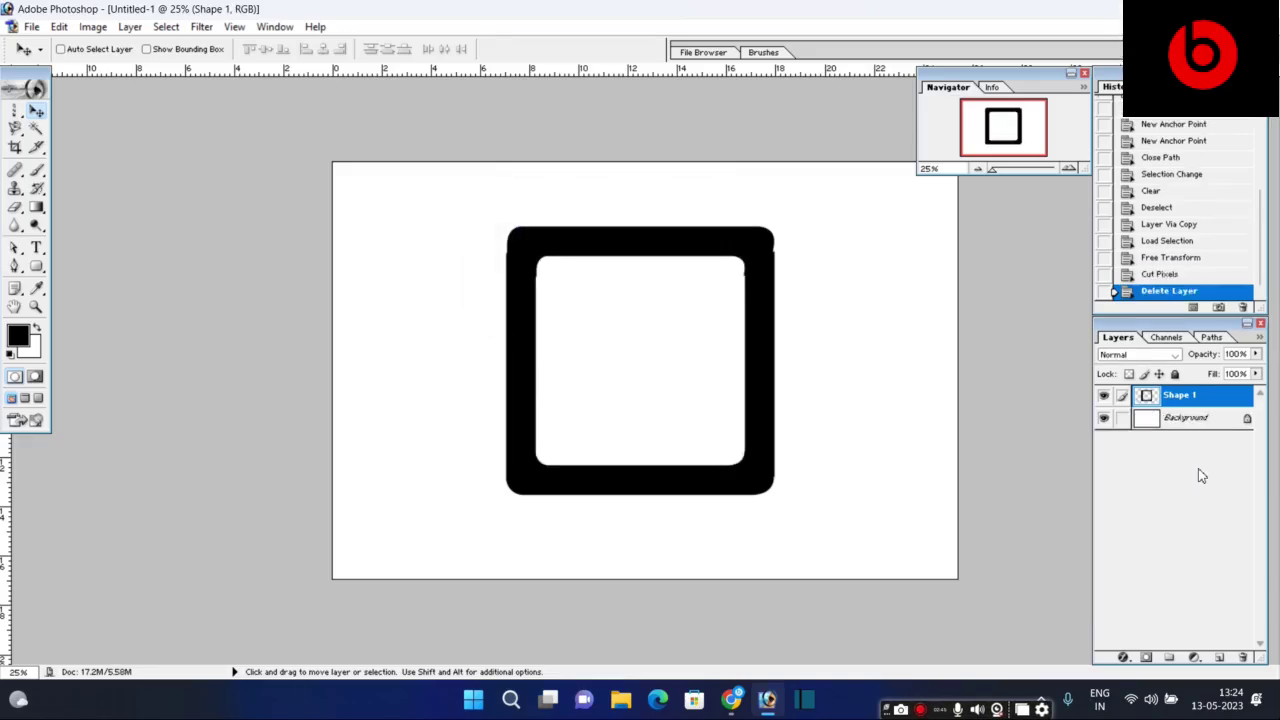
pyautogui.hotkey('ctrl', 'z')
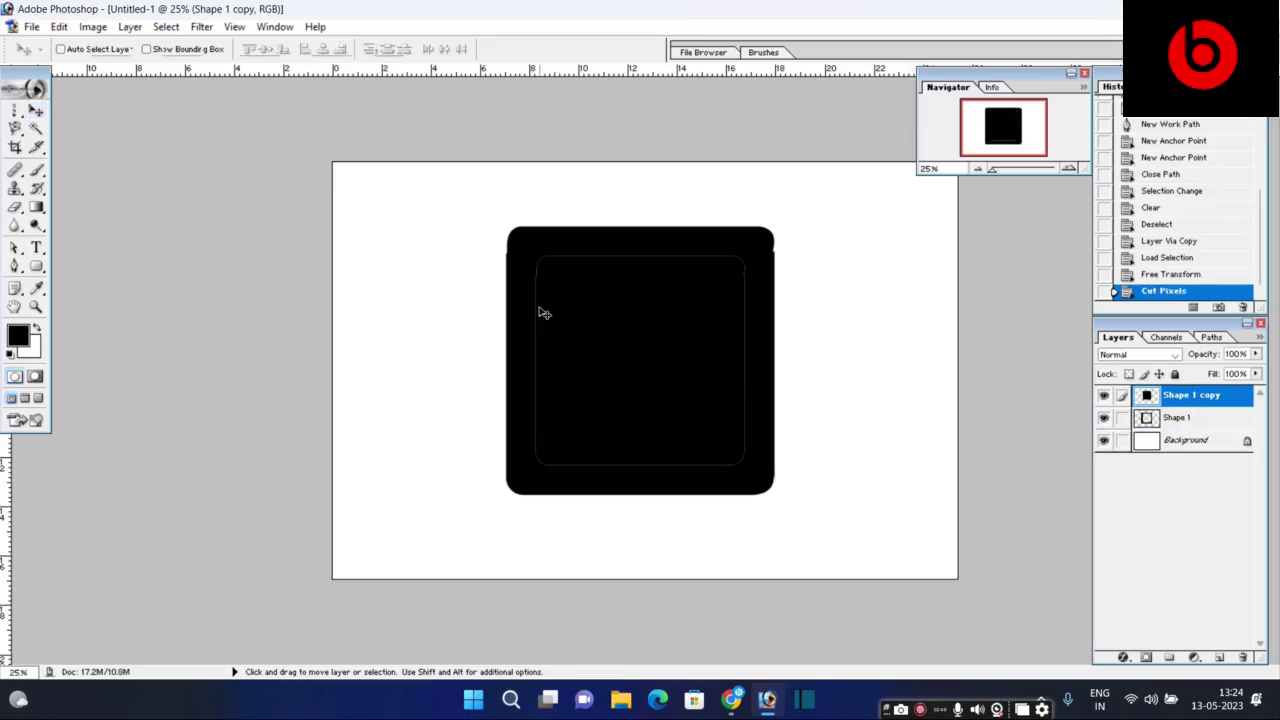
# Shrink the inner Shape 1 copy square to about 74%, opening a white gap.
pyautogui.hotkey('ctrl', 't')
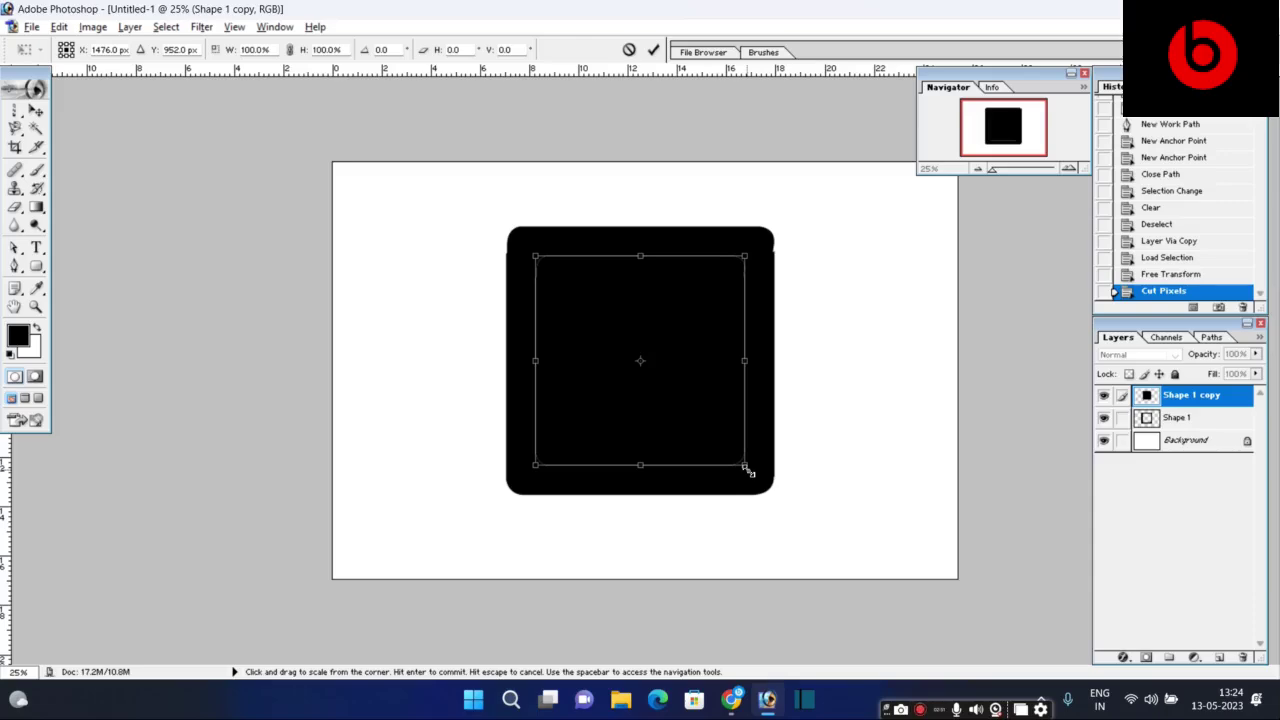
pyautogui.moveTo(744, 465); pyautogui.dragTo(723, 441)
pyautogui.press('Return')
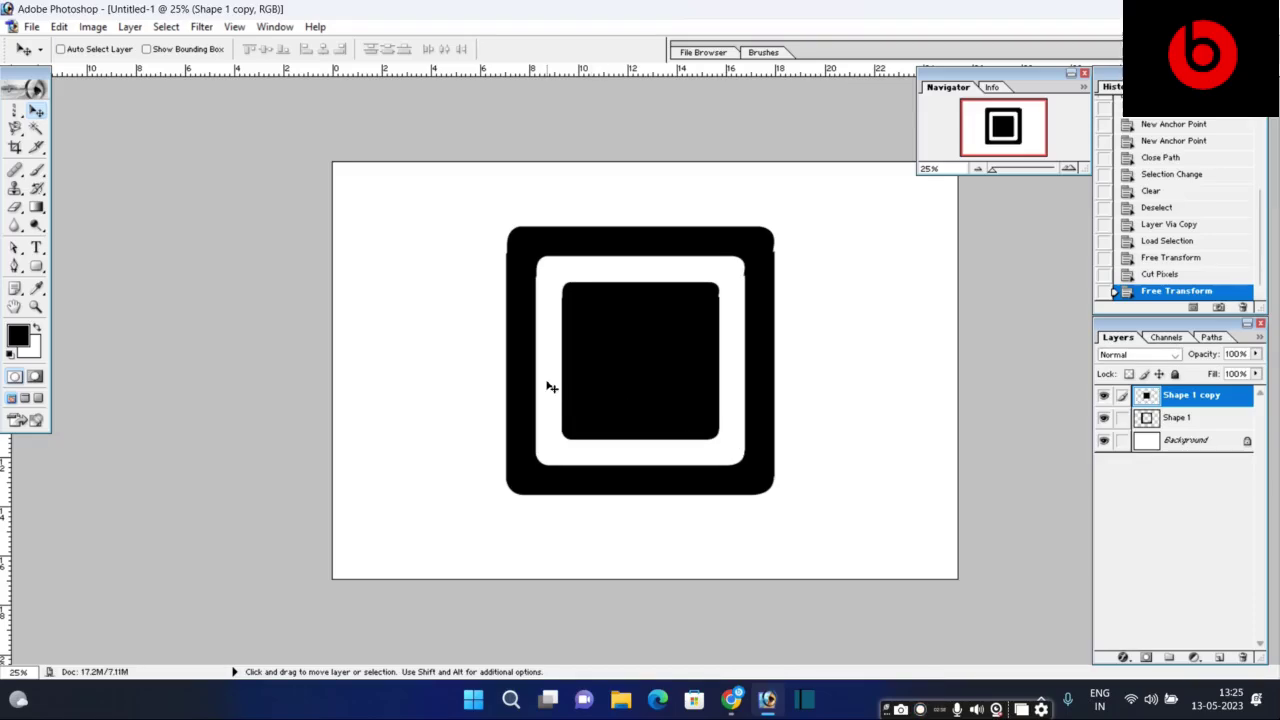
pyautogui.click(36, 266)
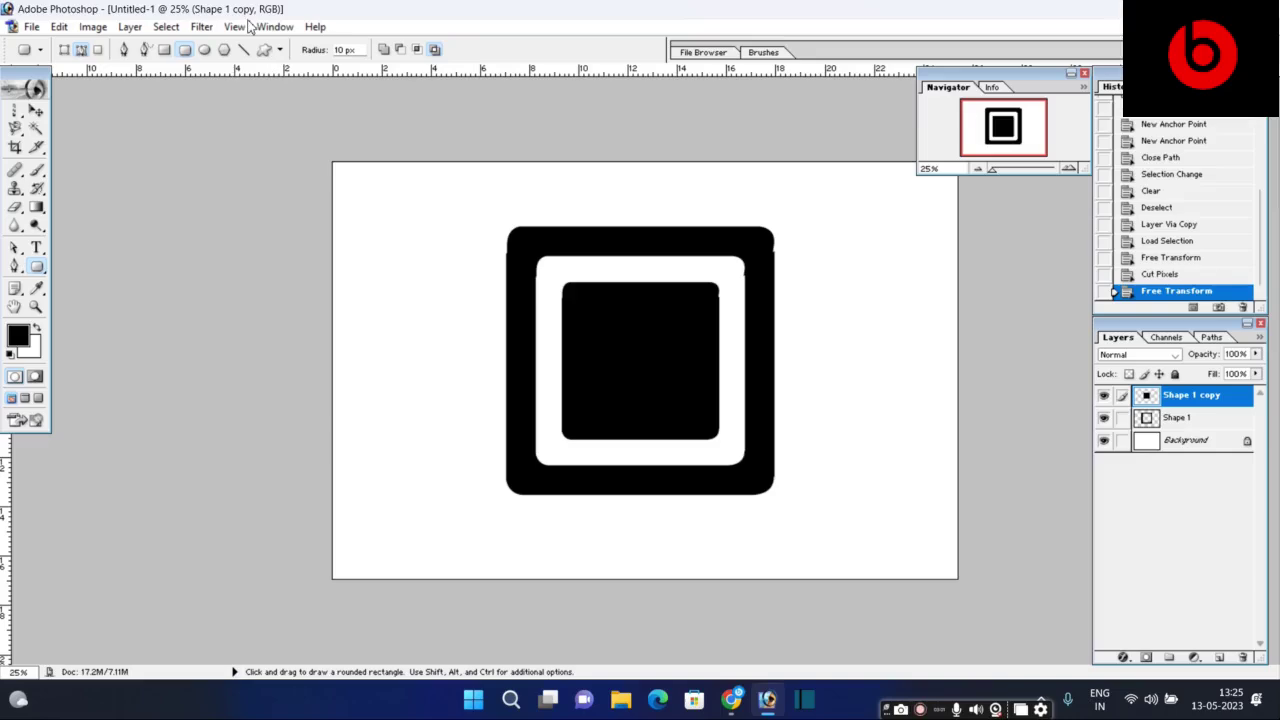
# Draw a white (FFFFFF) ellipse shape-layer circle at the centre of the inner square.
pyautogui.click(201, 50)
pyautogui.click(64, 51)
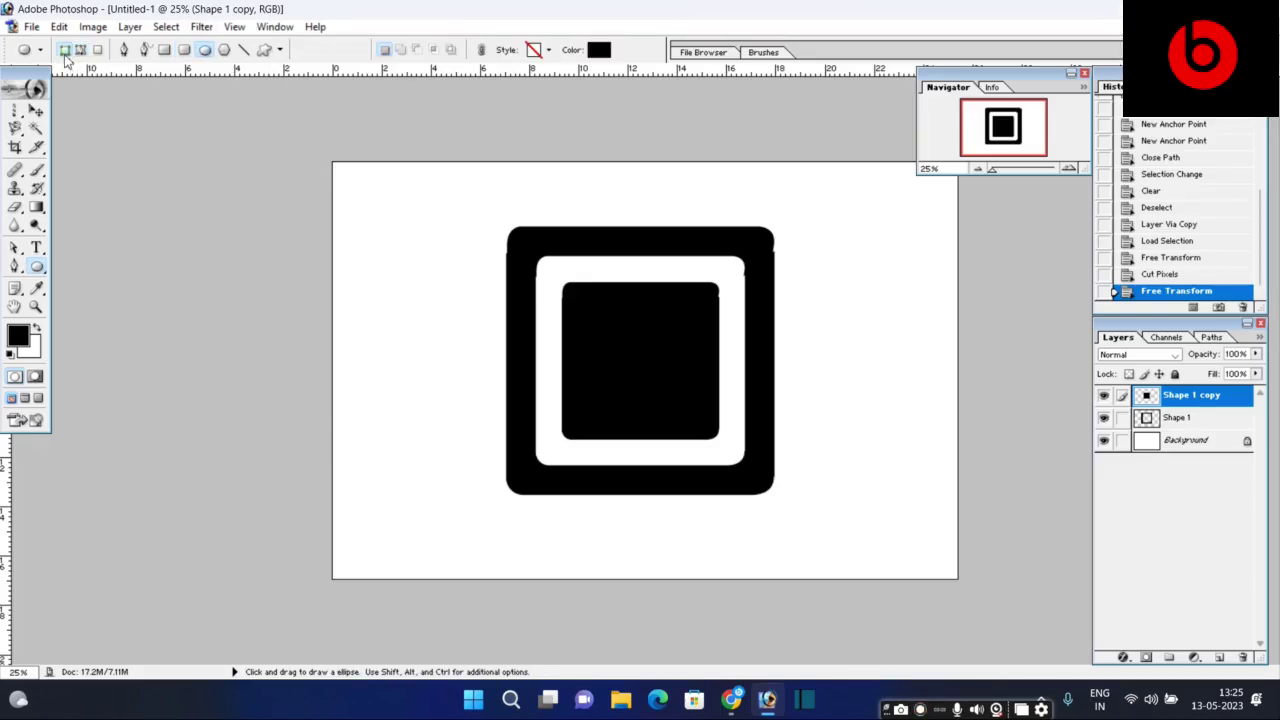
pyautogui.click(599, 50)
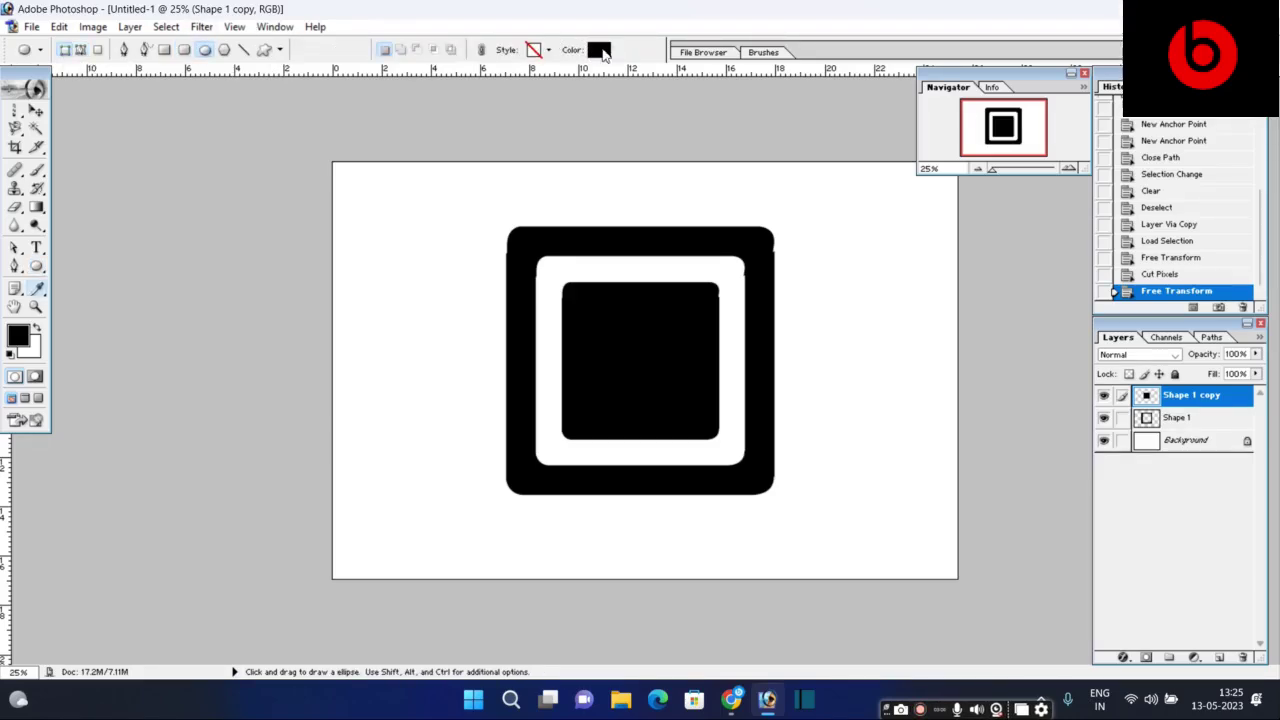
pyautogui.click(695, 226)
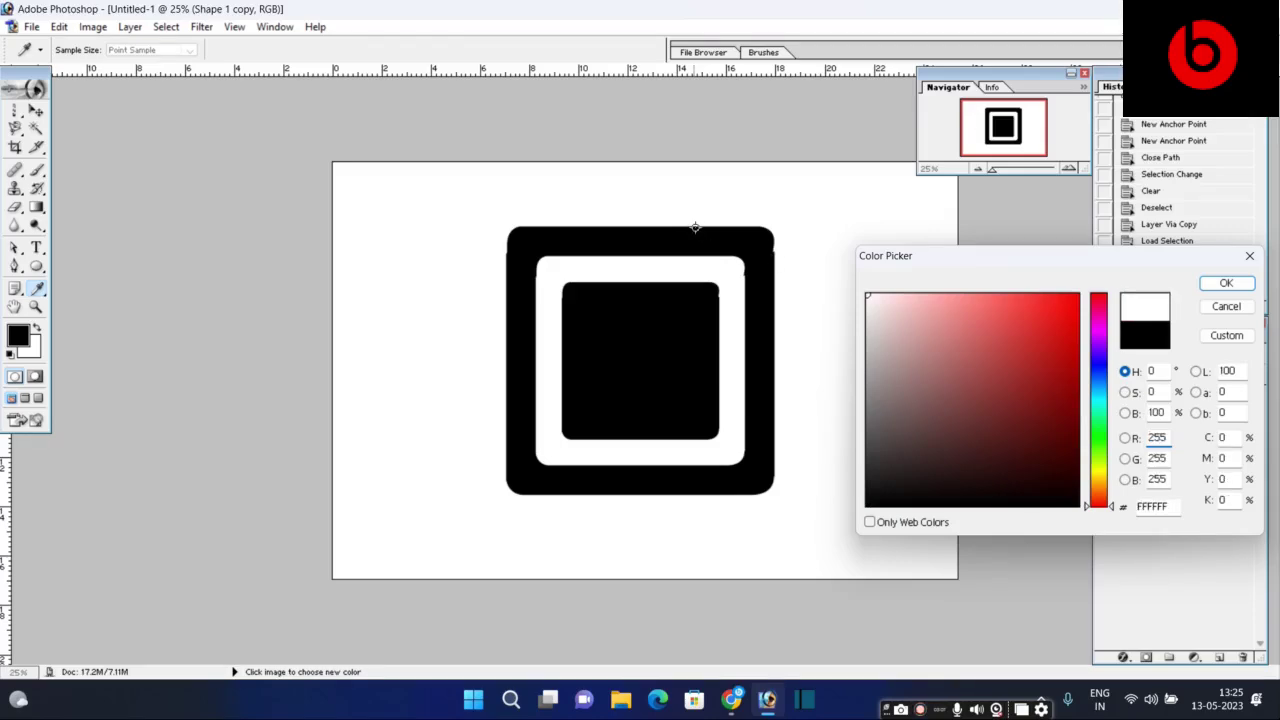
pyautogui.press('Return')
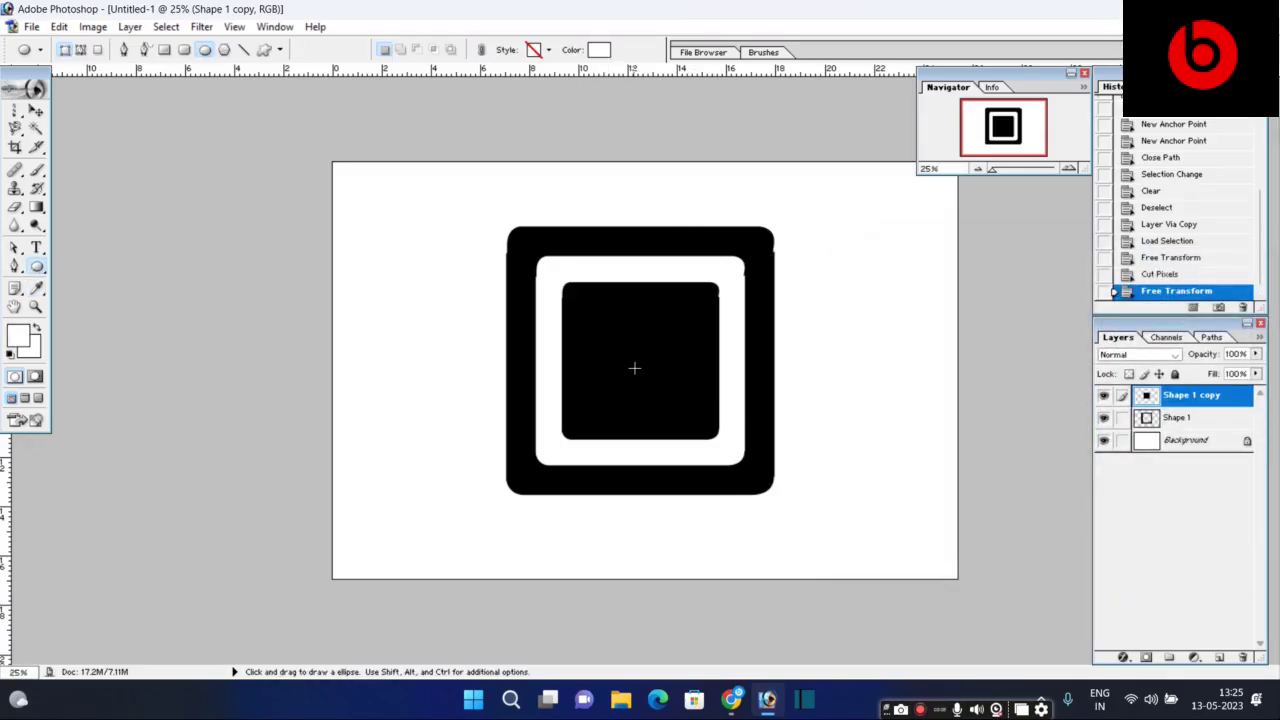
pyautogui.press('shift')
pyautogui.moveTo(647, 377); pyautogui.dragTo(678, 417)
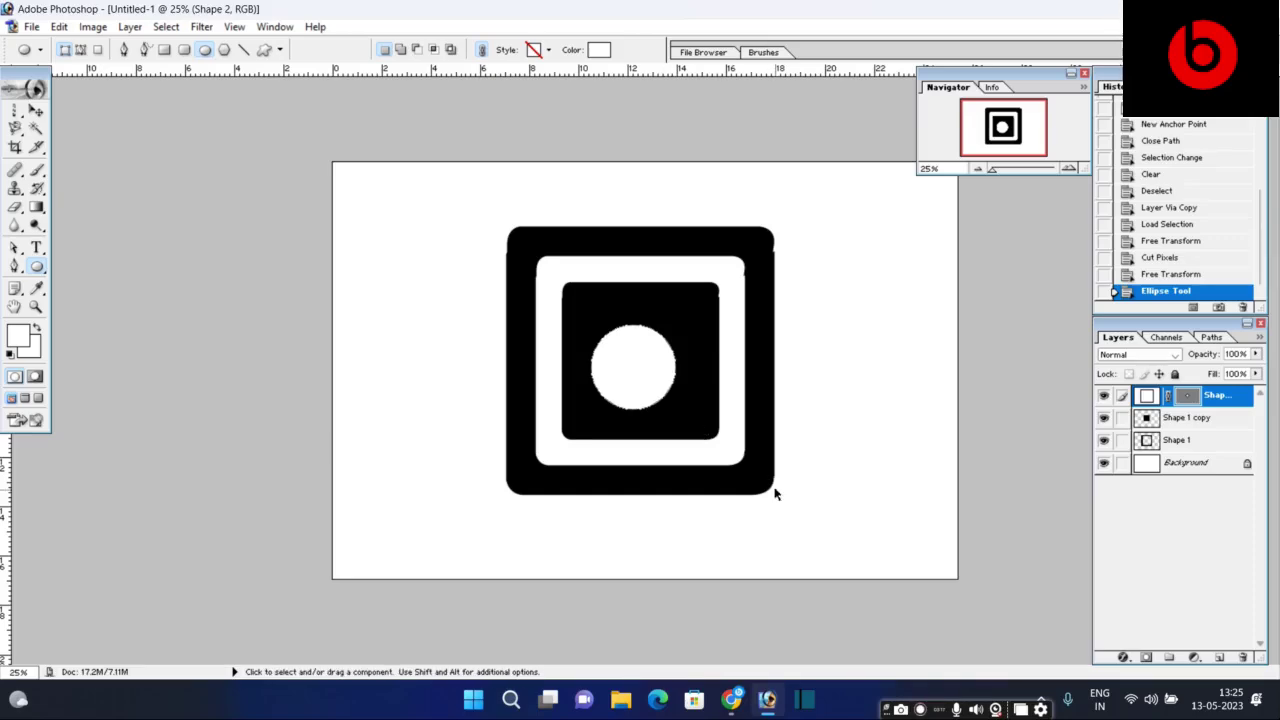
# Duplicate the circle as Shape 2 copy and scale it to about 81.4%.
pyautogui.hotkey('ctrl', 'j')
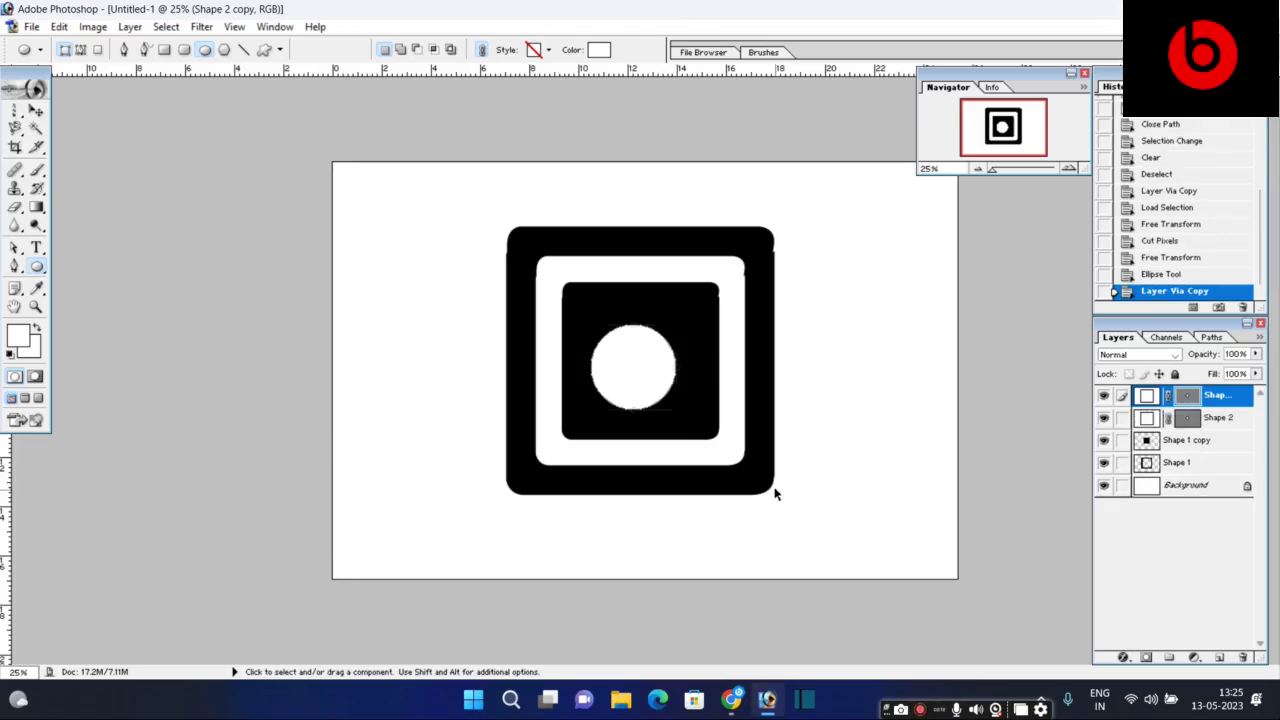
pyautogui.hotkey('ctrl', 't')
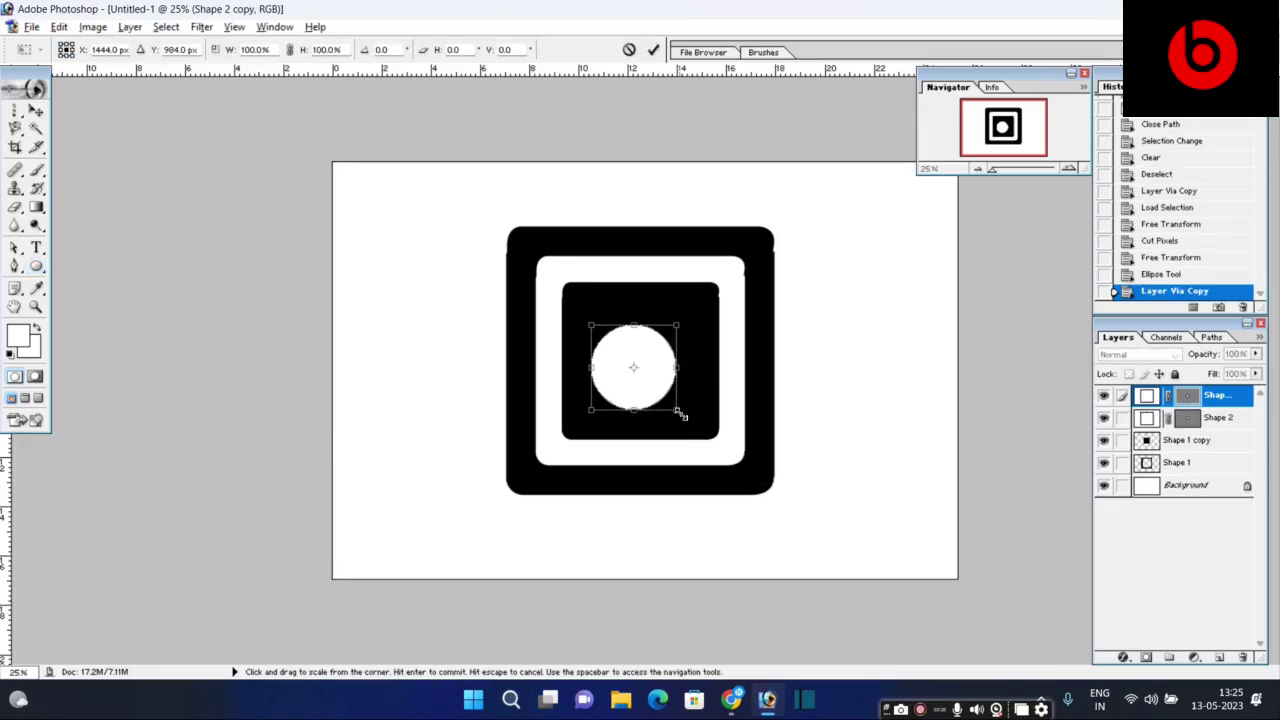
pyautogui.moveTo(681, 414); pyautogui.dragTo(671, 408)
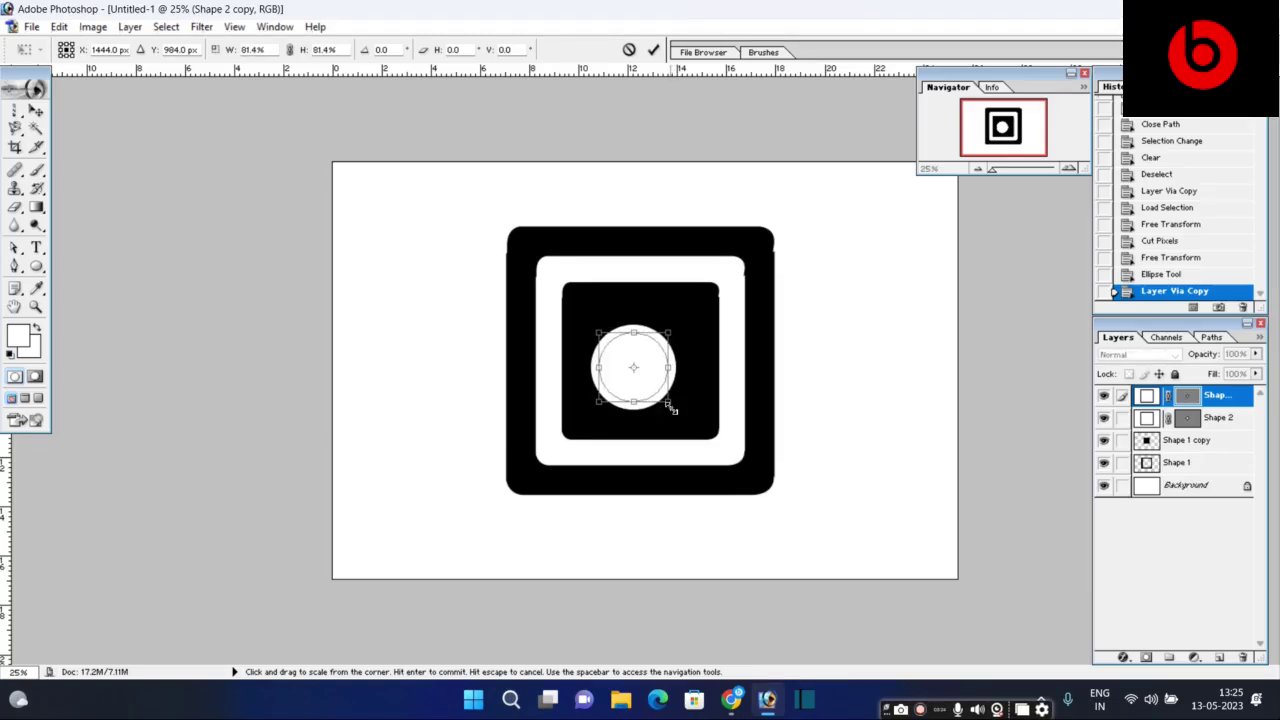
pyautogui.press('Return')
# Rasterize both the Shape 2 copy and Shape 2 layers.
pyautogui.rightClick(1189, 398)
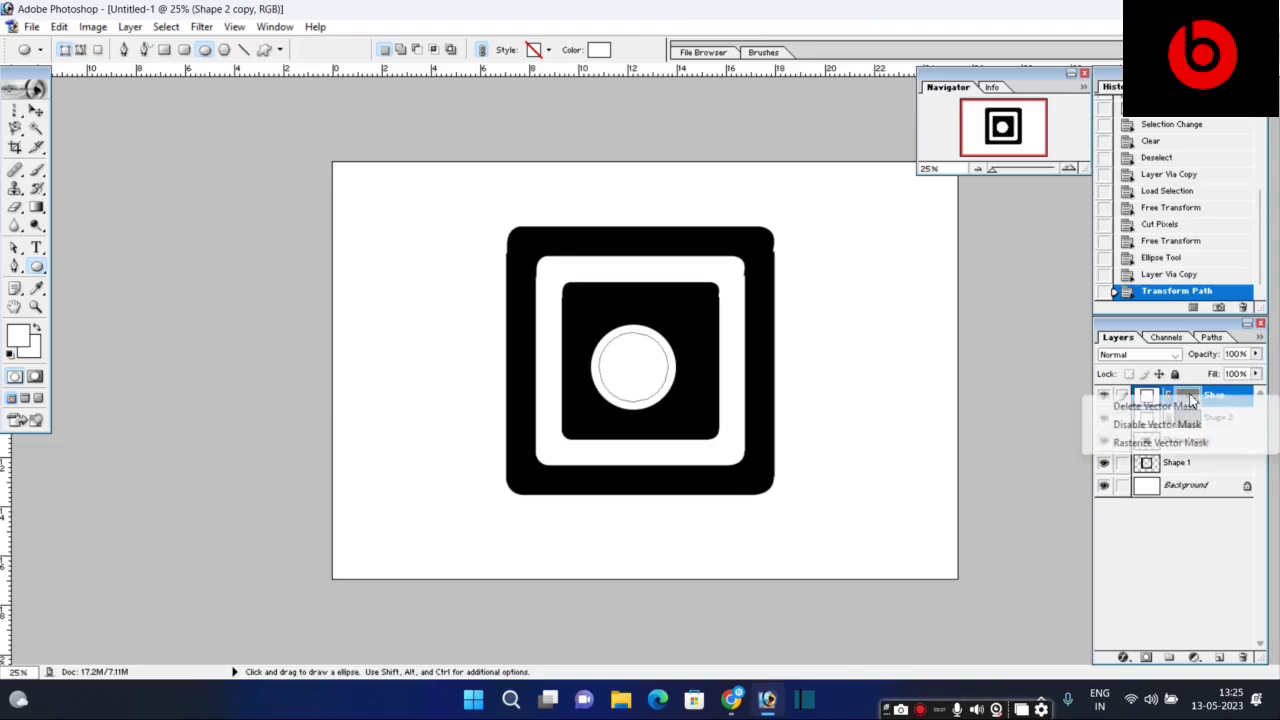
pyautogui.click(1247, 480)
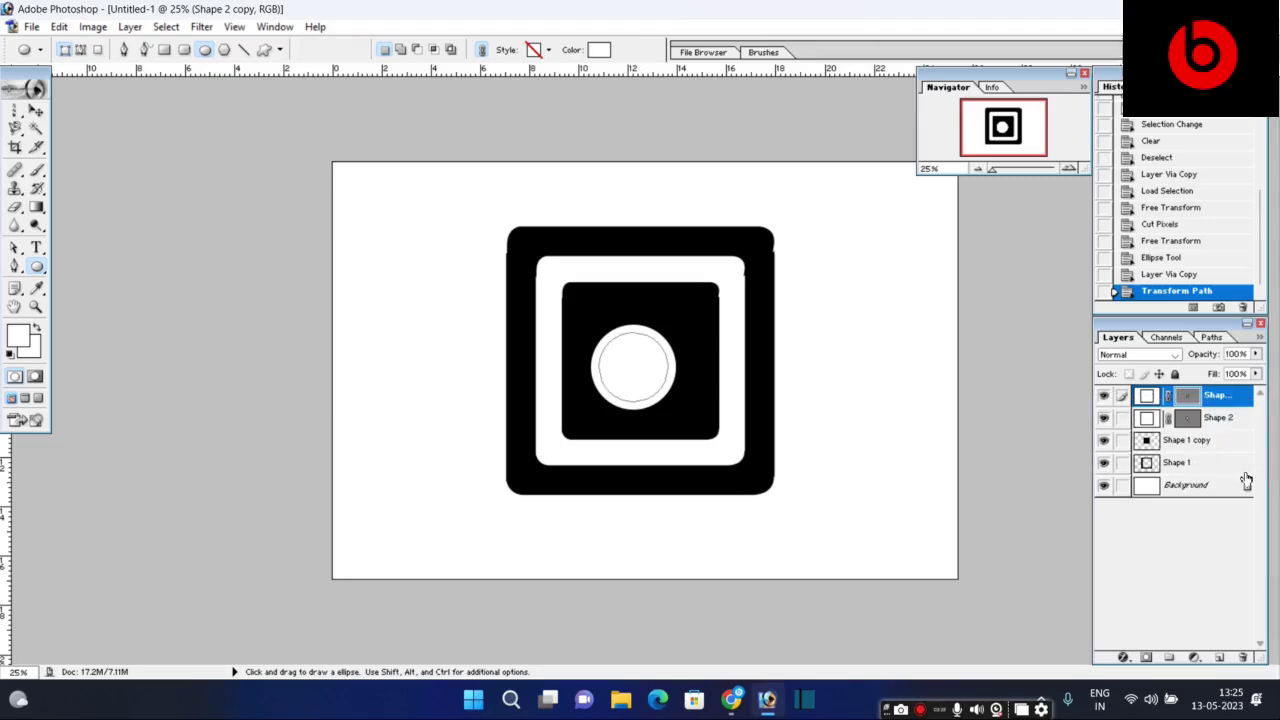
pyautogui.rightClick(1226, 397)
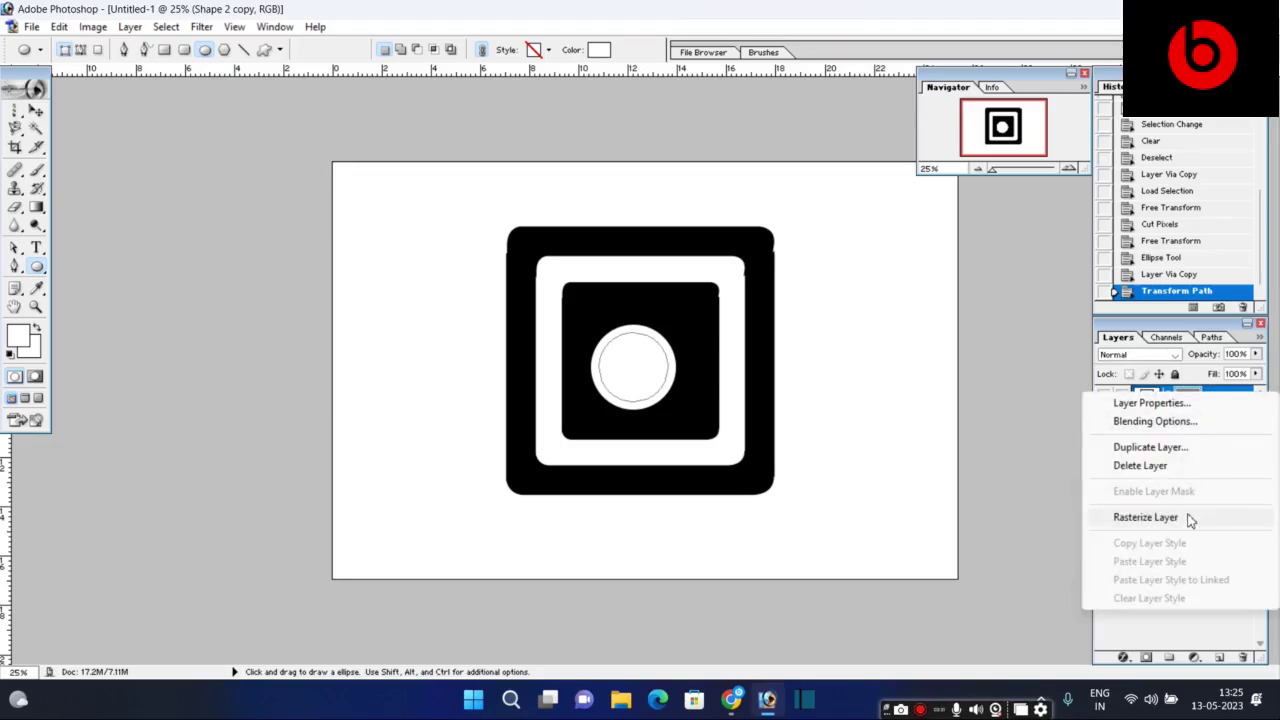
pyautogui.click(1192, 517)
pyautogui.click(1212, 421)
pyautogui.rightClick(1210, 420)
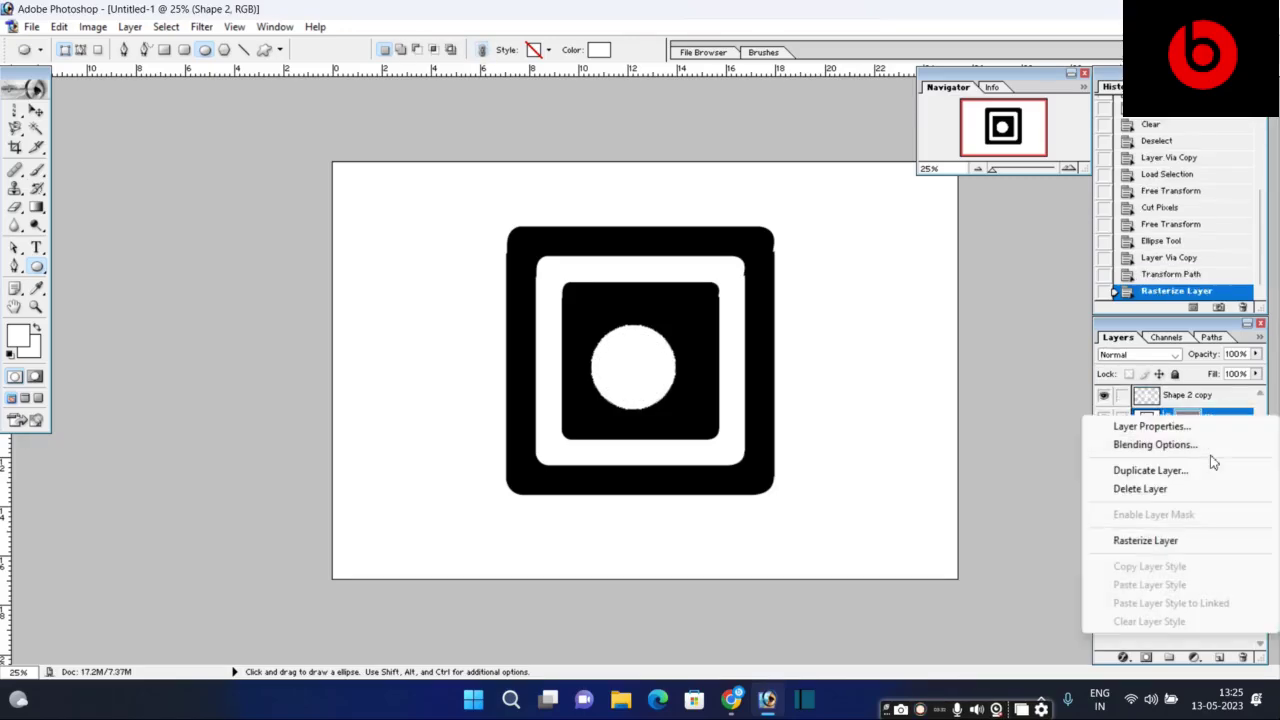
pyautogui.click(1204, 548)
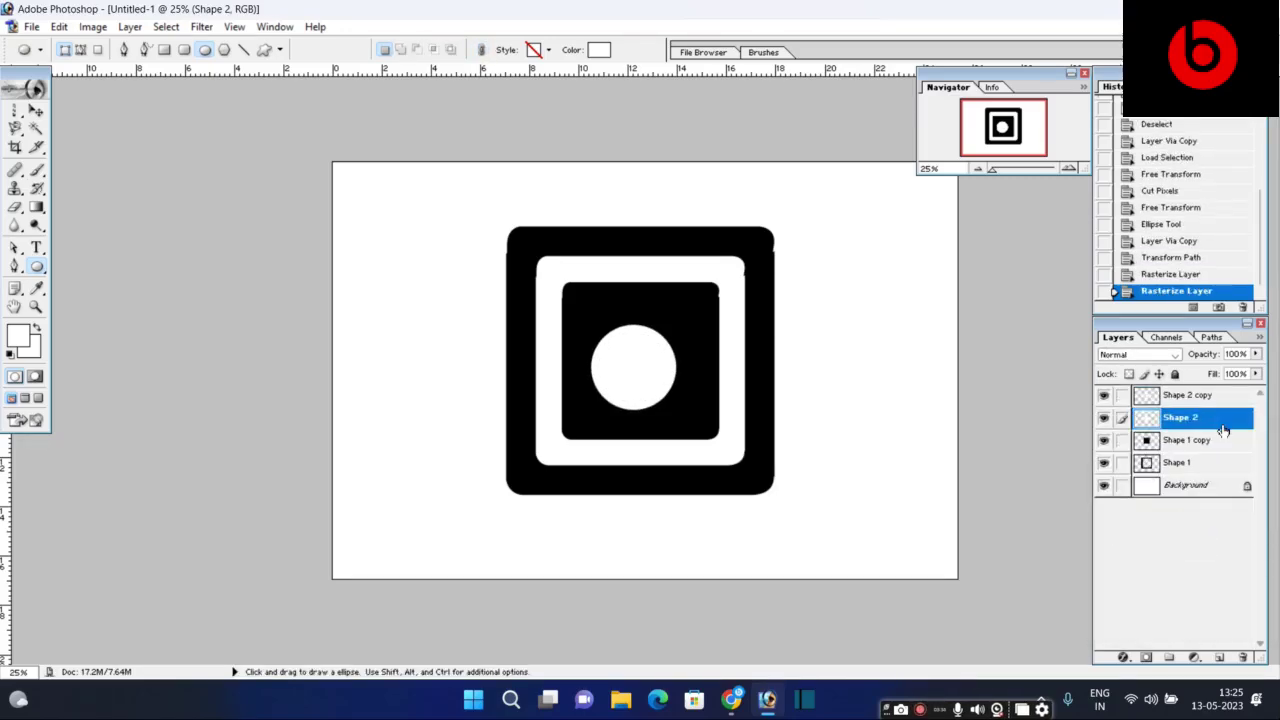
pyautogui.click(1237, 398)
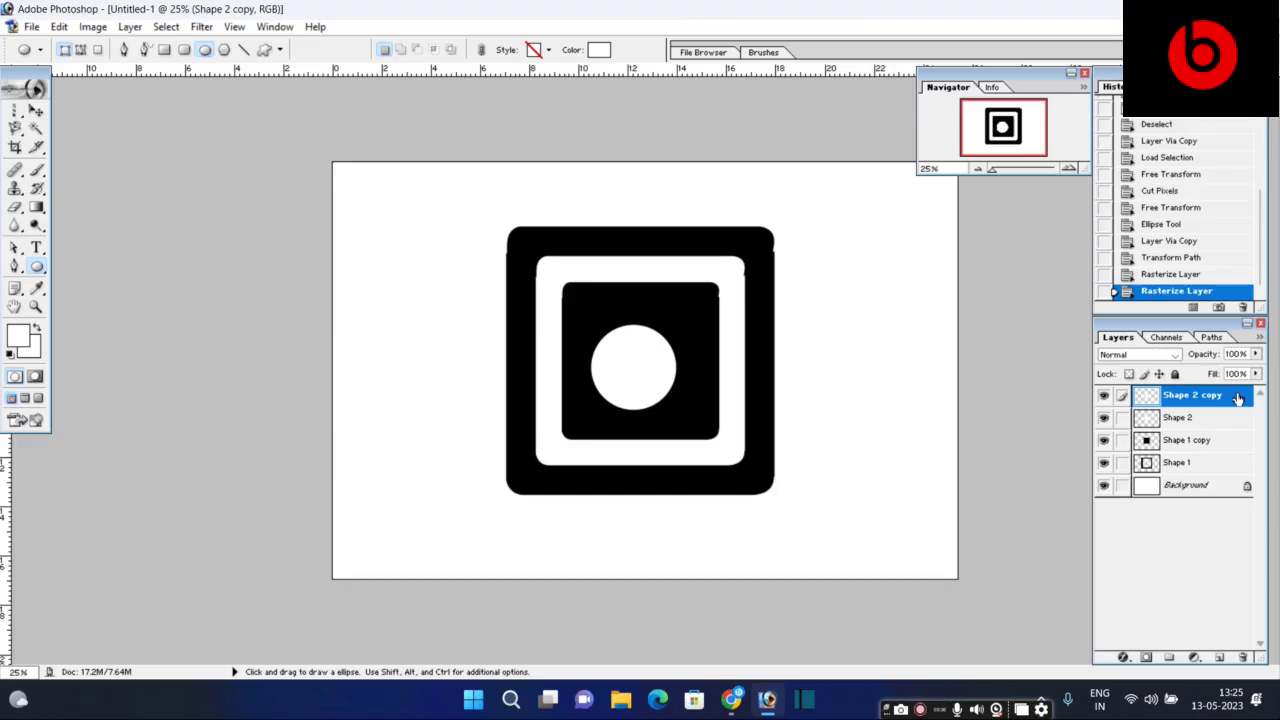
# Cut the smaller circle's outline out of Shape 2 and hide Shape 2 copy.
pyautogui.keyDown('ctrl'); pyautogui.click(1237, 398); pyautogui.keyUp('ctrl')
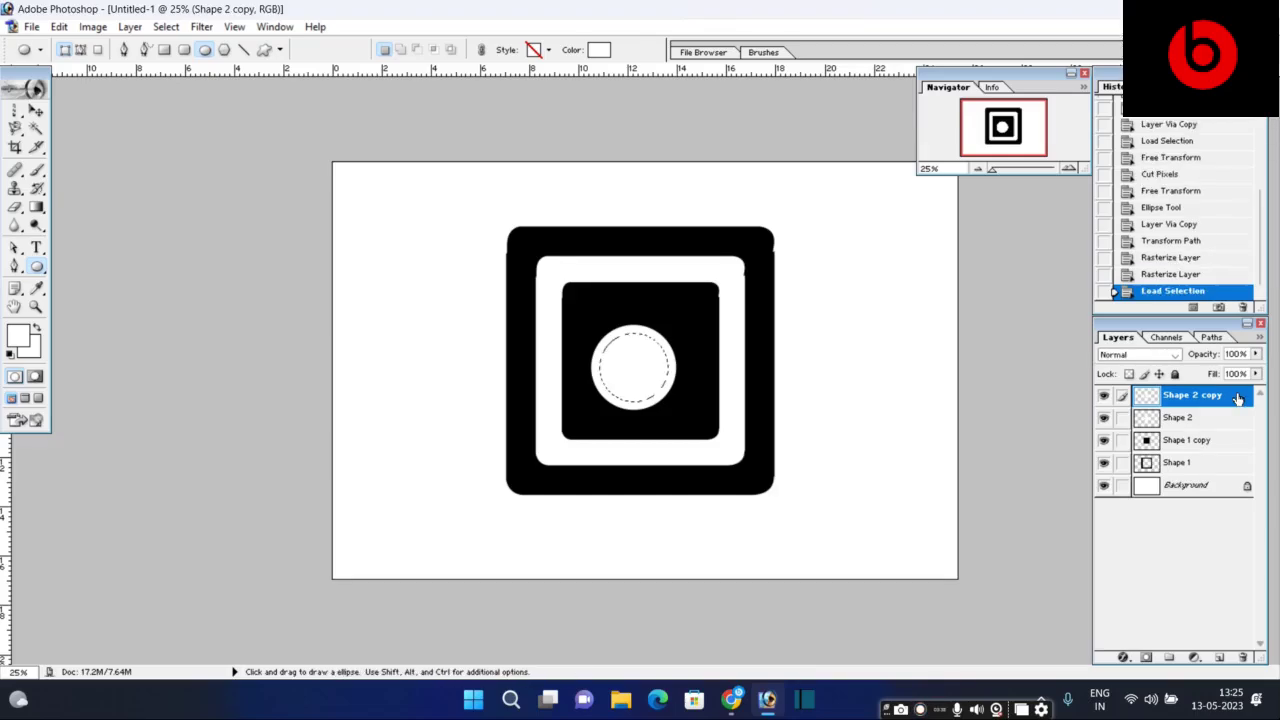
pyautogui.click(1222, 420)
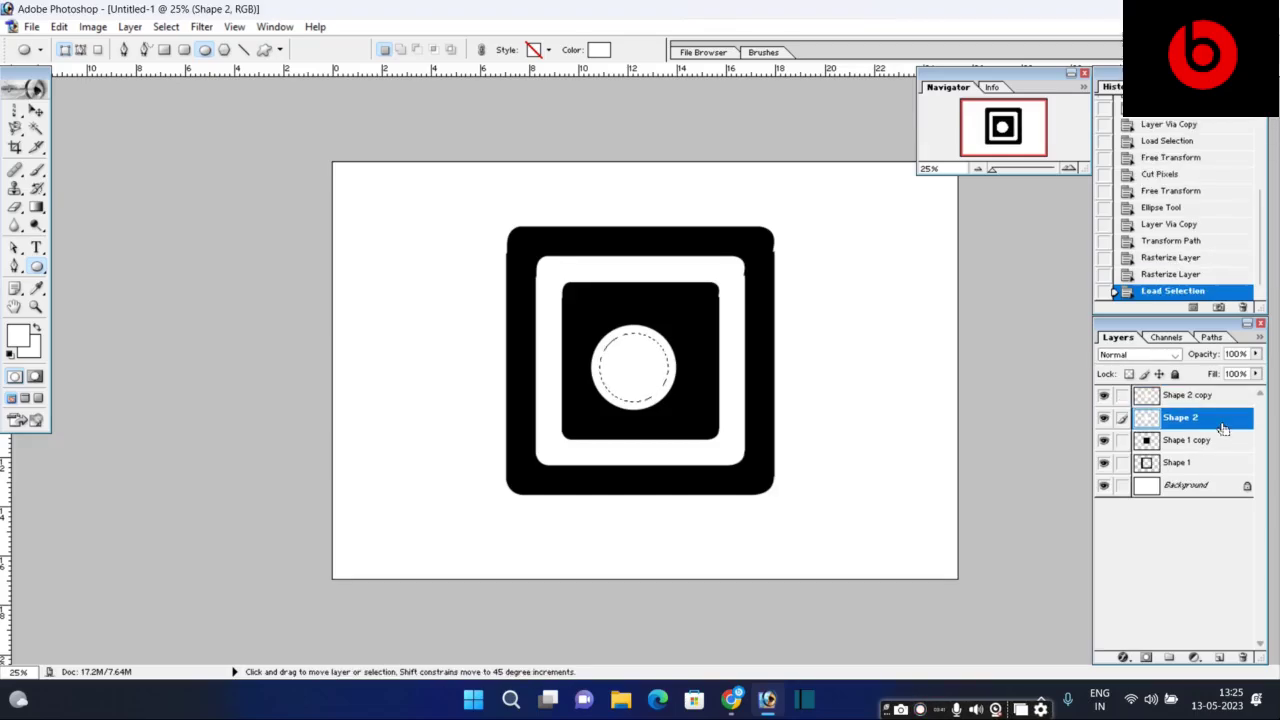
pyautogui.hotkey('ctrl', 'x')
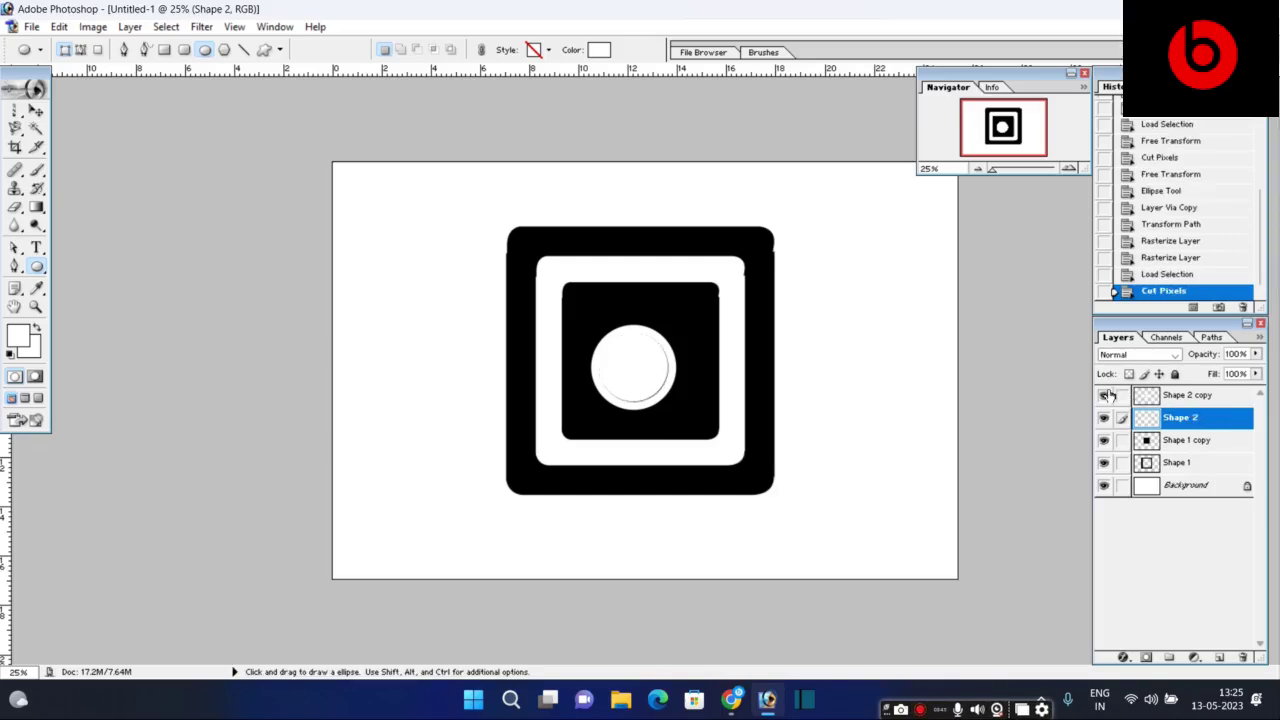
pyautogui.click(1105, 395)
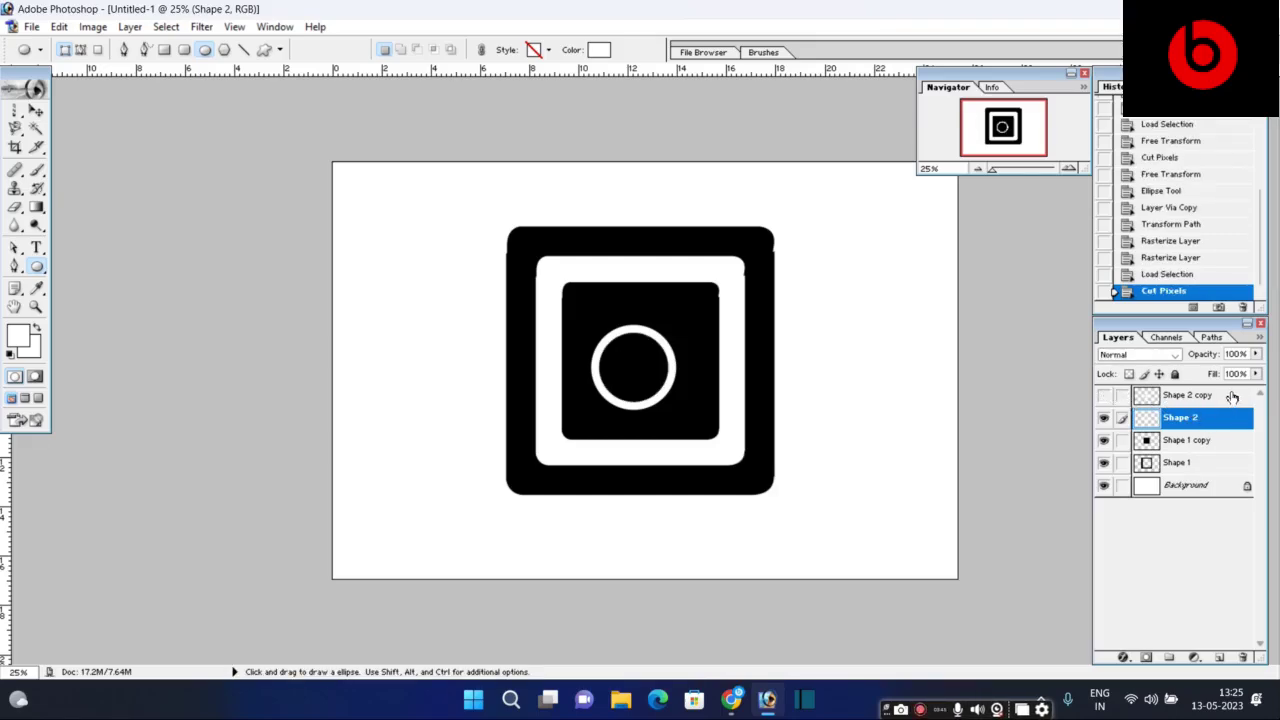
pyautogui.click(1231, 397)
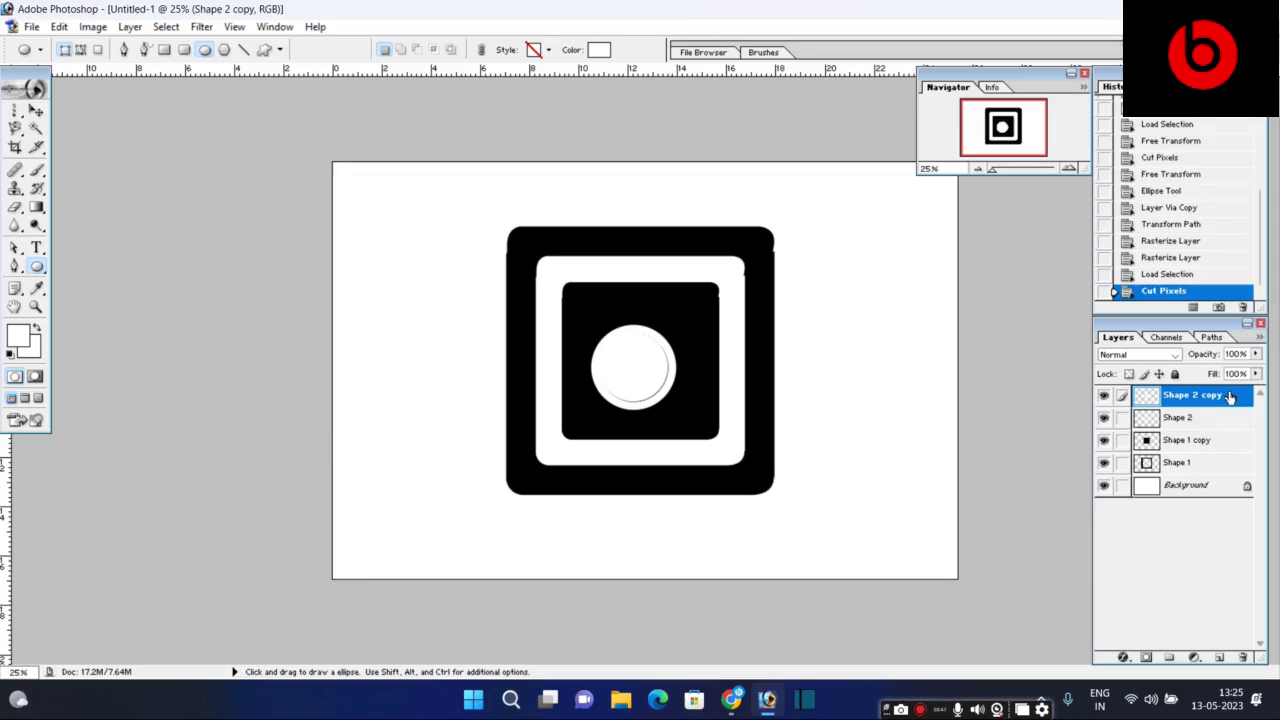
pyautogui.click(1106, 397)
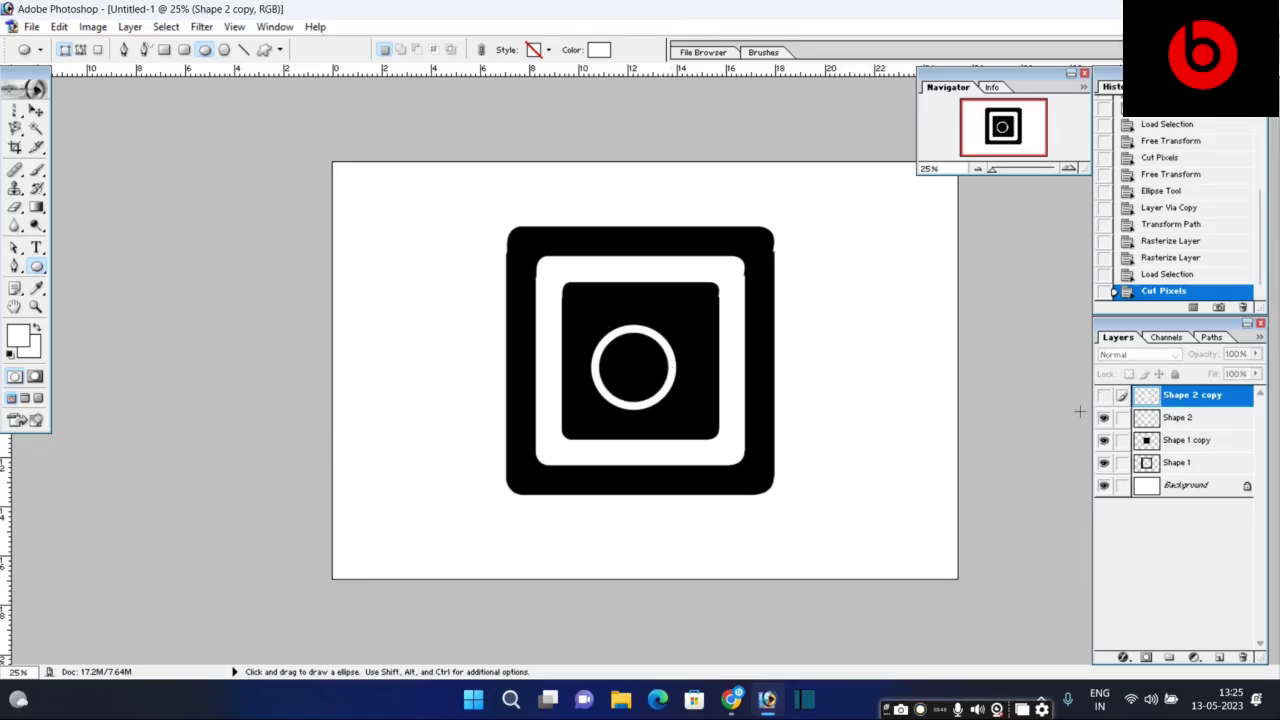
pyautogui.click(1200, 420)
# Nudge the ring, then move Shape 2 copy top-right and shrink it to a ~40% dot.
pyautogui.press('v')
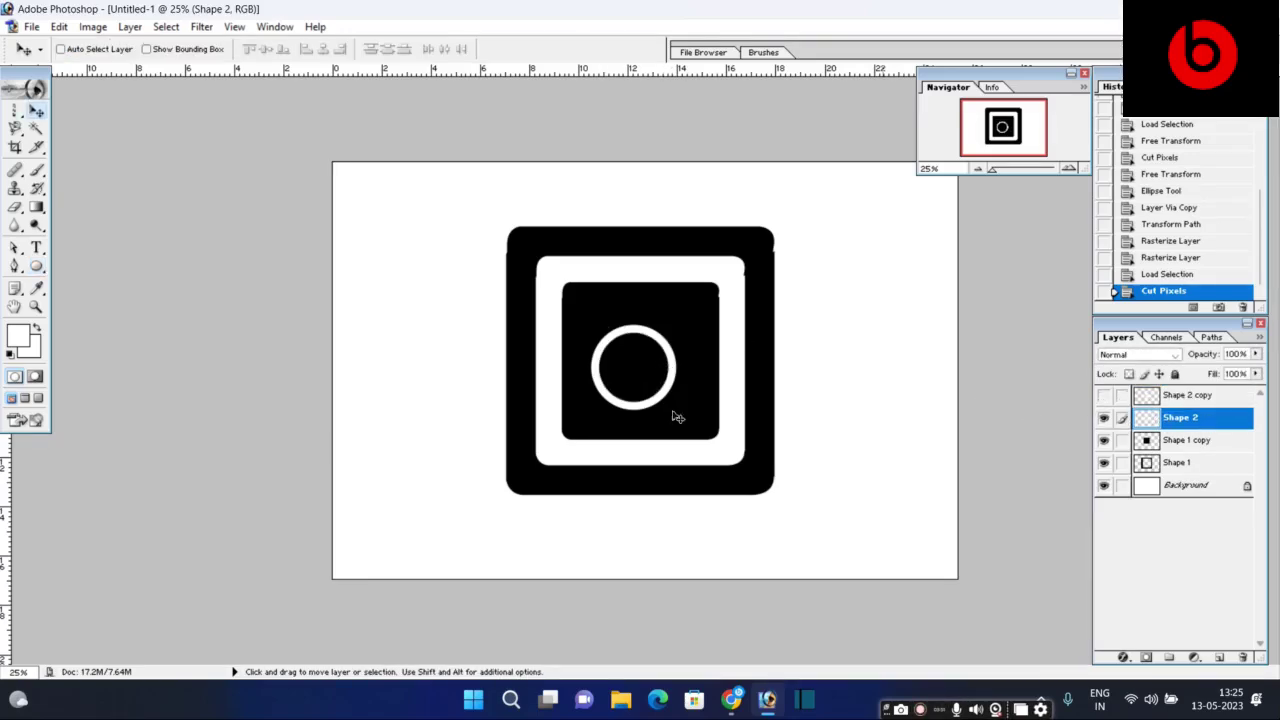
pyautogui.moveTo(632, 418); pyautogui.dragTo(639, 421)
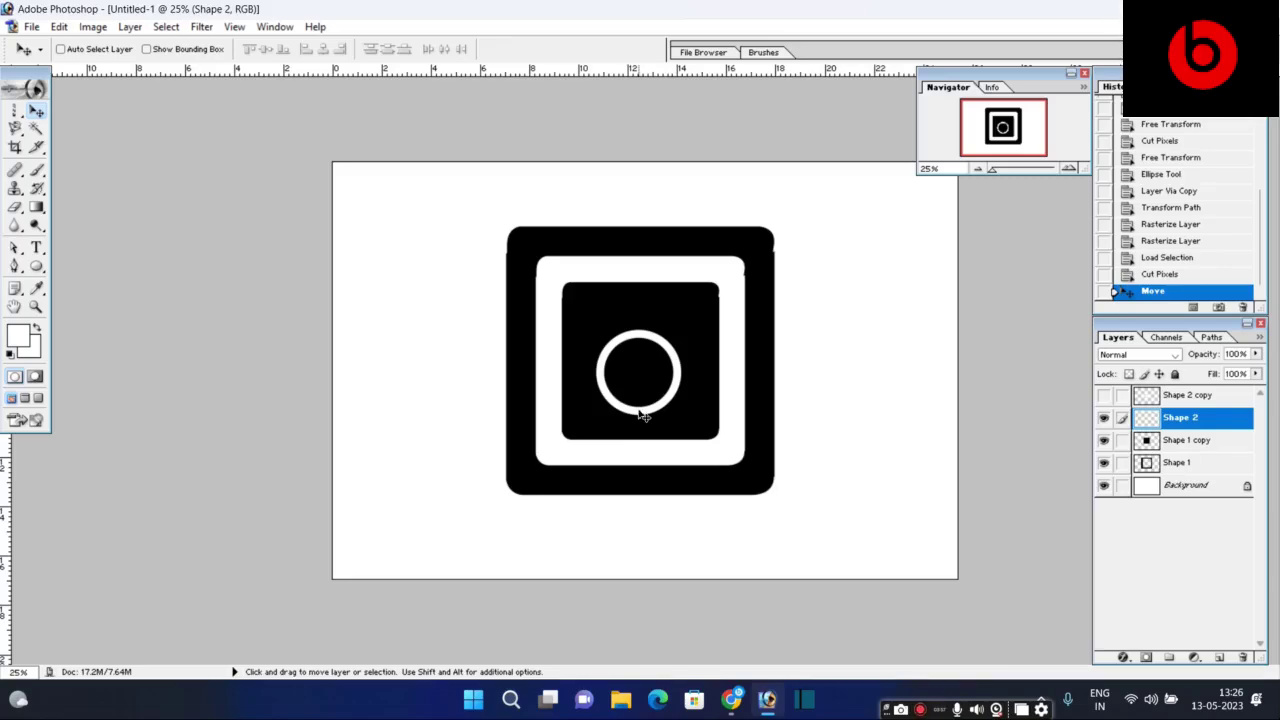
pyautogui.click(1210, 396)
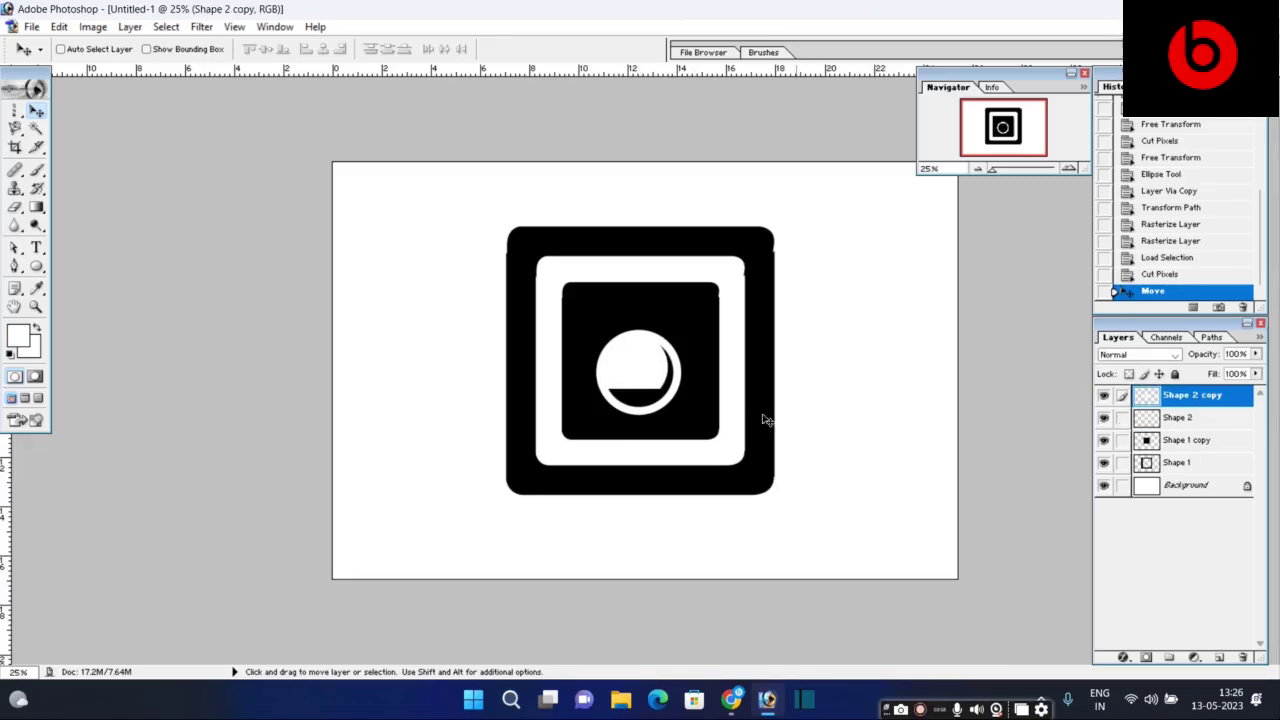
pyautogui.moveTo(663, 430); pyautogui.dragTo(704, 383)
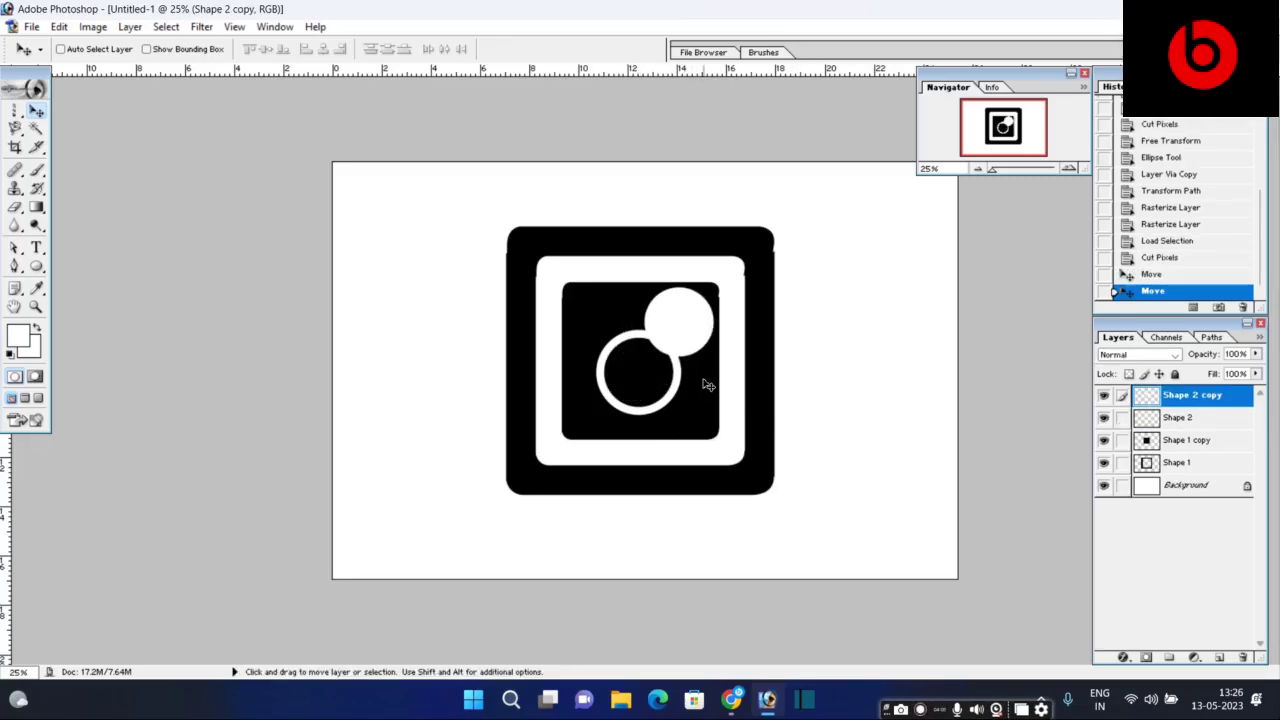
pyautogui.hotkey('ctrl', 't')
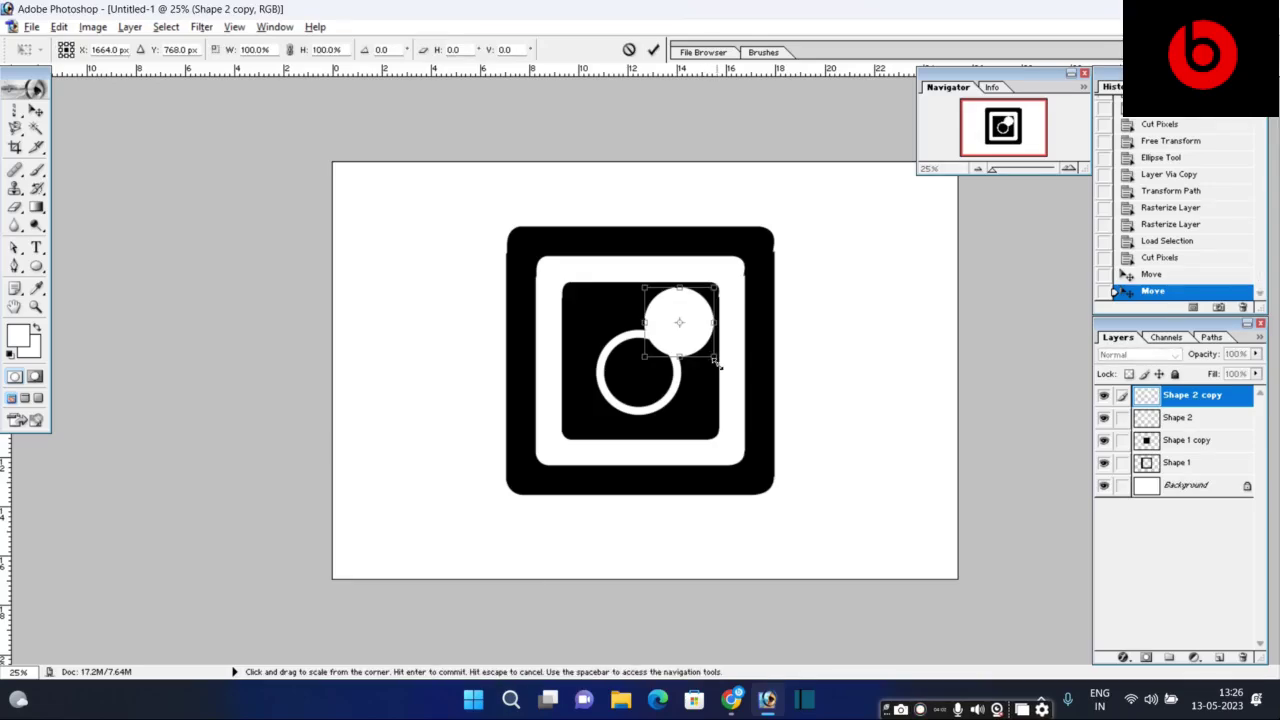
pyautogui.moveTo(716, 361); pyautogui.dragTo(700, 343)
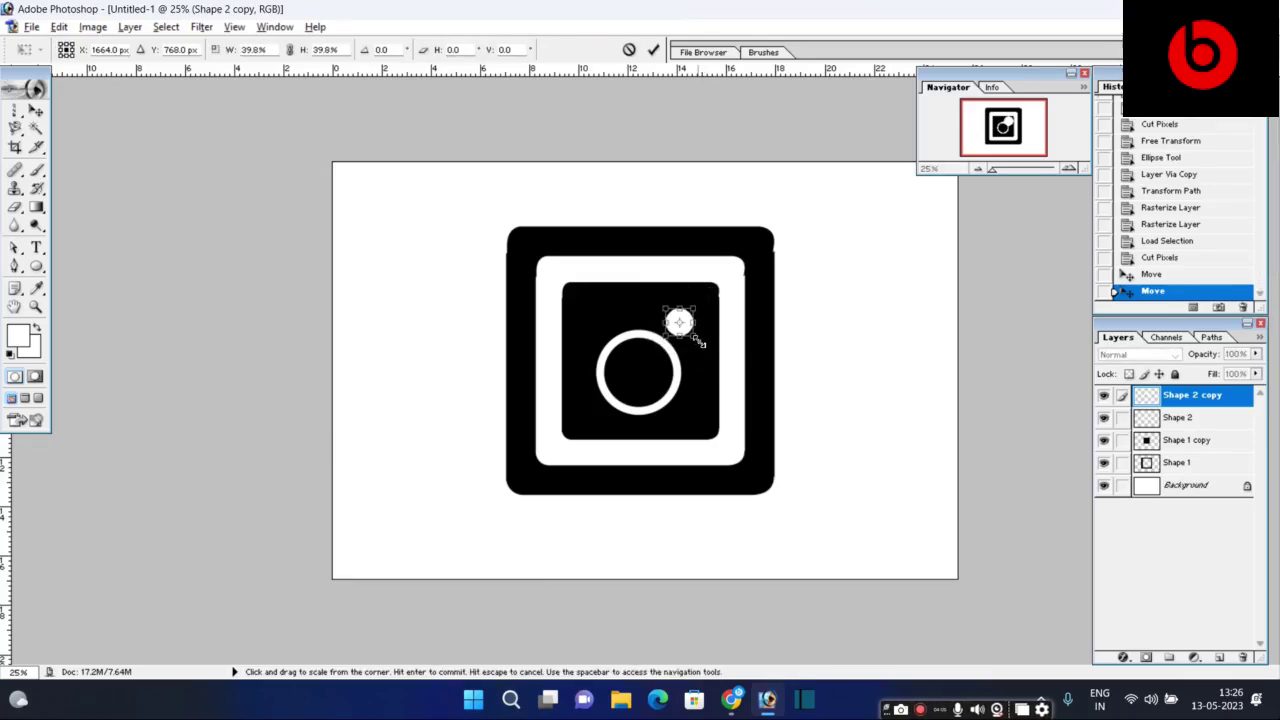
pyautogui.press('Return')
pyautogui.moveTo(669, 364); pyautogui.dragTo(677, 349)
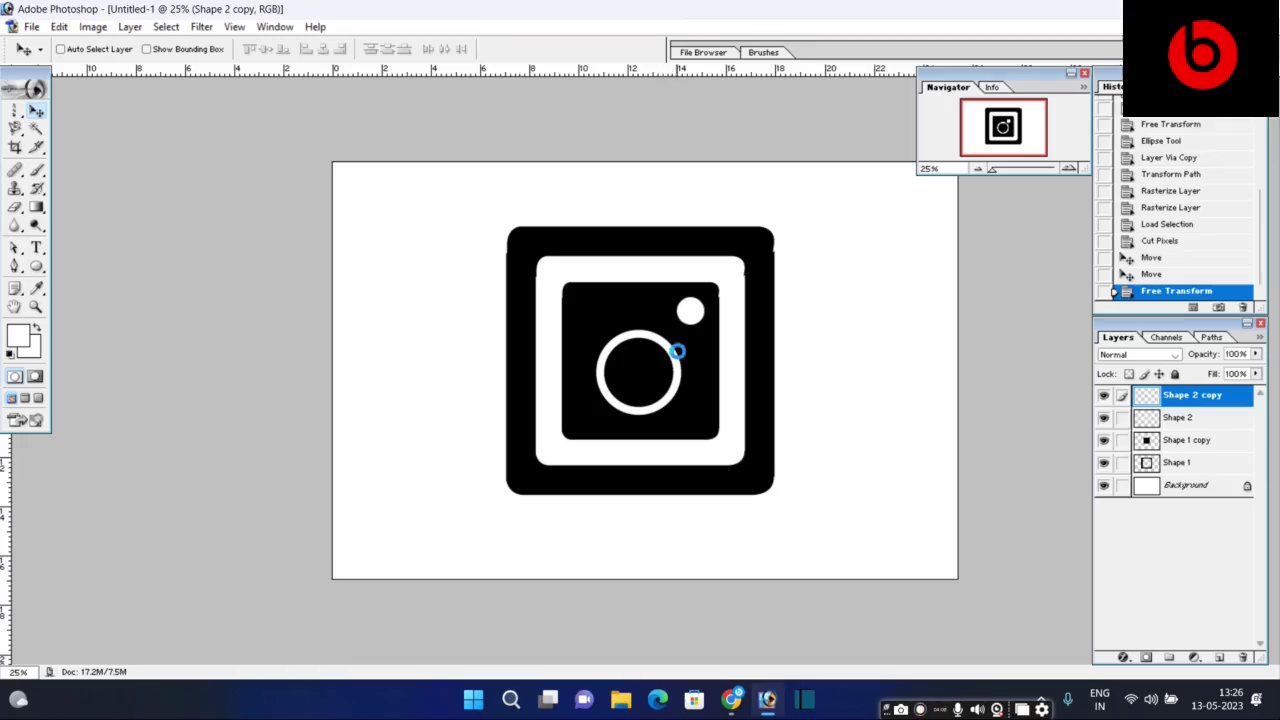
# Enlarge the white ring to about 112% and shift it slightly up-left.
pyautogui.click(1205, 425)
pyautogui.hotkey('ctrl', 't')
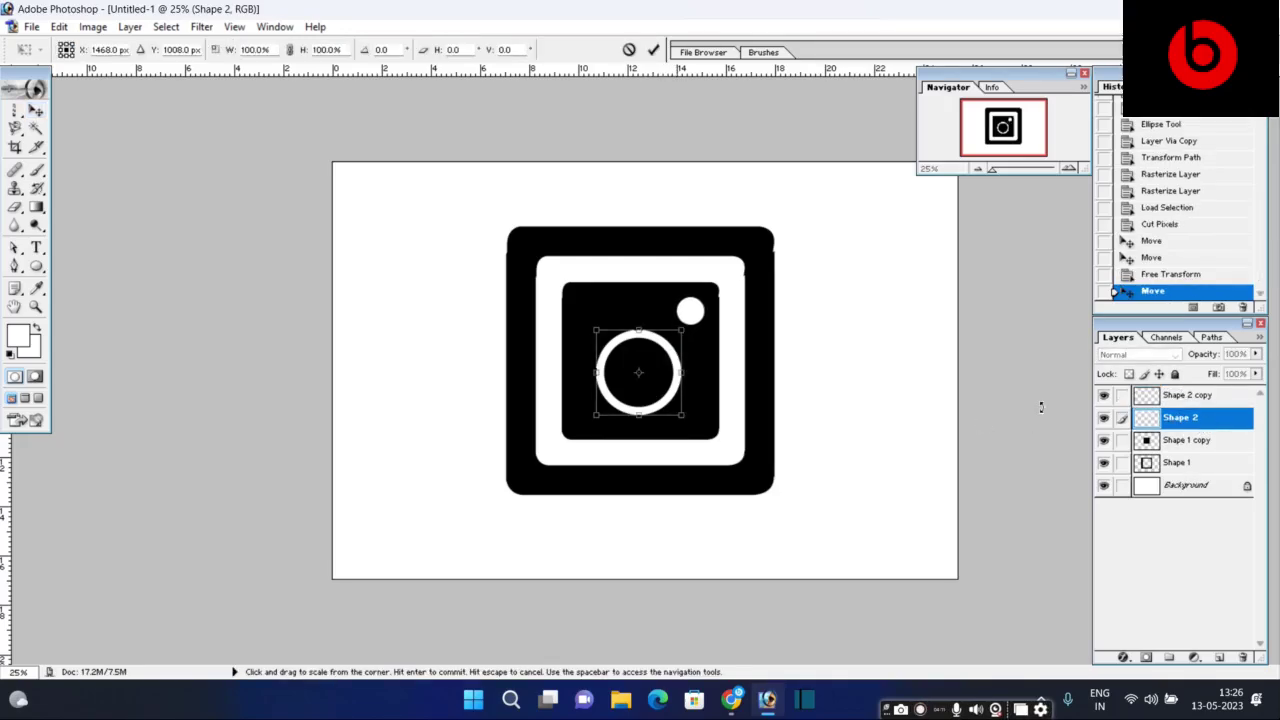
pyautogui.moveTo(686, 420); pyautogui.dragTo(690, 424)
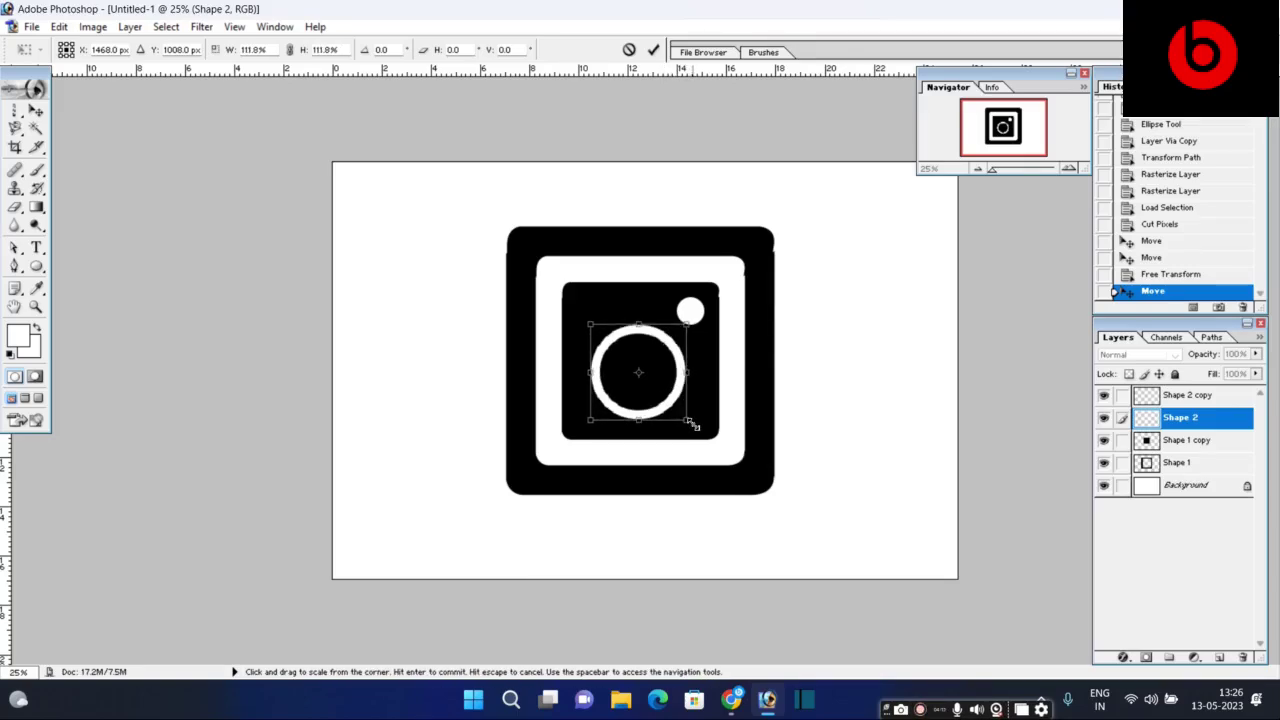
pyautogui.press('Return')
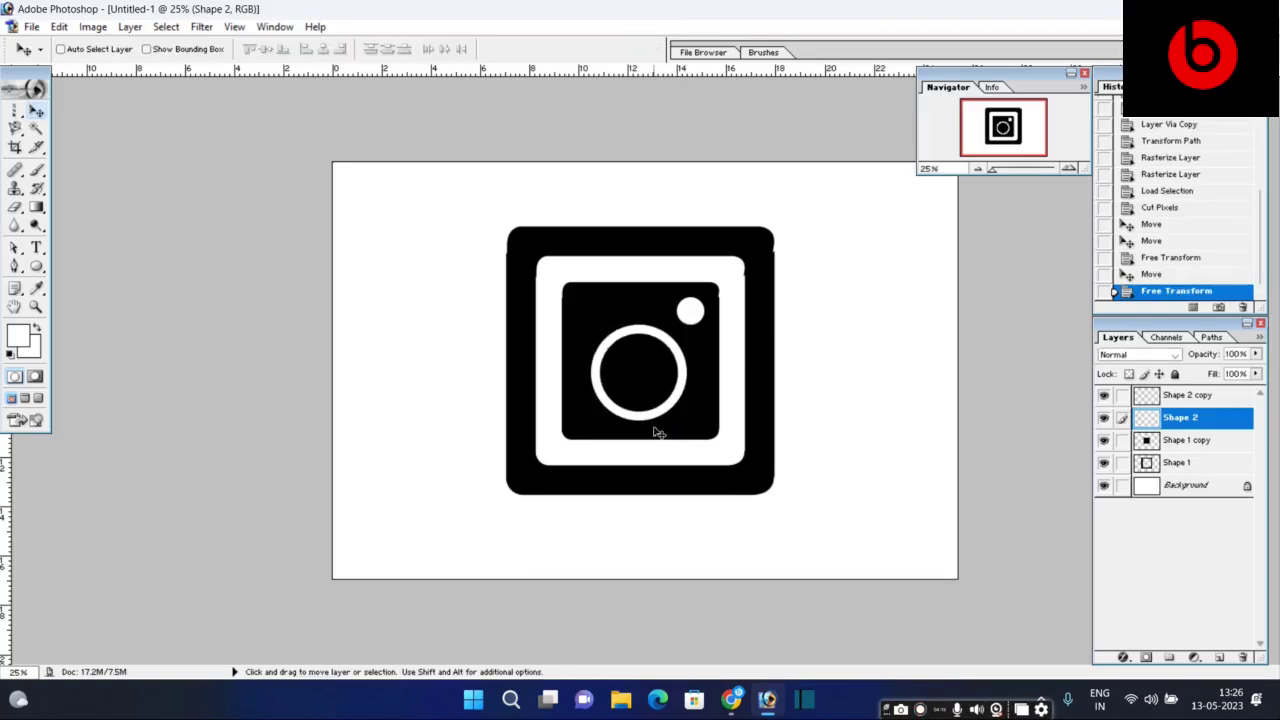
pyautogui.moveTo(658, 432); pyautogui.dragTo(656, 430)
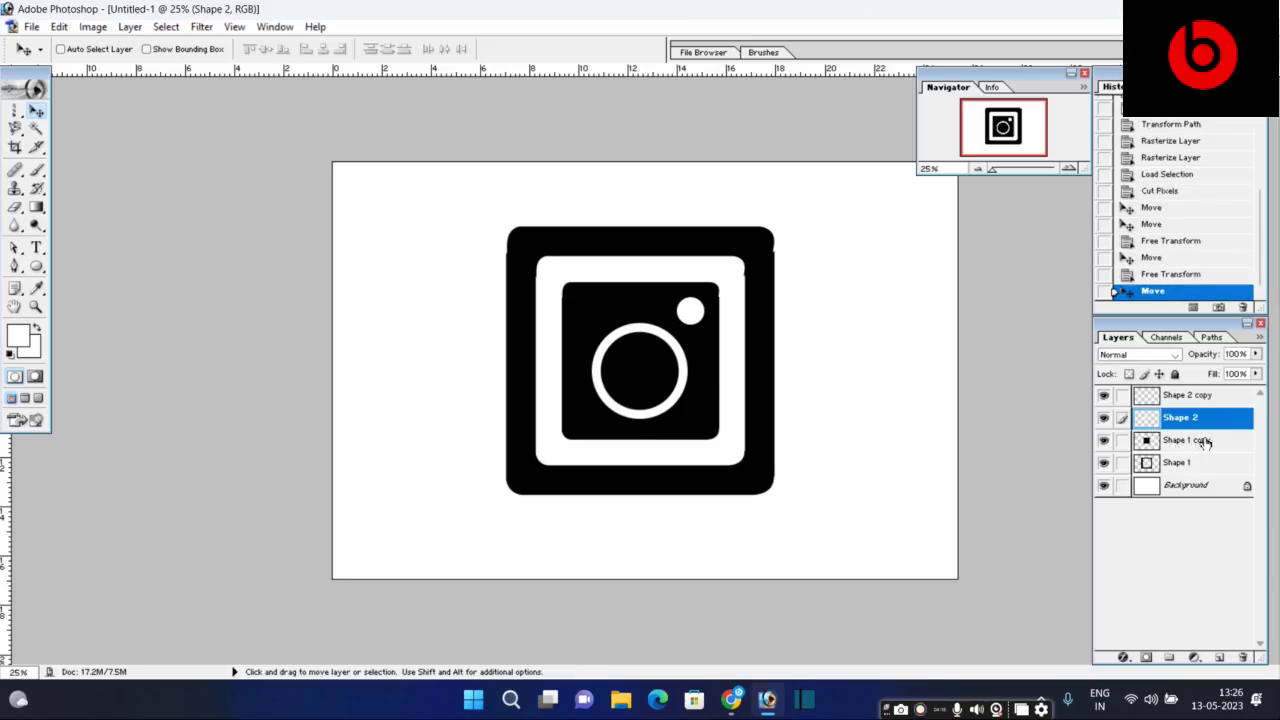
# Merge Shape 1 into Shape 1 copy so the black frame is a single layer.
pyautogui.click(1205, 442)
pyautogui.click(1122, 464)
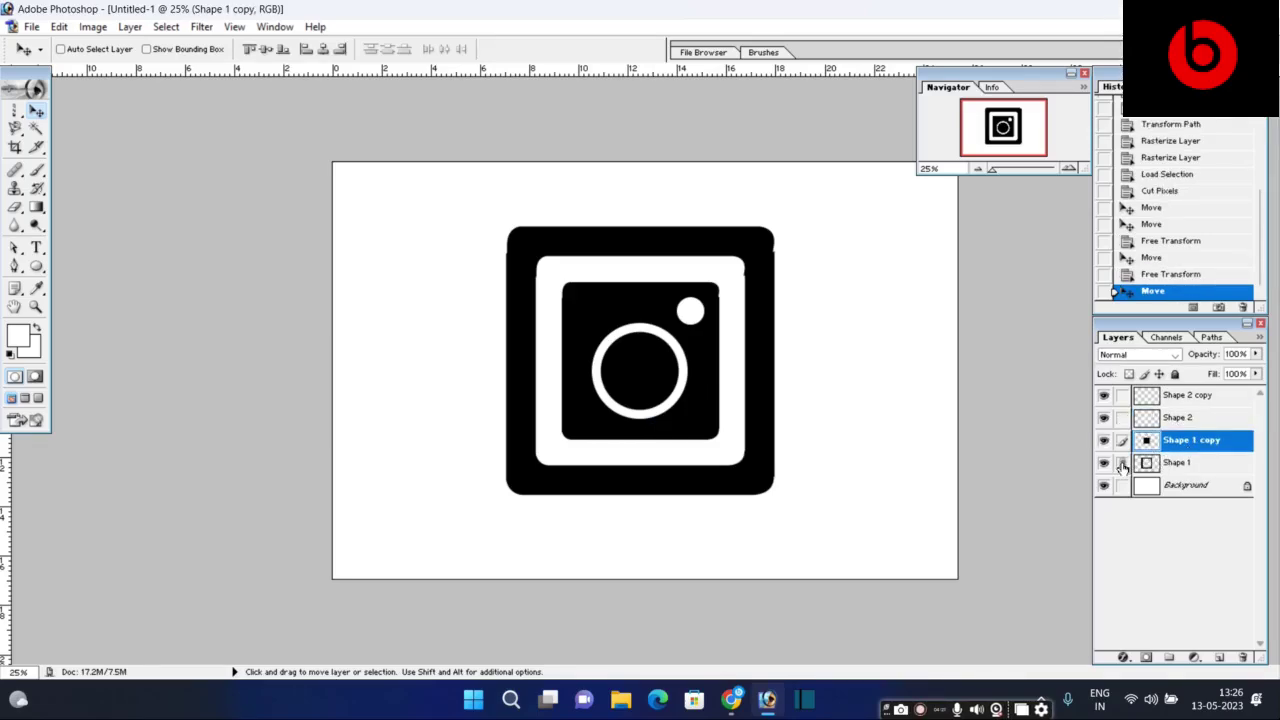
pyautogui.hotkey('ctrl', 'e')
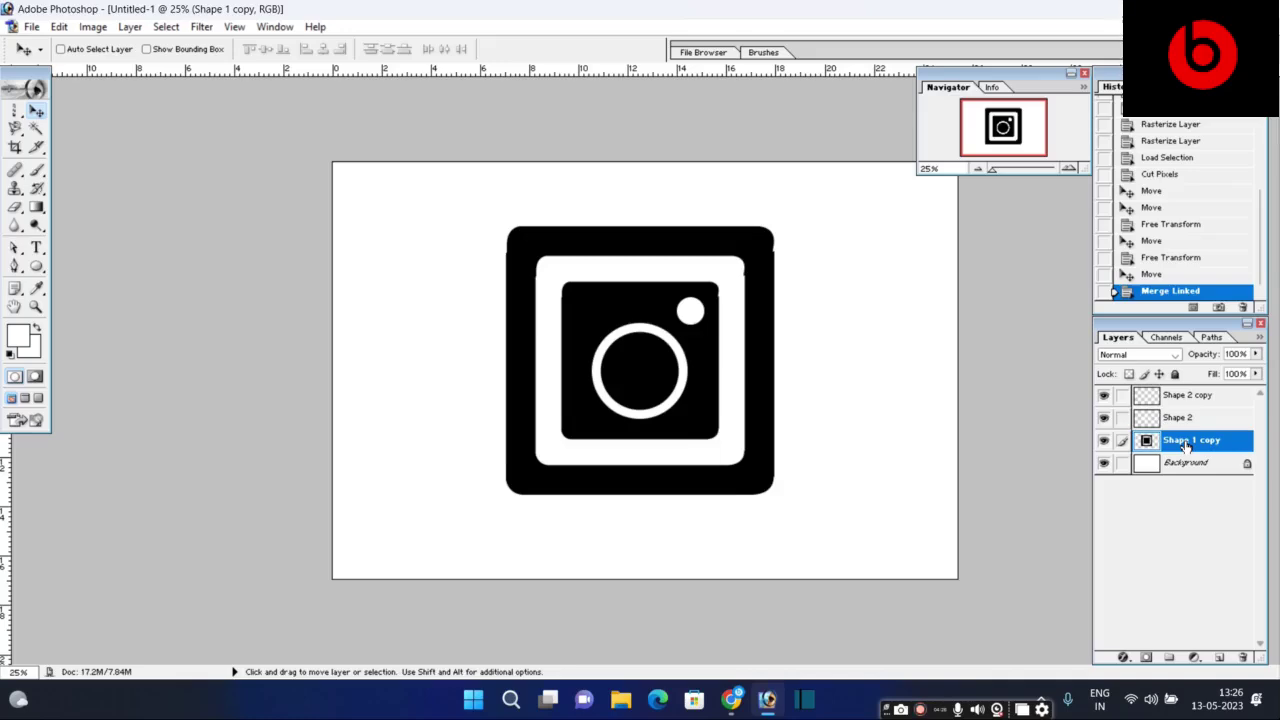
# Add a Gradient Overlay layer style to Shape 1 copy and edit its gradient.
pyautogui.press('h')
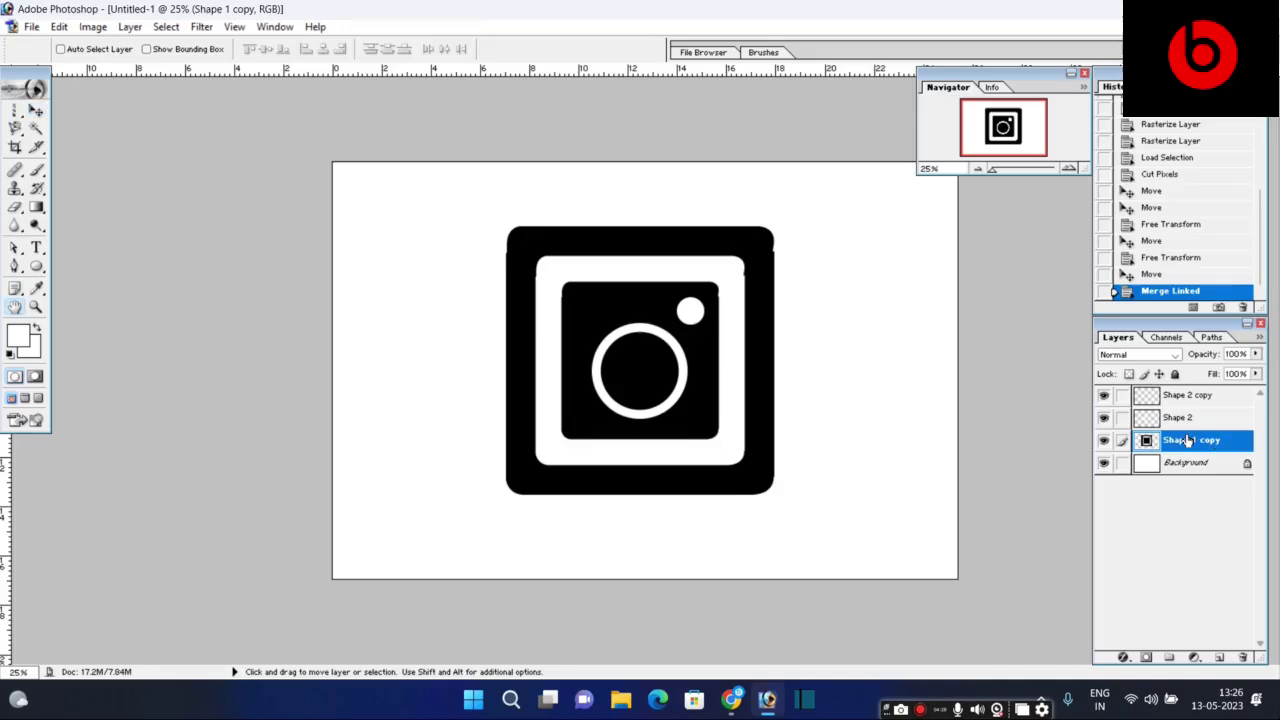
pyautogui.doubleClick(1188, 441)
pyautogui.click(880, 370)
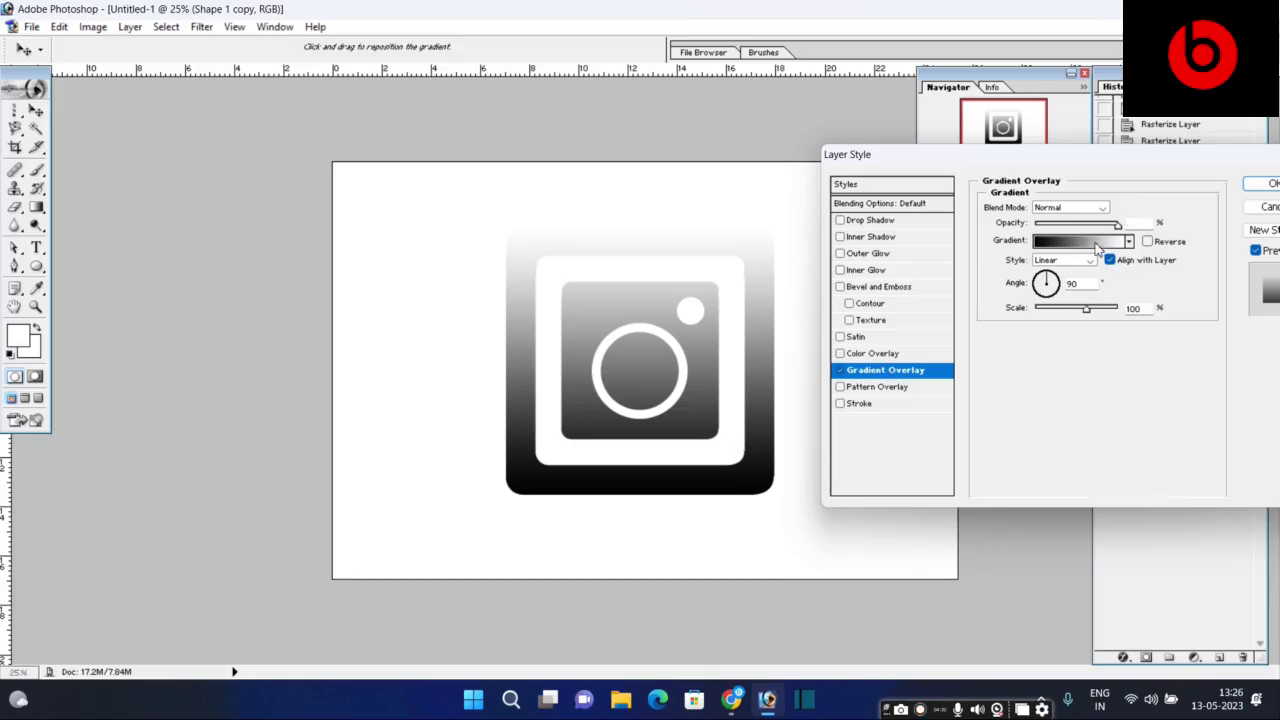
pyautogui.click(1097, 249)
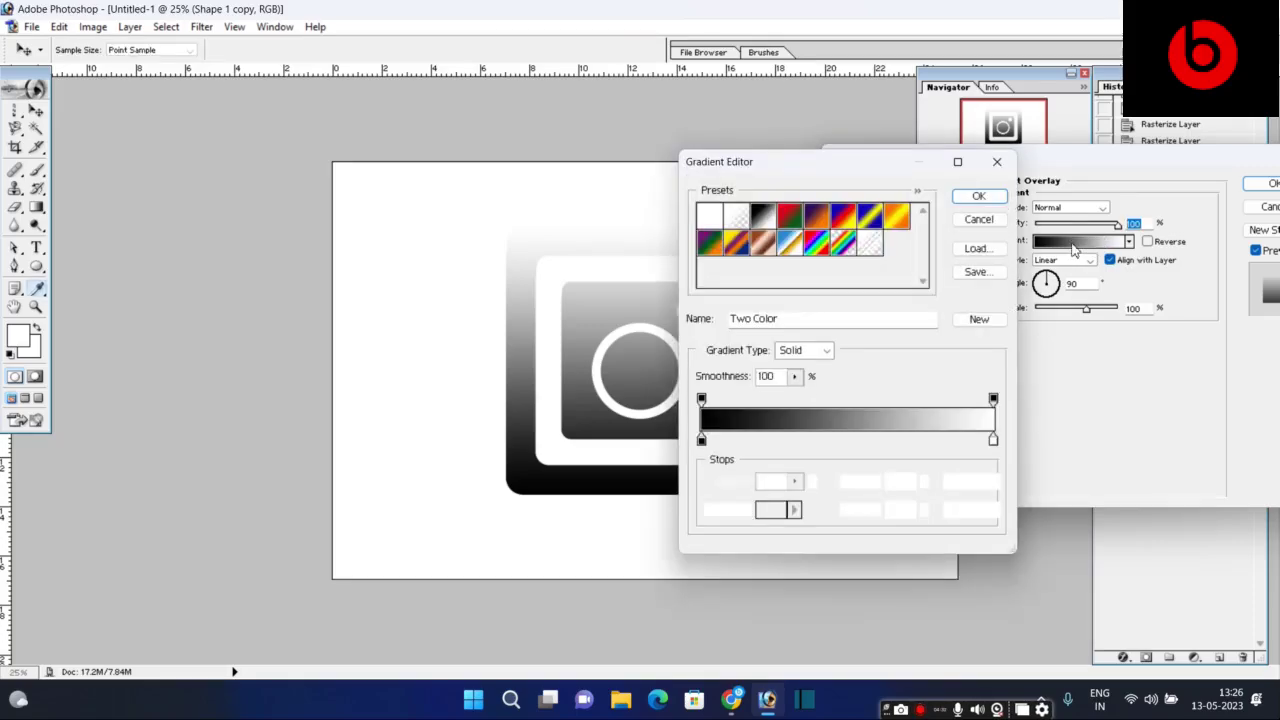
# Make the left gradient stop yellow at location 5%.
pyautogui.click(701, 440)
pyautogui.click(772, 510)
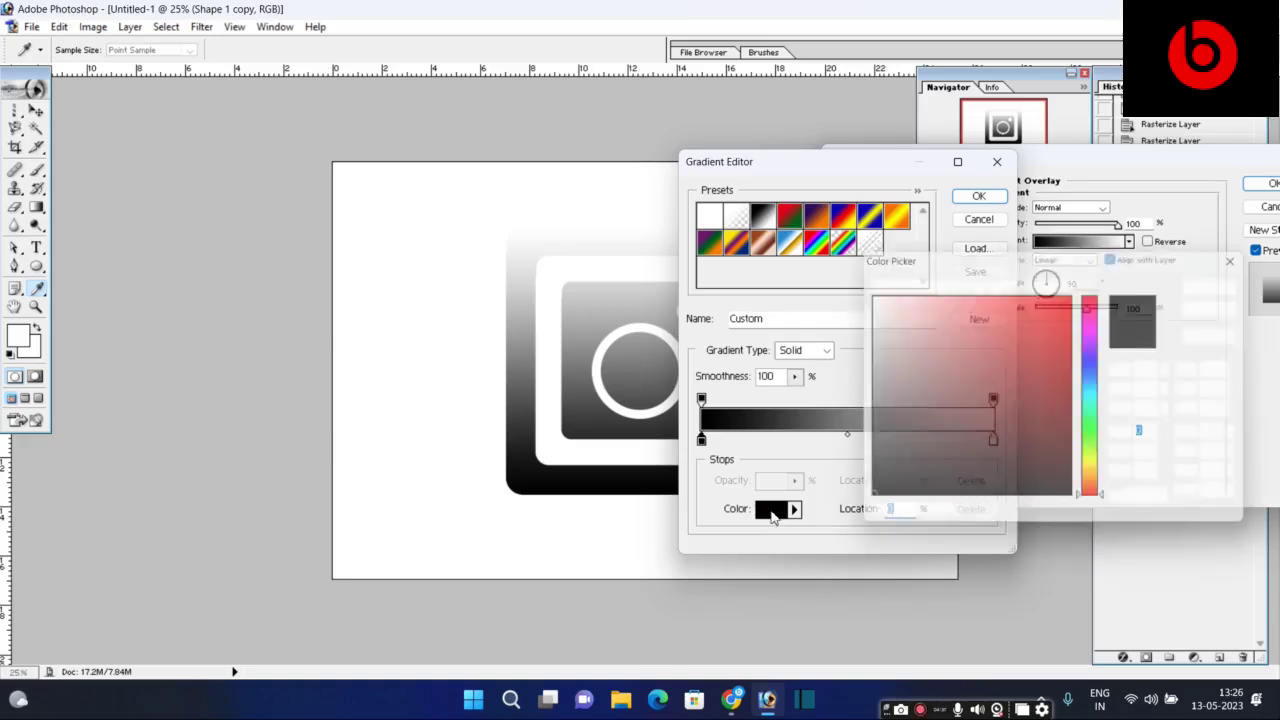
pyautogui.moveTo(965, 380); pyautogui.dragTo(1107, 281)
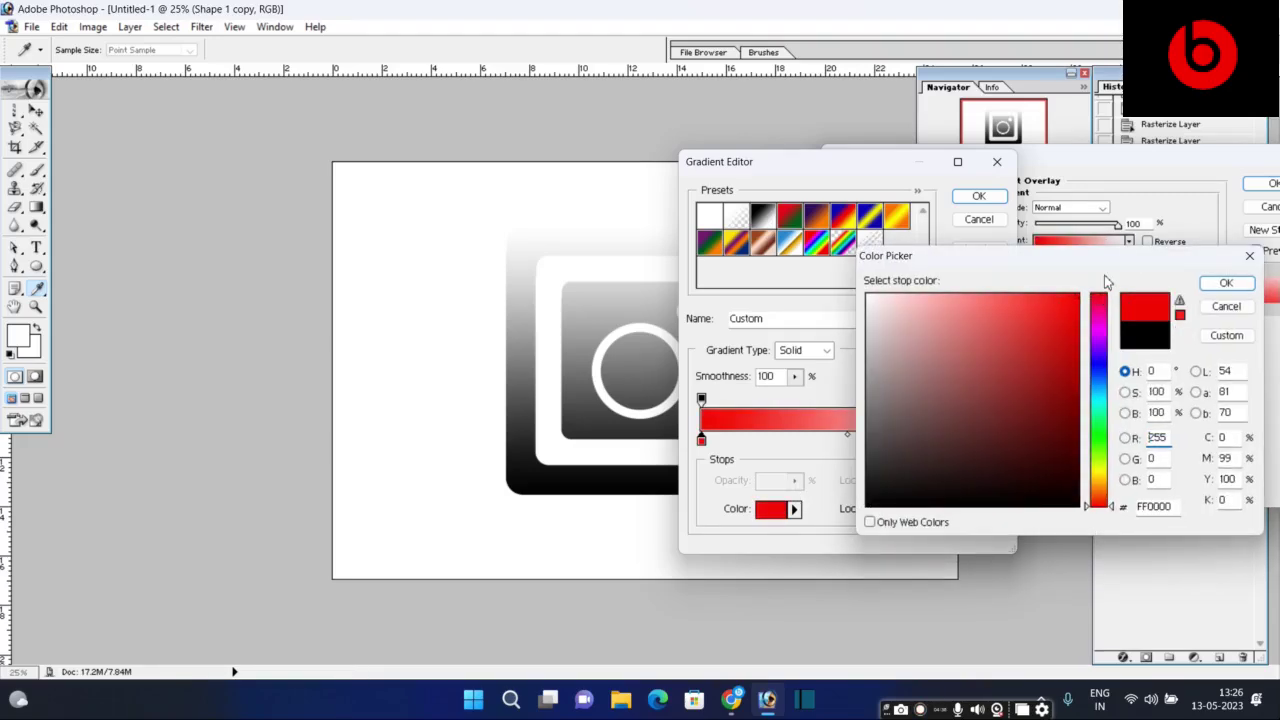
pyautogui.moveTo(1104, 452); pyautogui.dragTo(1104, 478)
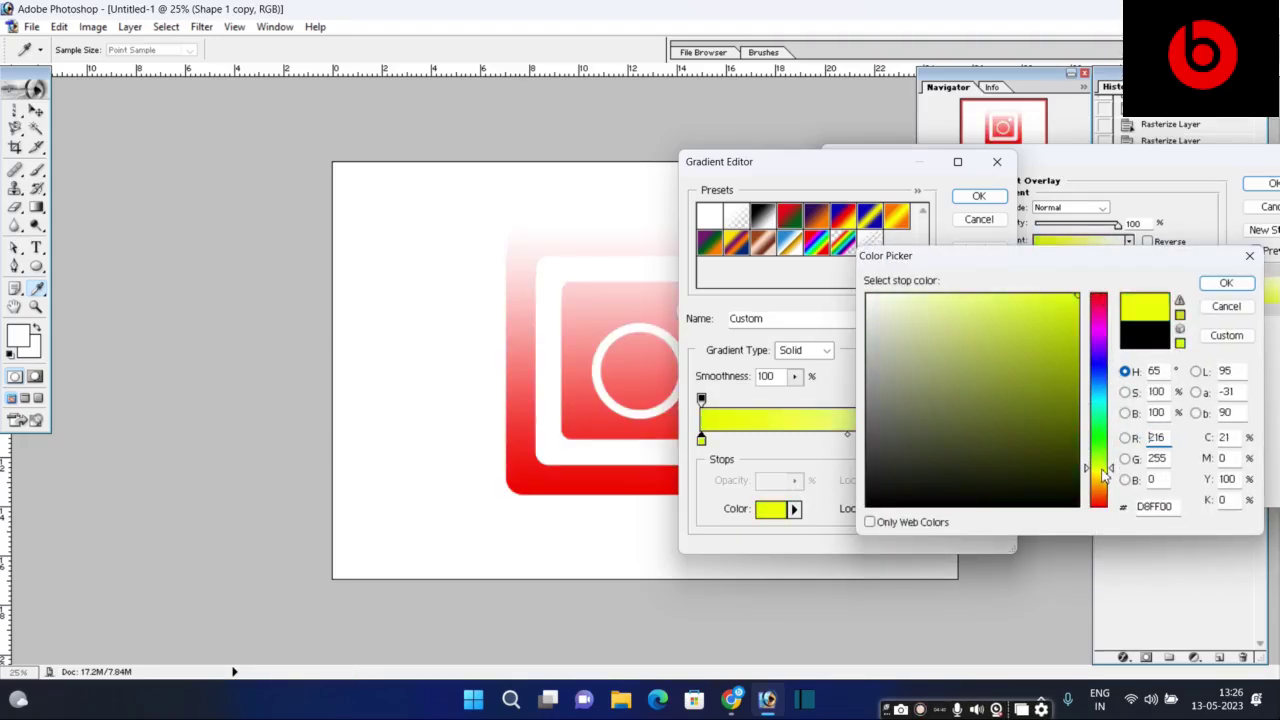
pyautogui.click(1224, 285)
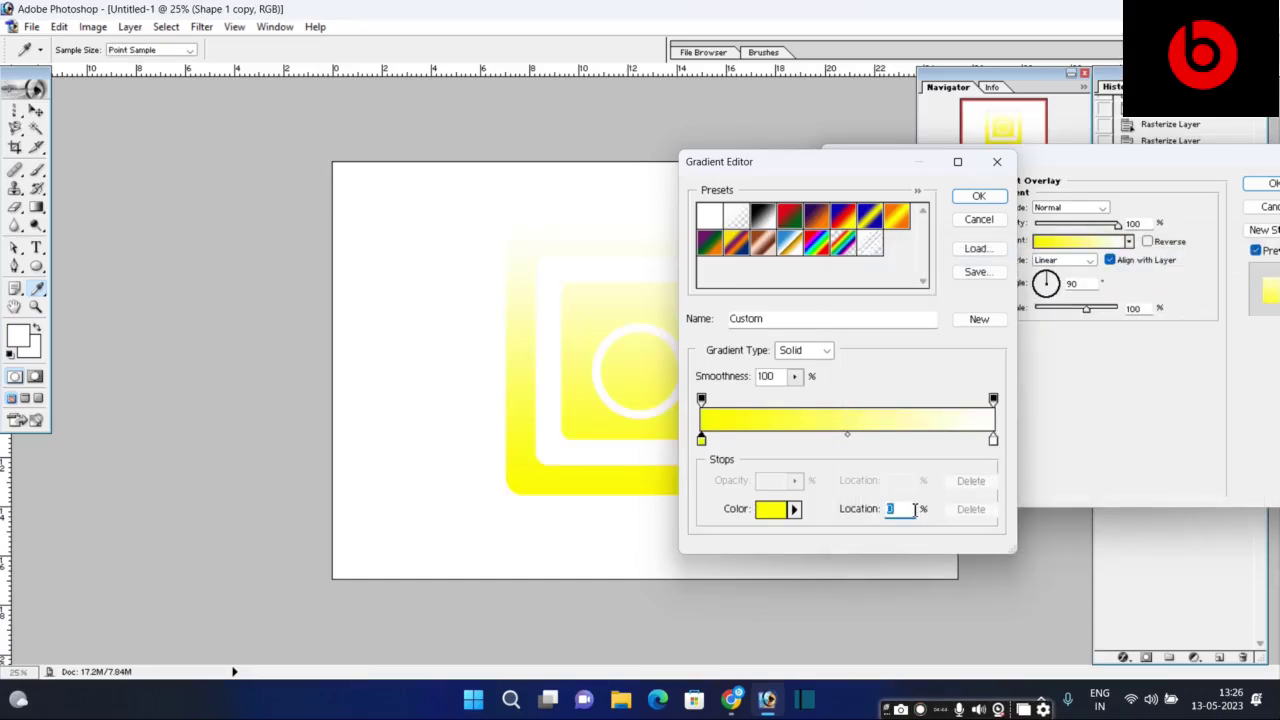
pyautogui.write('5')
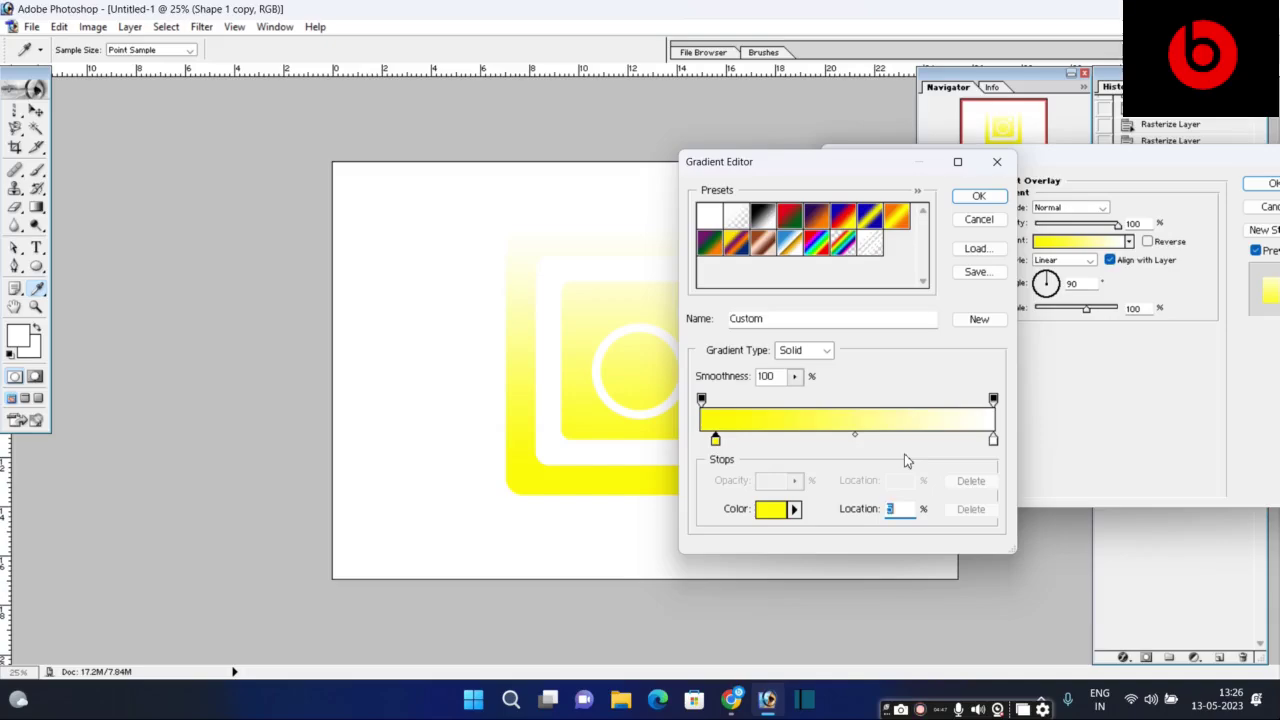
# Add a red gradient stop at location 50%.
pyautogui.click(861, 438)
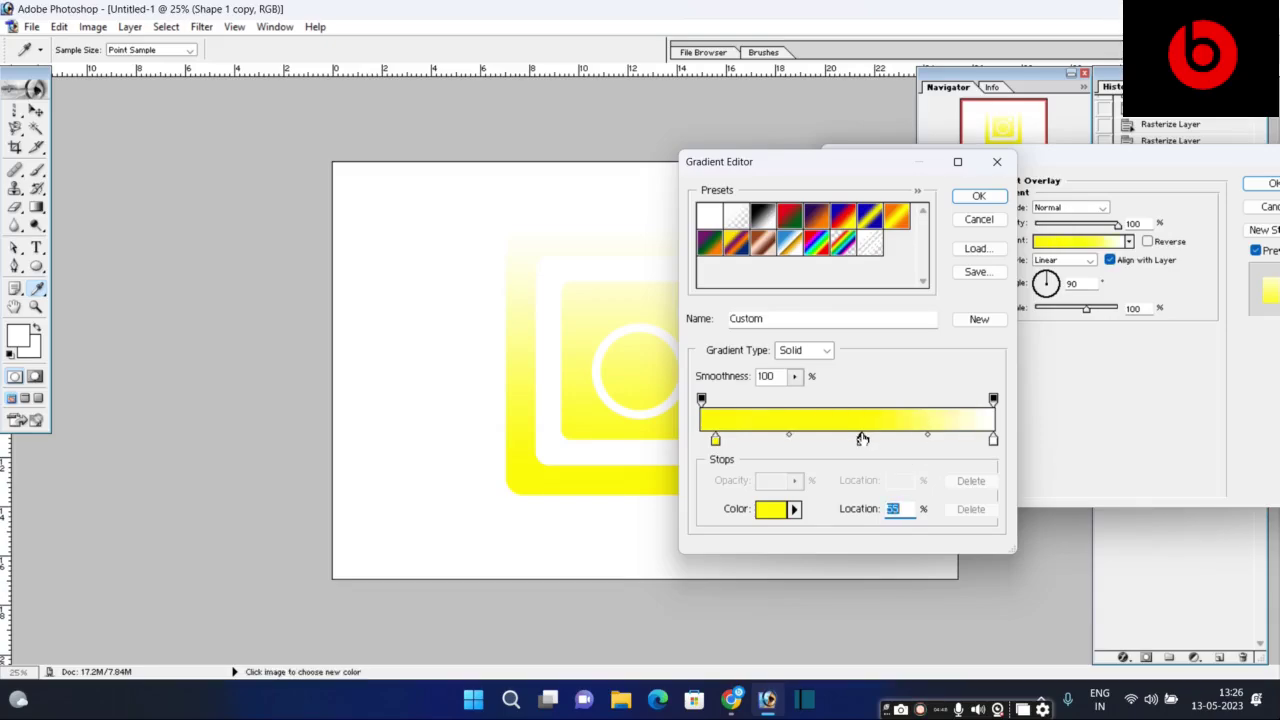
pyautogui.click(776, 510)
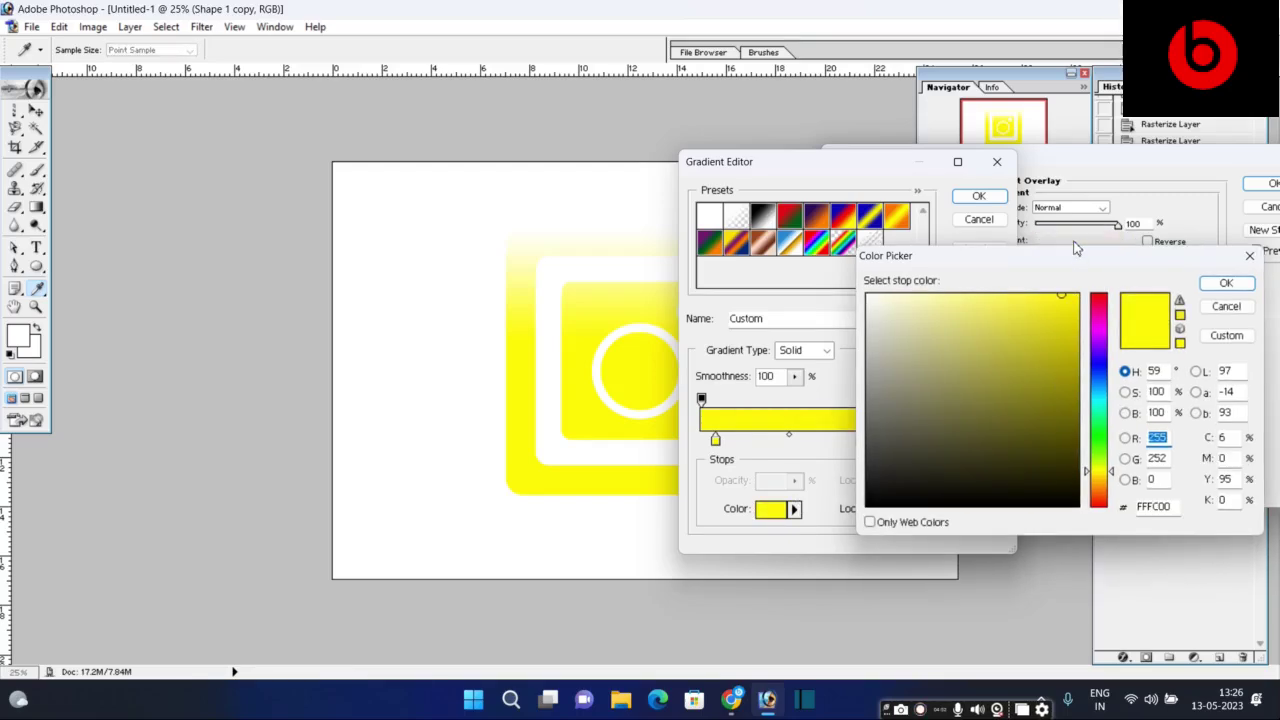
pyautogui.click(1097, 295)
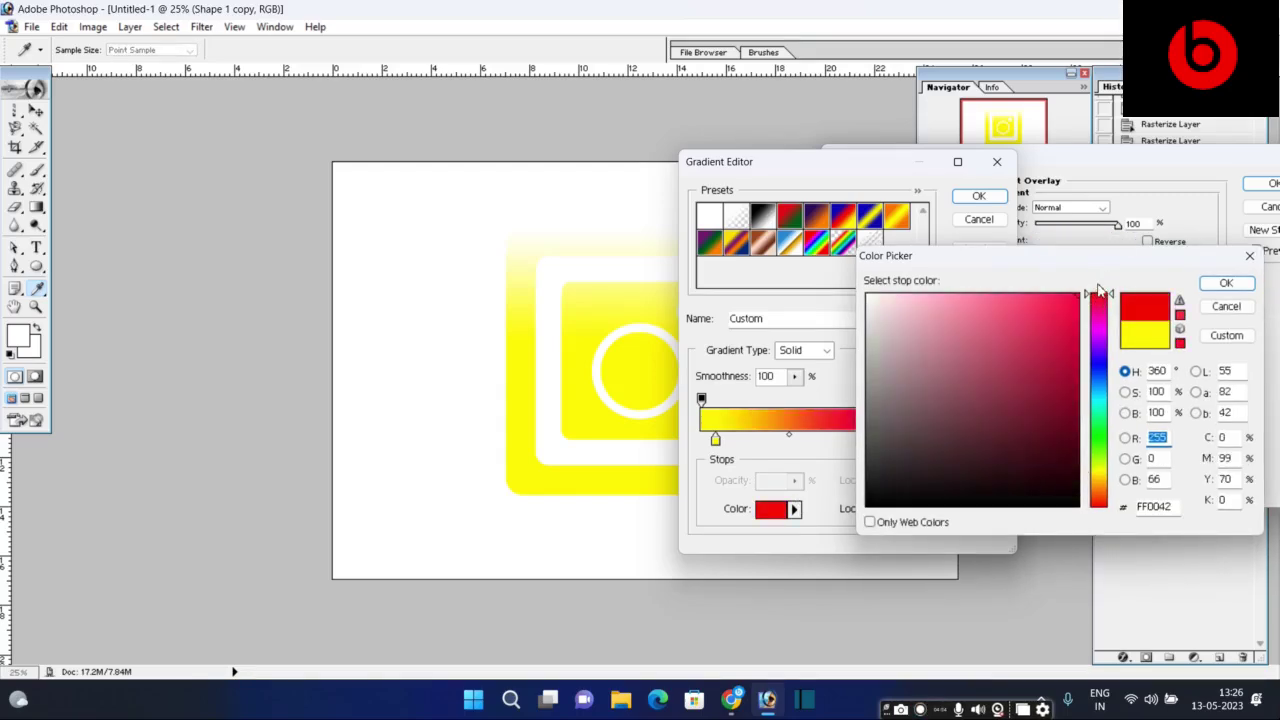
pyautogui.click(1226, 283)
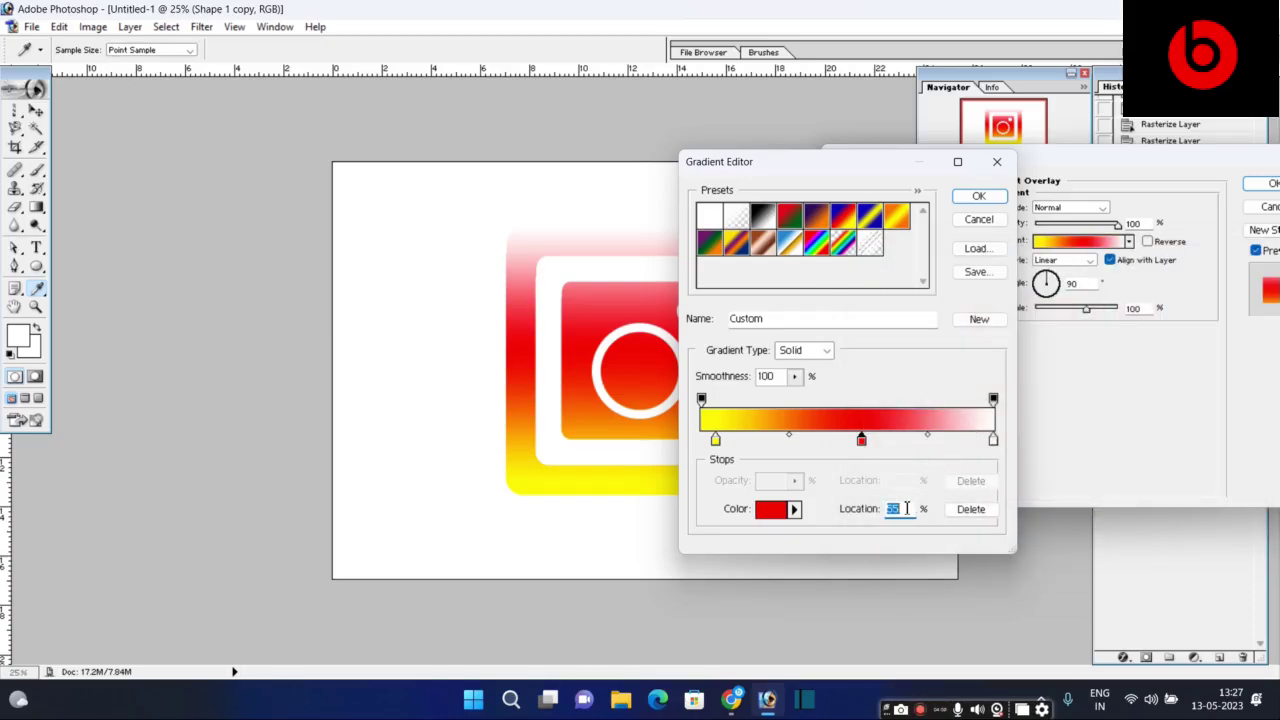
pyautogui.write('50')
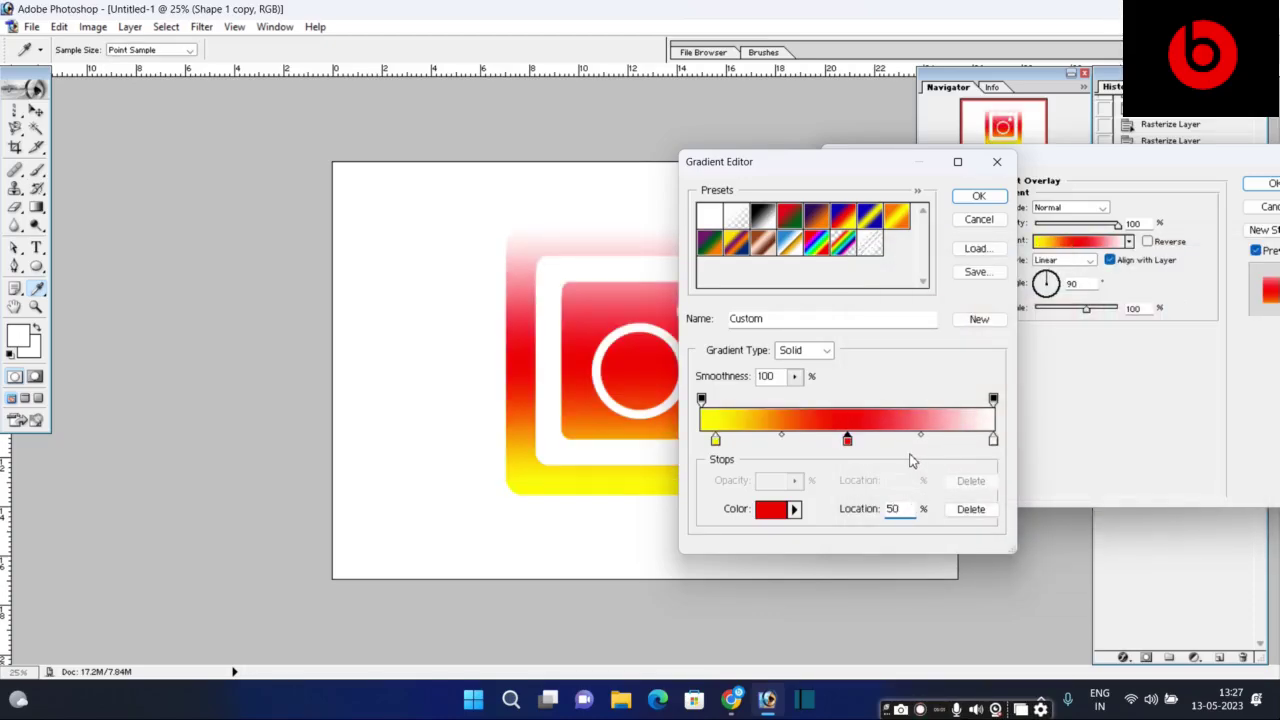
# Set the right gradient stop to a bright blue at location 75%.
pyautogui.click(991, 441)
pyautogui.click(770, 509)
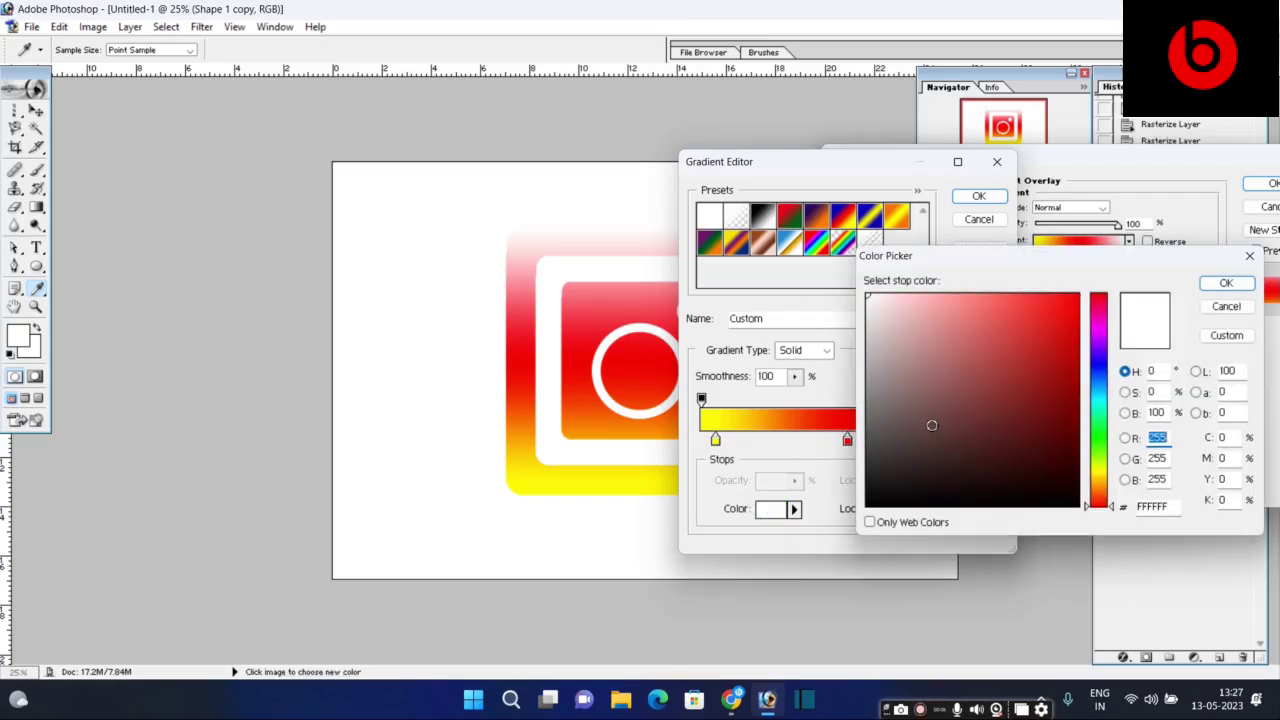
pyautogui.click(979, 398)
pyautogui.moveTo(1098, 296); pyautogui.dragTo(1107, 372)
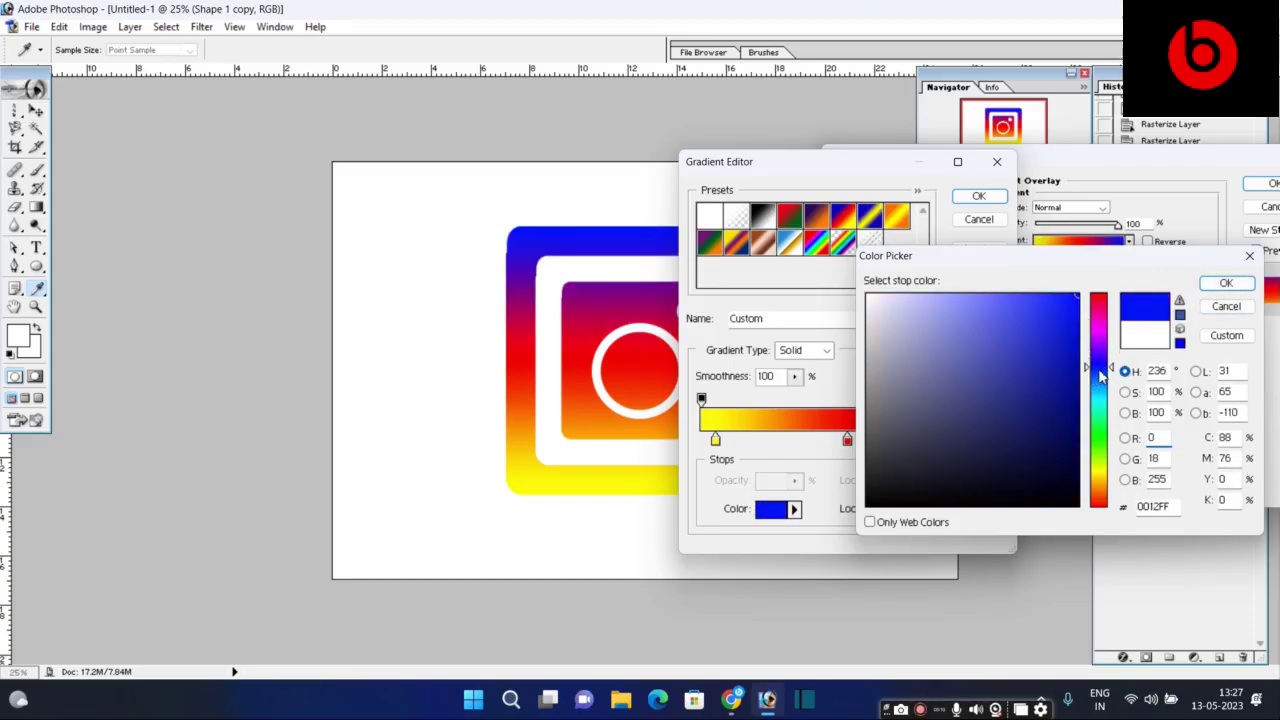
pyautogui.moveTo(1101, 372); pyautogui.dragTo(1101, 378)
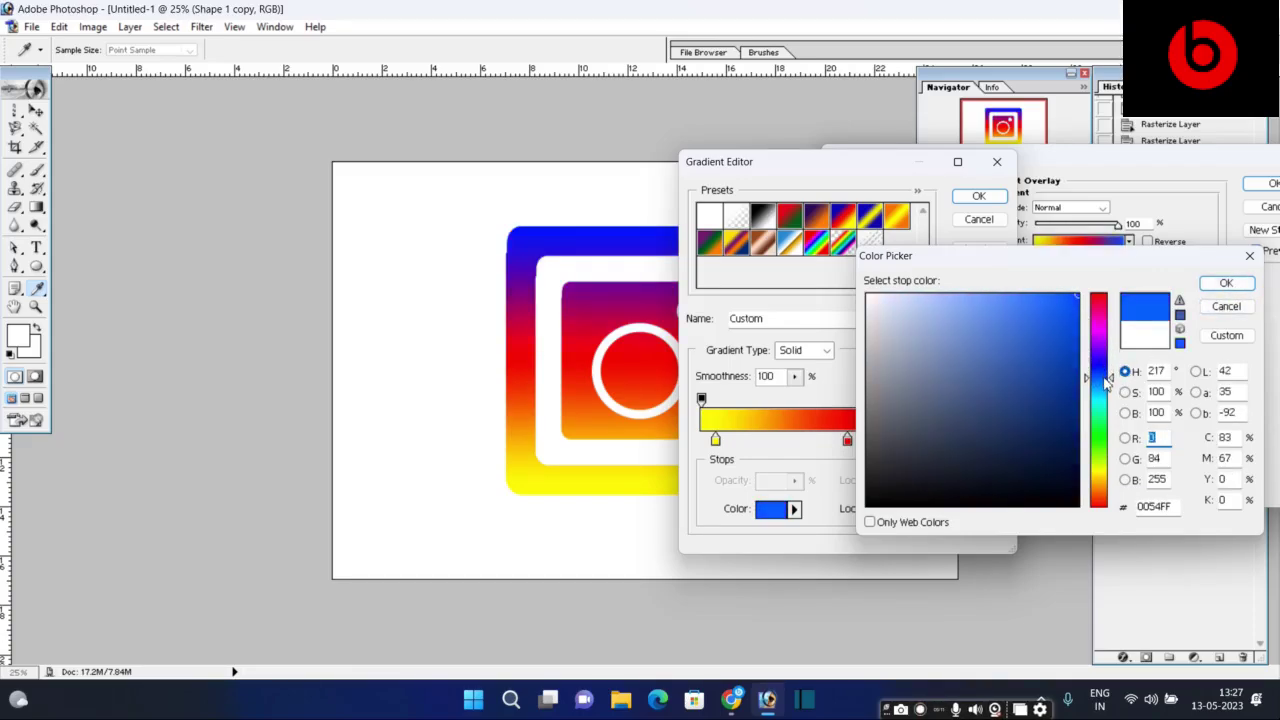
pyautogui.click(1224, 284)
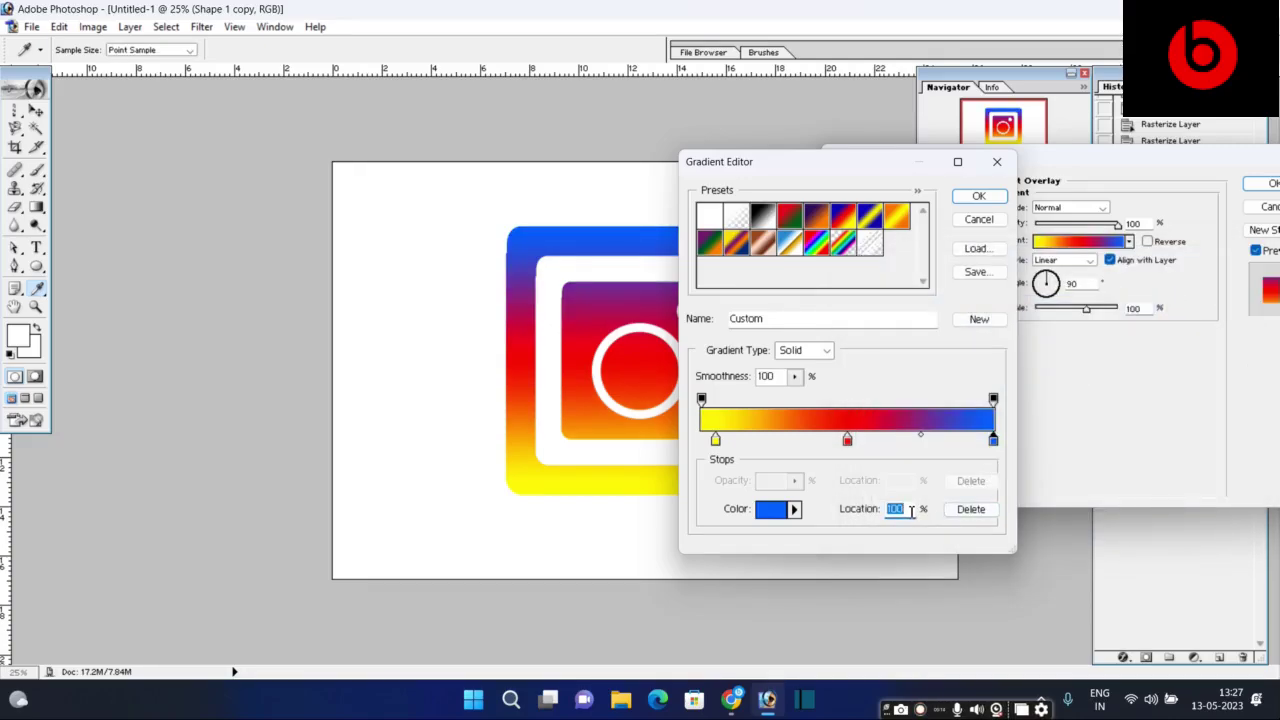
pyautogui.write('75')
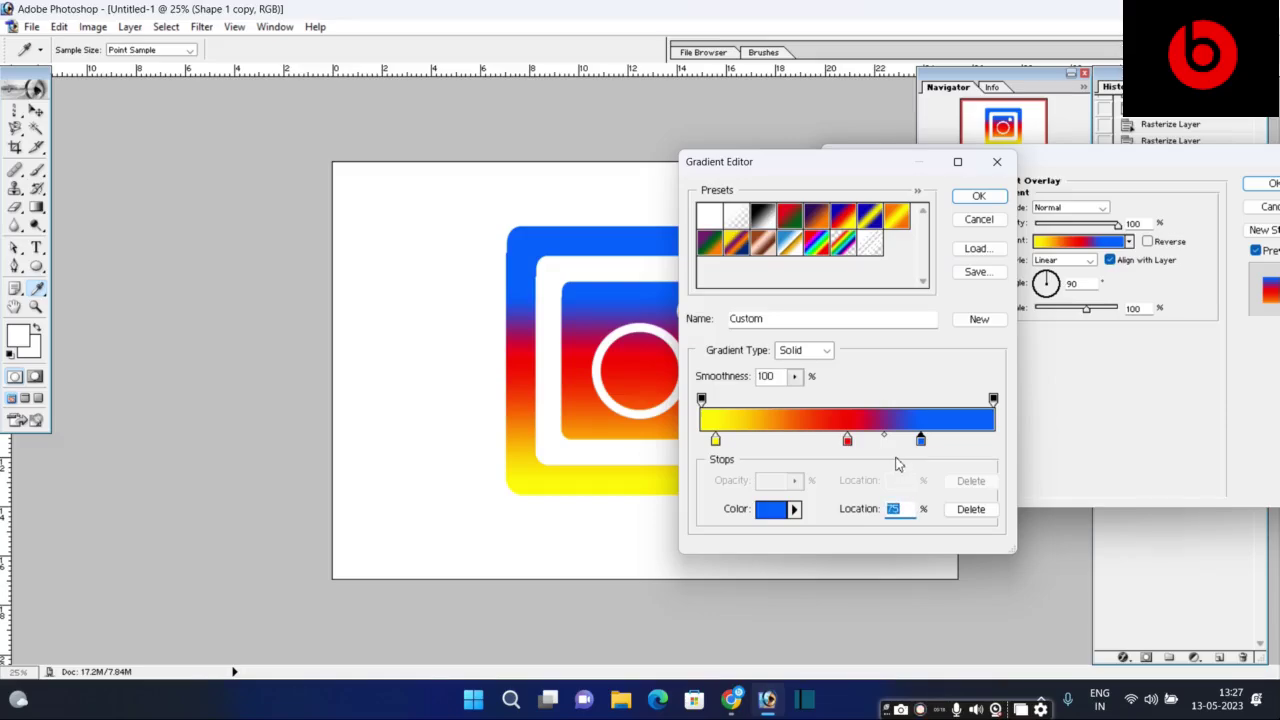
# Confirm the gradient and set the Gradient Overlay angle to 50°.
pyautogui.click(980, 197)
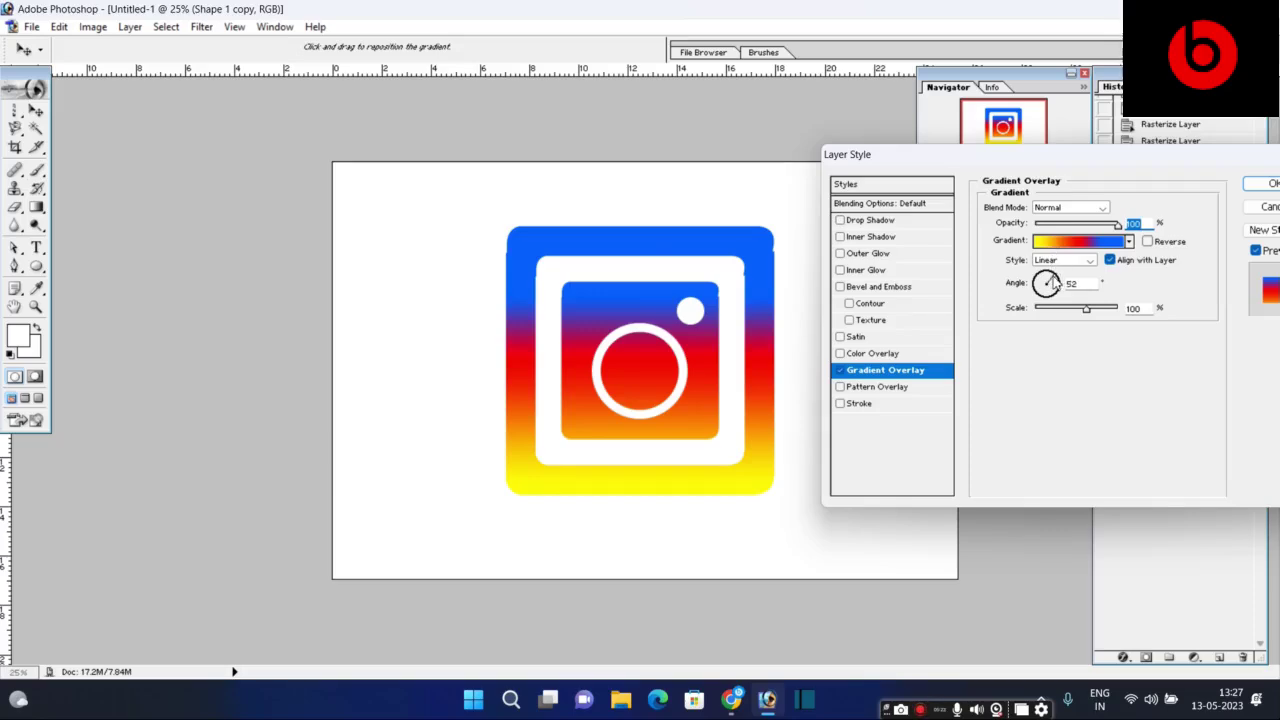
pyautogui.moveTo(1055, 282); pyautogui.dragTo(1058, 285)
pyautogui.moveTo(1051, 283); pyautogui.dragTo(1053, 283)
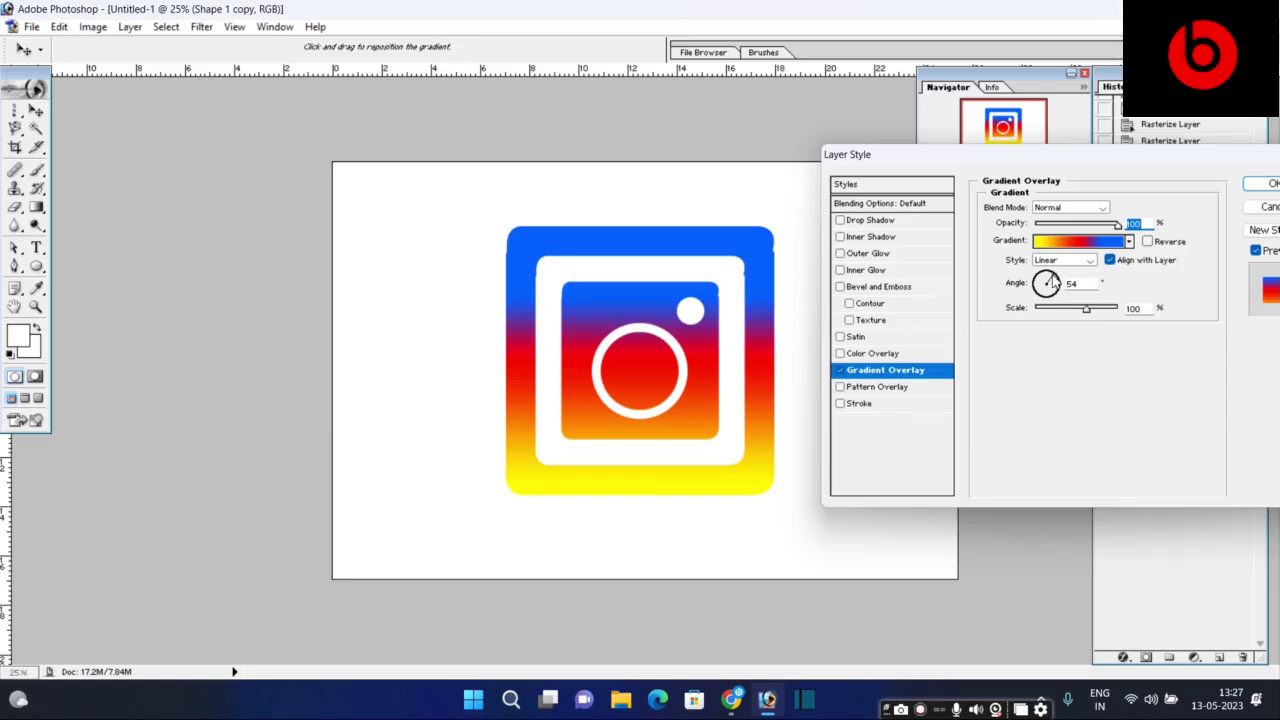
pyautogui.click(1053, 283)
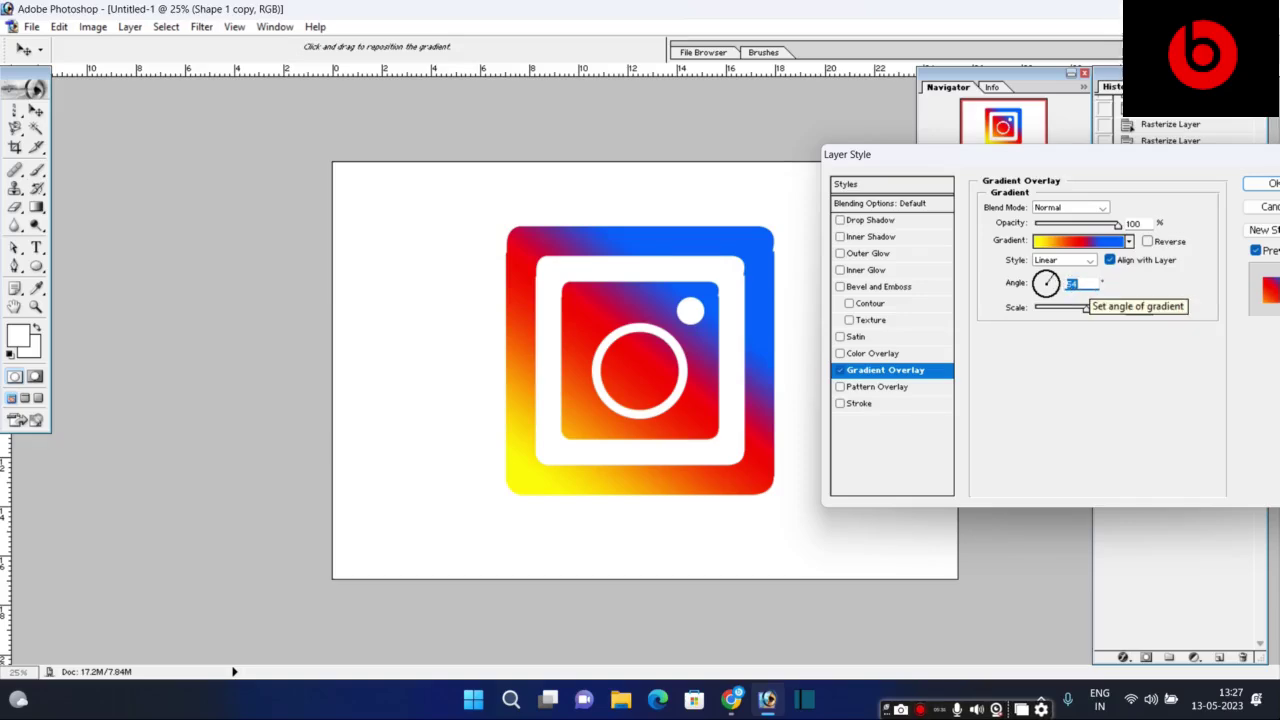
pyautogui.write('50')
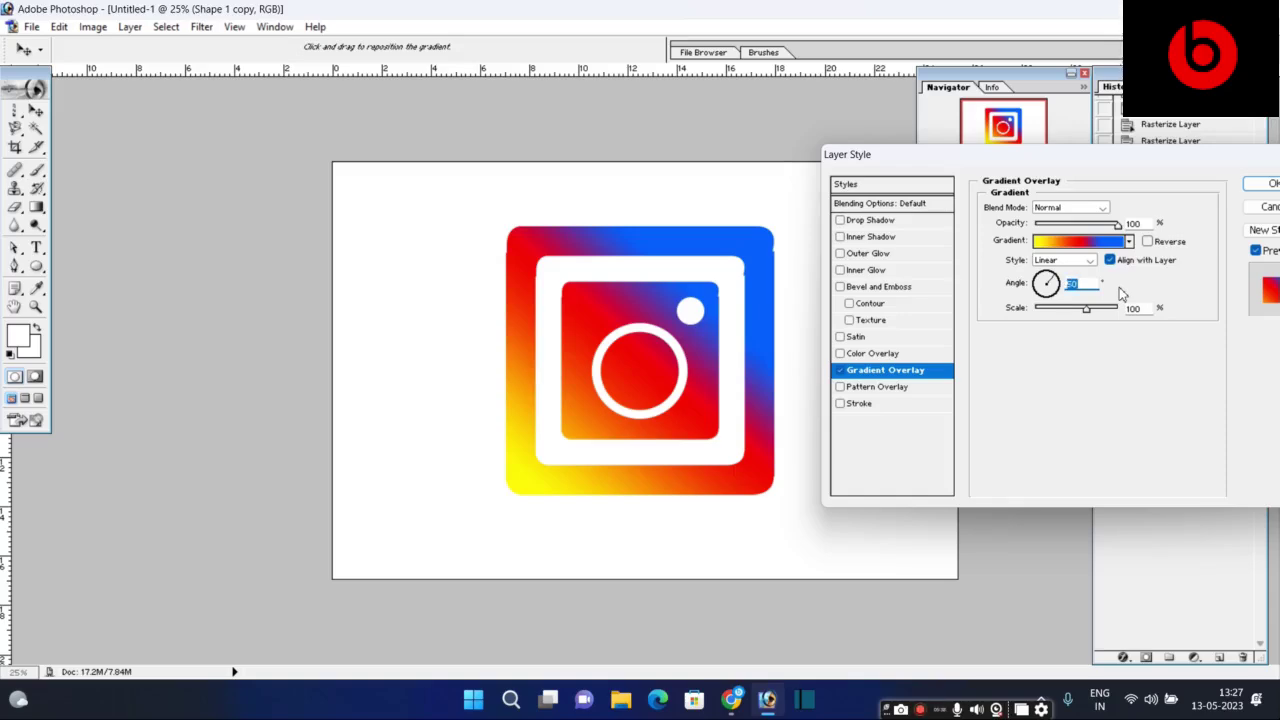
# Set the gradient scale to about 110% and apply the layer style.
pyautogui.moveTo(1087, 308); pyautogui.dragTo(1135, 310)
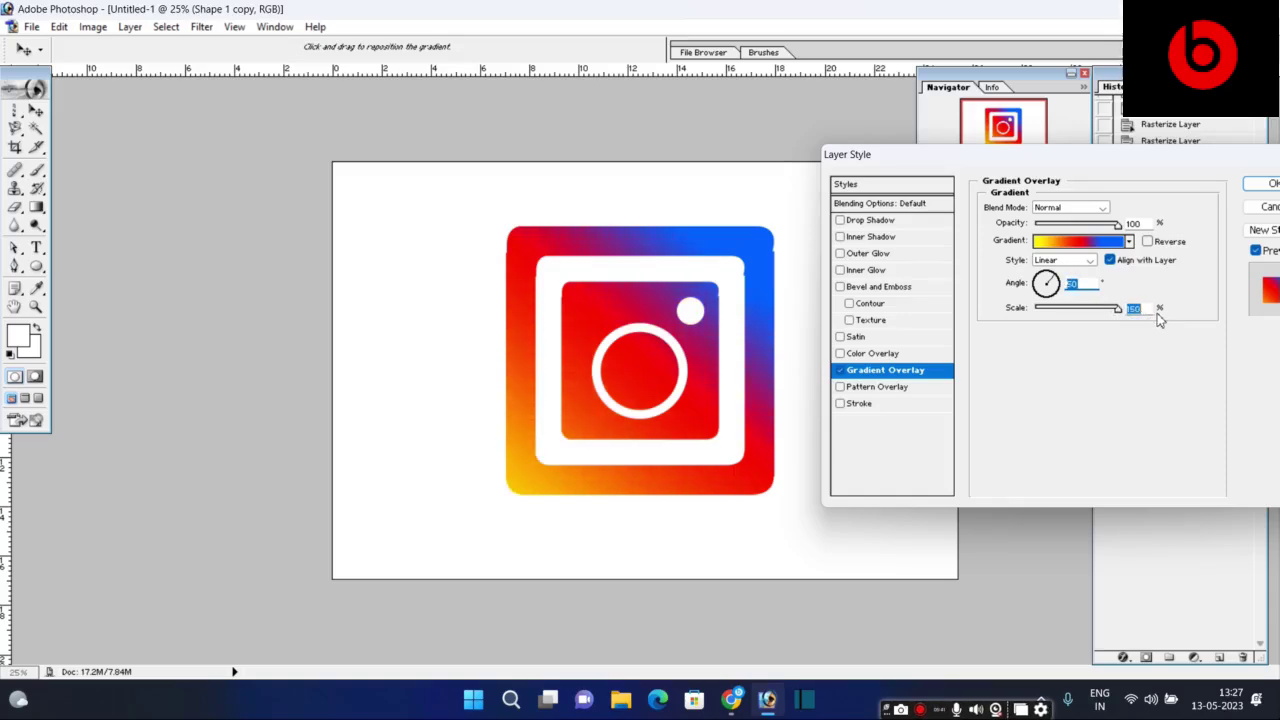
pyautogui.moveTo(1117, 224)
pyautogui.mouseDown()
pyautogui.moveTo(1093, 226)
pyautogui.moveTo(1117, 224)
pyautogui.mouseUp()
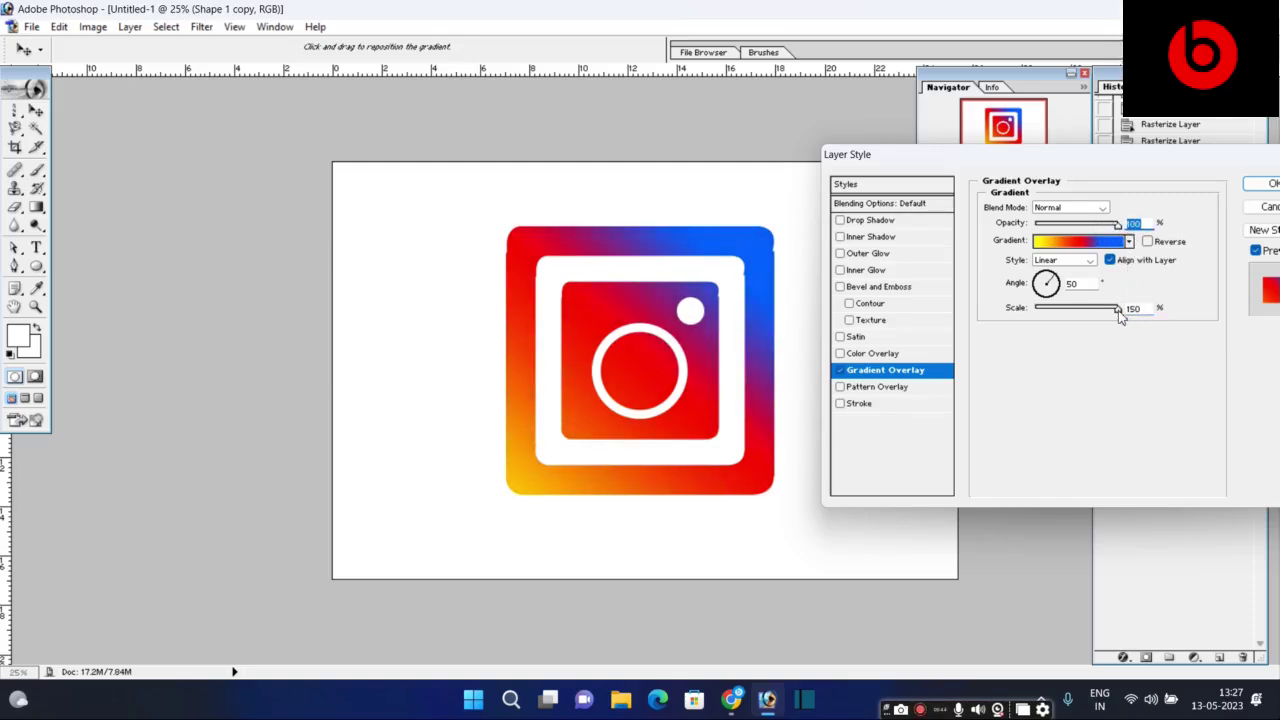
pyautogui.moveTo(1119, 312); pyautogui.dragTo(1093, 309)
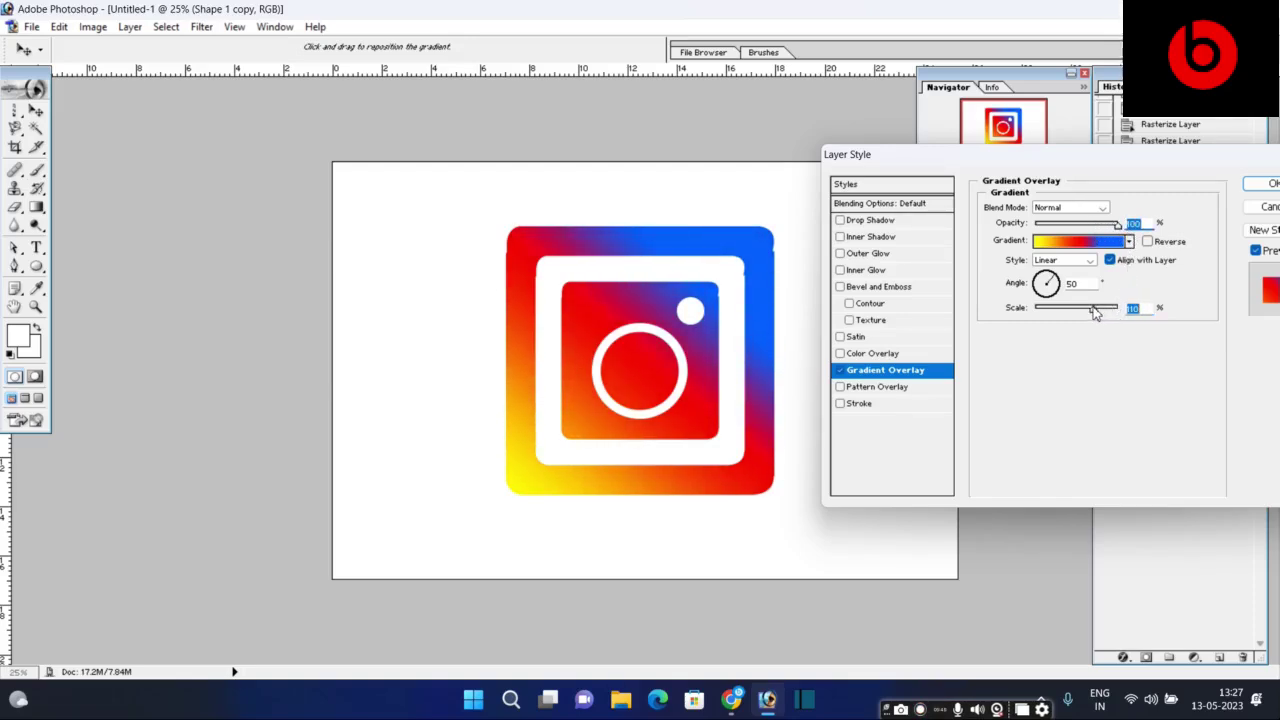
pyautogui.press('Return')
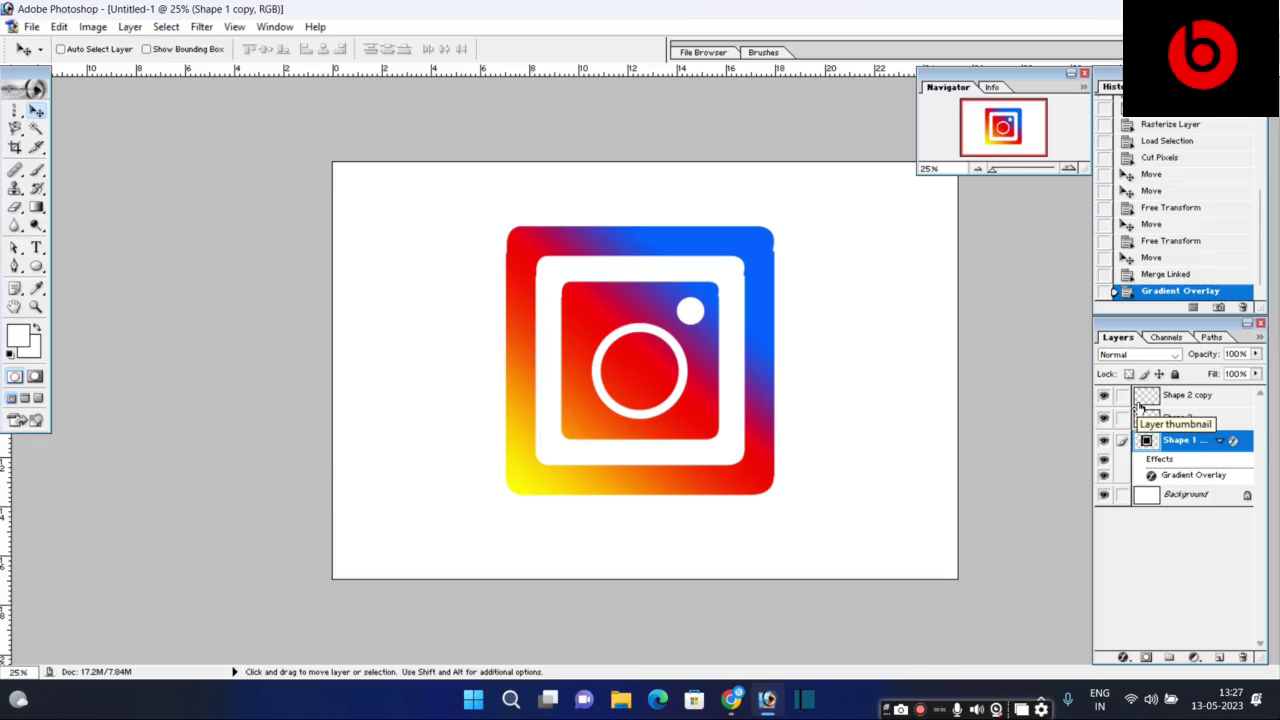
# Merge Shape 2 copy into the icon layer and nudge the icon slightly right and down.
pyautogui.click(1123, 396)
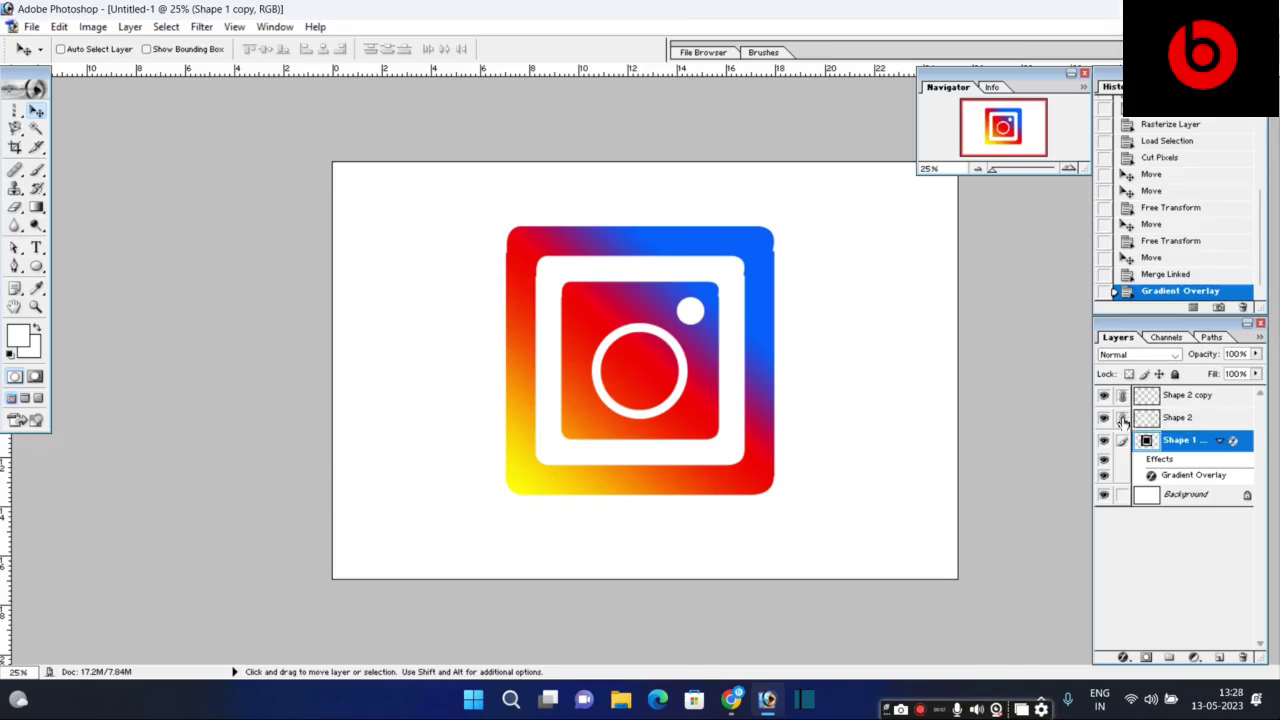
pyautogui.hotkey('ctrl', 'e')
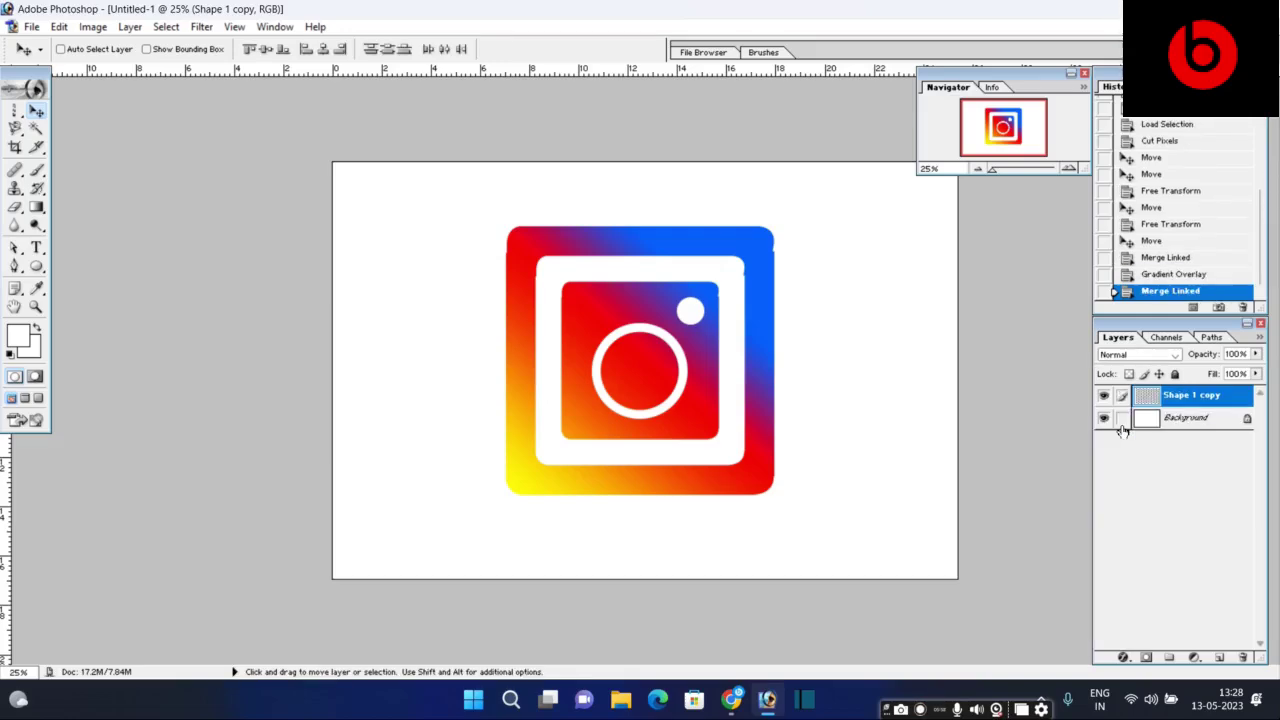
pyautogui.moveTo(714, 435); pyautogui.dragTo(742, 440)
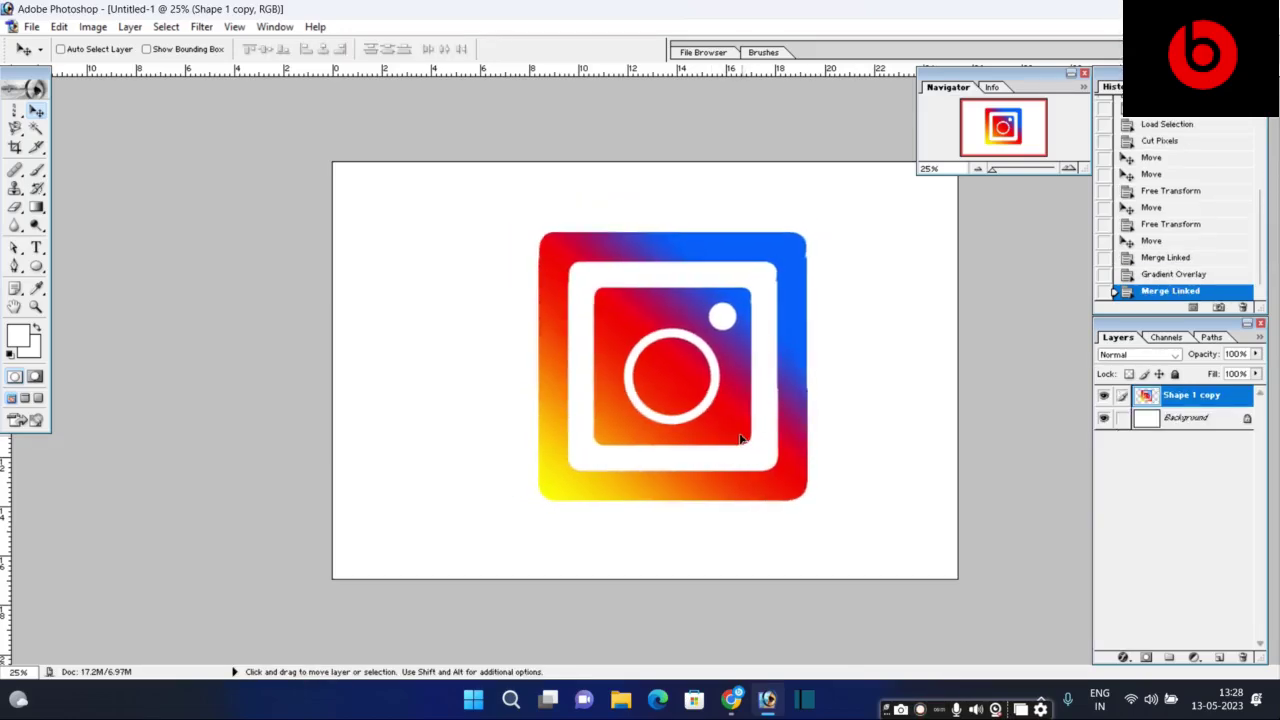
# Centre the icon horizontally and vertically on the canvas, then deselect.
pyautogui.hotkey('ctrl', 'a')
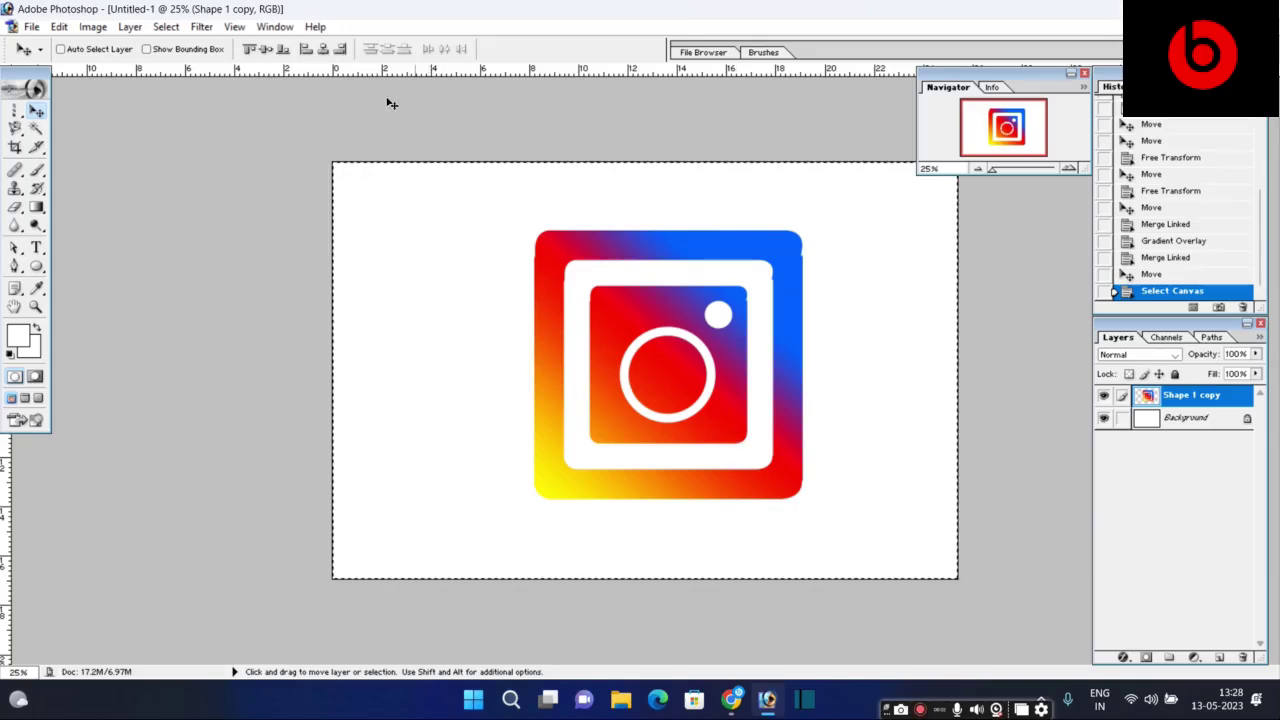
pyautogui.click(323, 49)
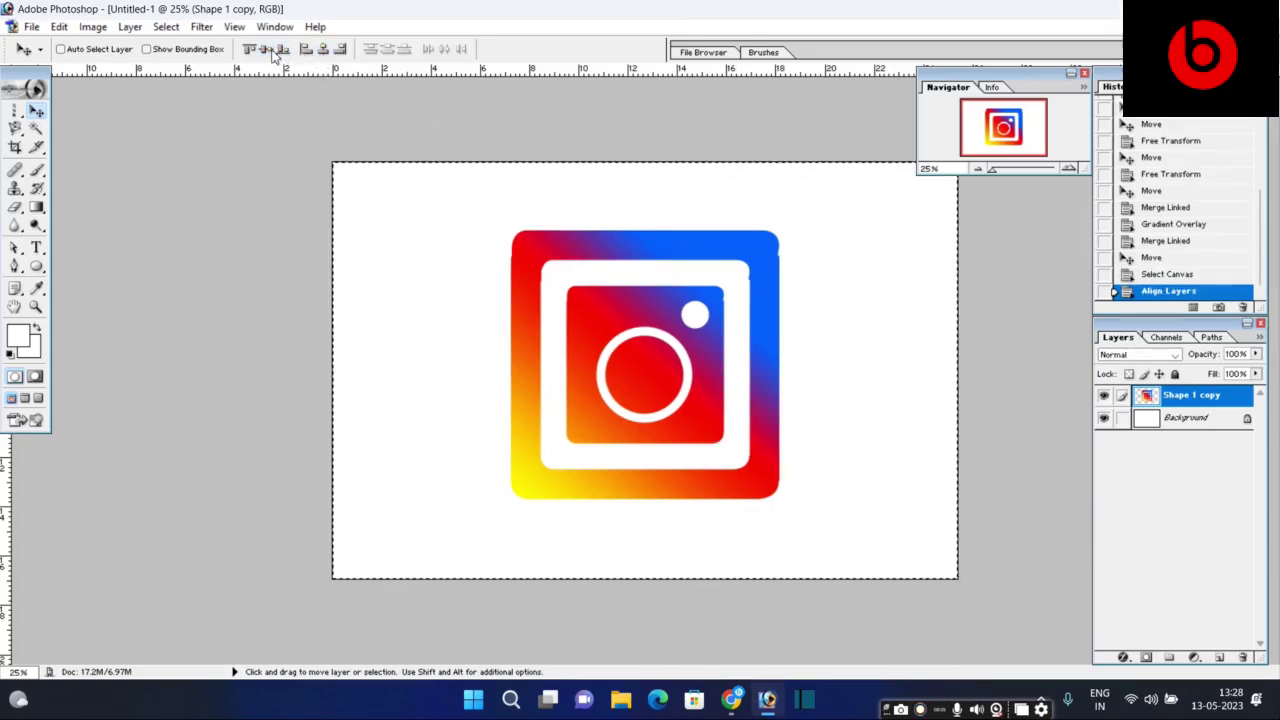
pyautogui.click(265, 49)
pyautogui.hotkey('ctrl', 'd')
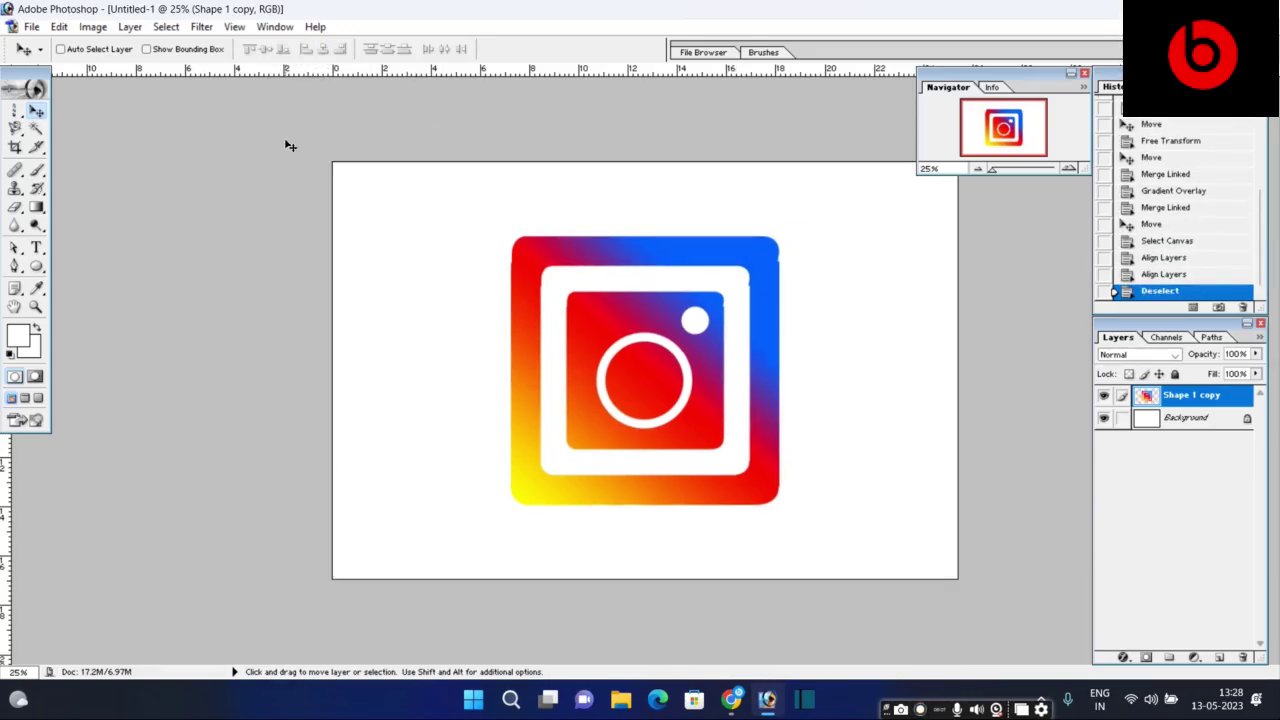
pyautogui.scroll(2, 652, 340)
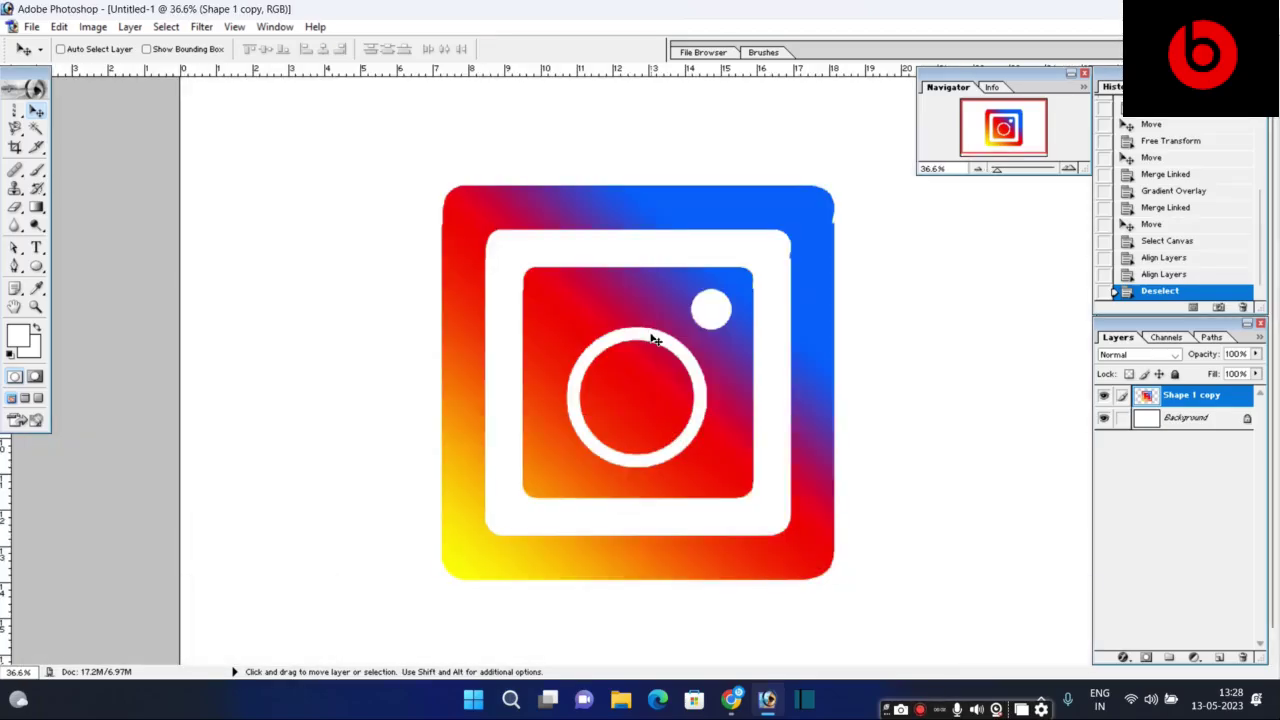
pyautogui.click(978, 168)
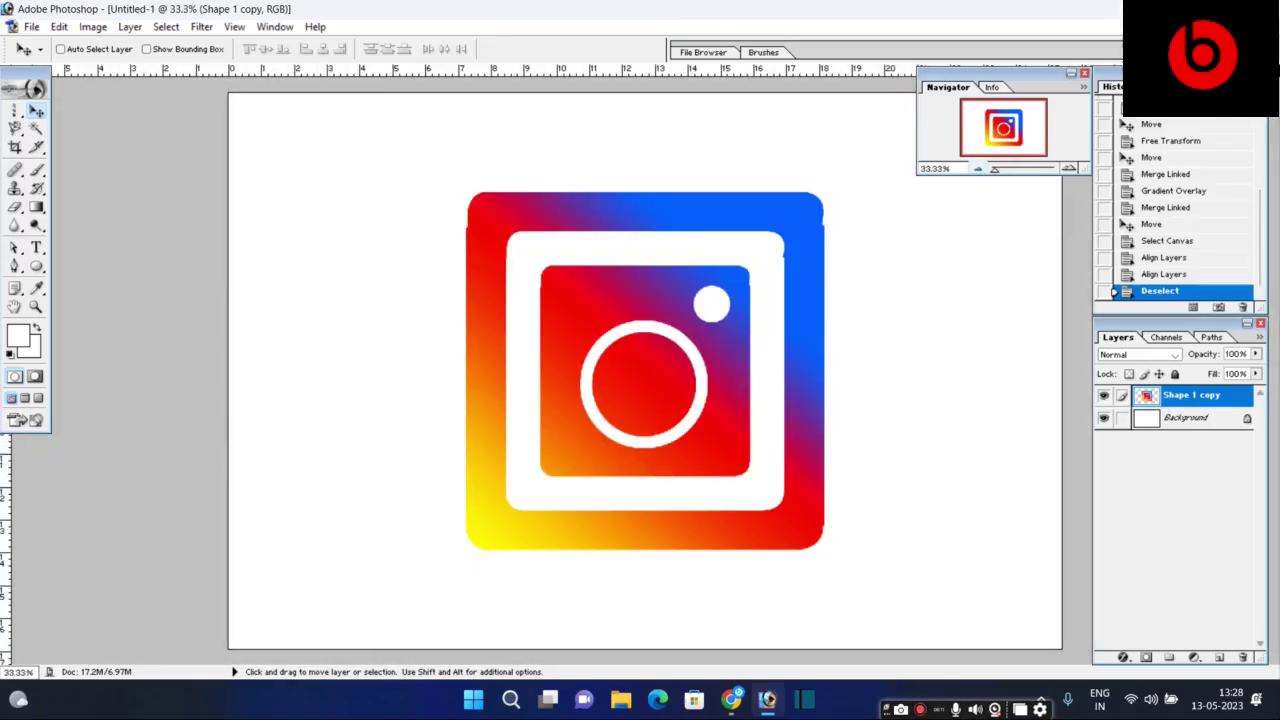